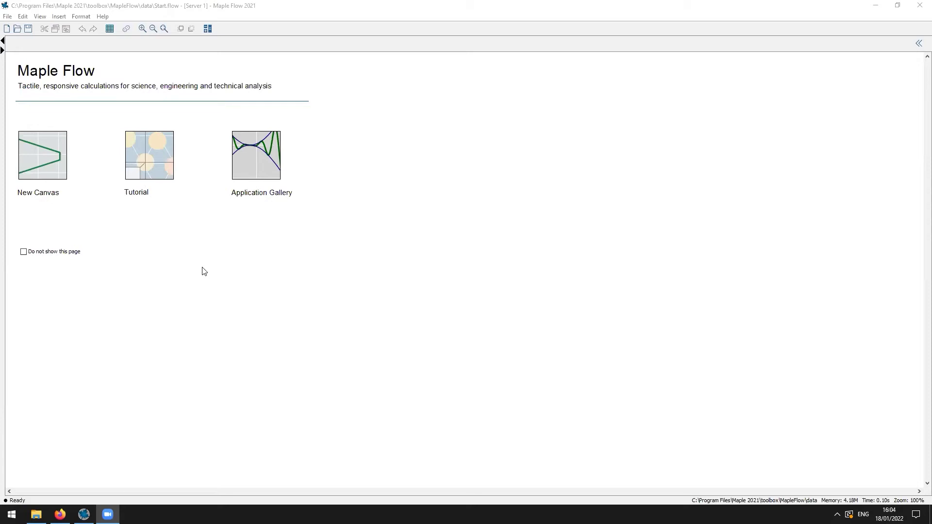
- Open the Application Gallery and go to its Civil & Structural Engineering collection
click(257, 160)
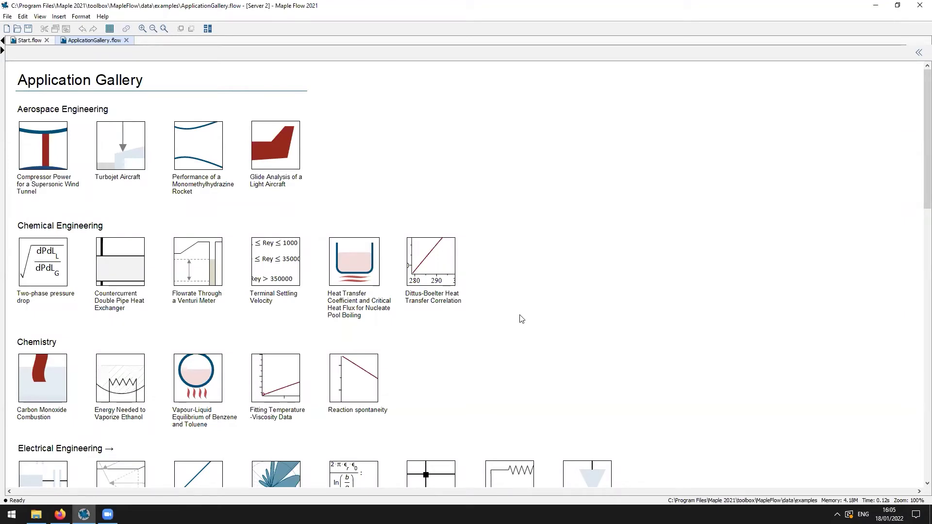
scroll(563, 323, down, 5)
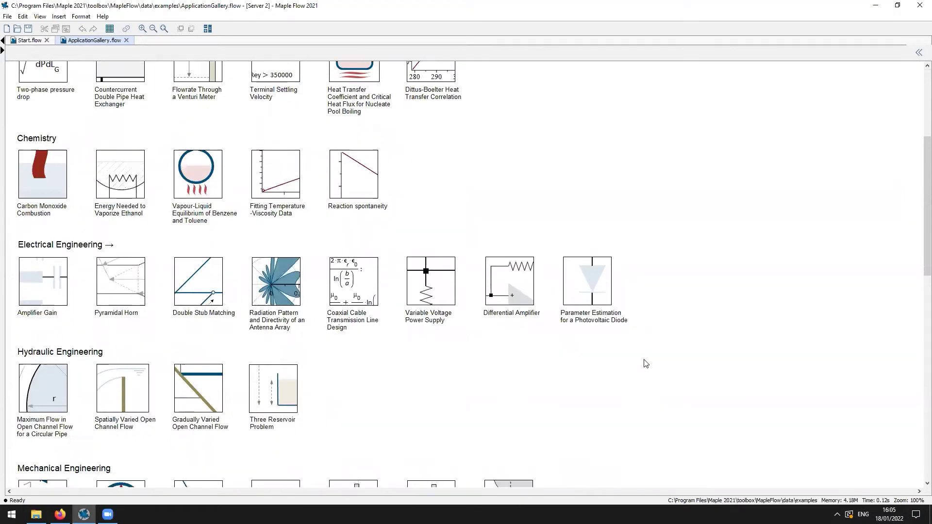
scroll(641, 364, down, 4)
scroll(631, 367, down, 6)
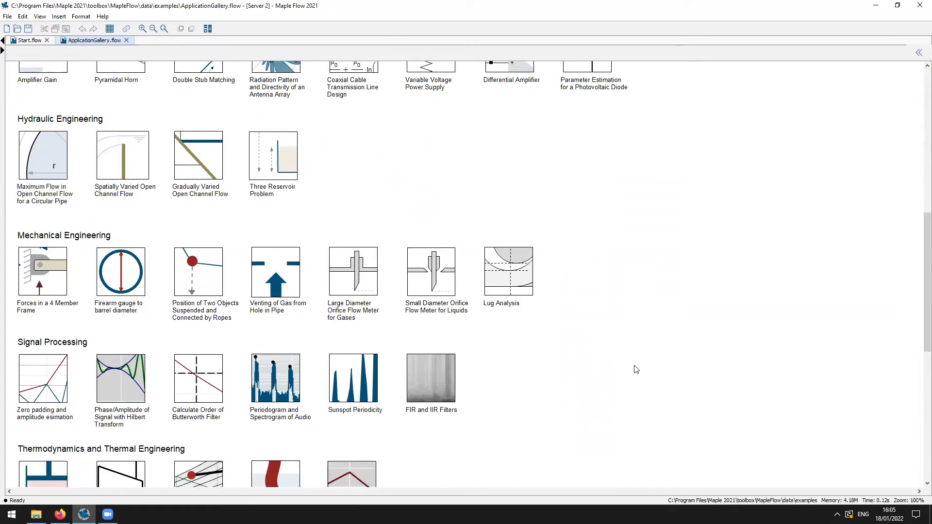
scroll(636, 379, down, 1)
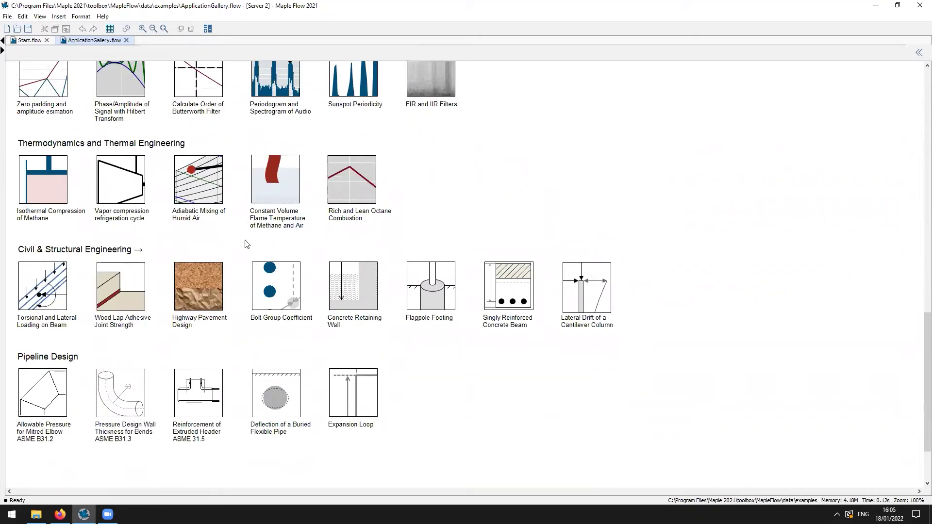
click(82, 250)
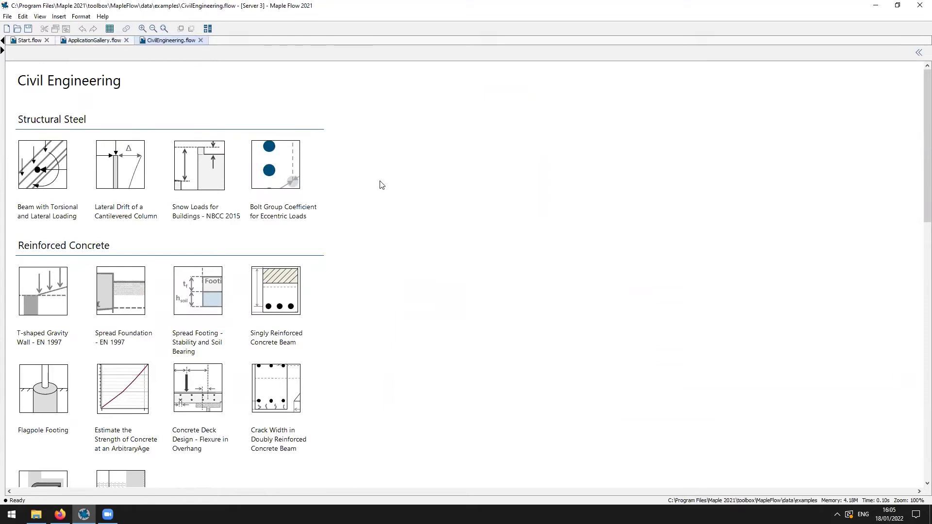
- Open the Crack Width in Doubly Reinforced Concrete Beam example from the Reinforced Concrete group
scroll(432, 354, down, 3)
scroll(432, 353, down, 7)
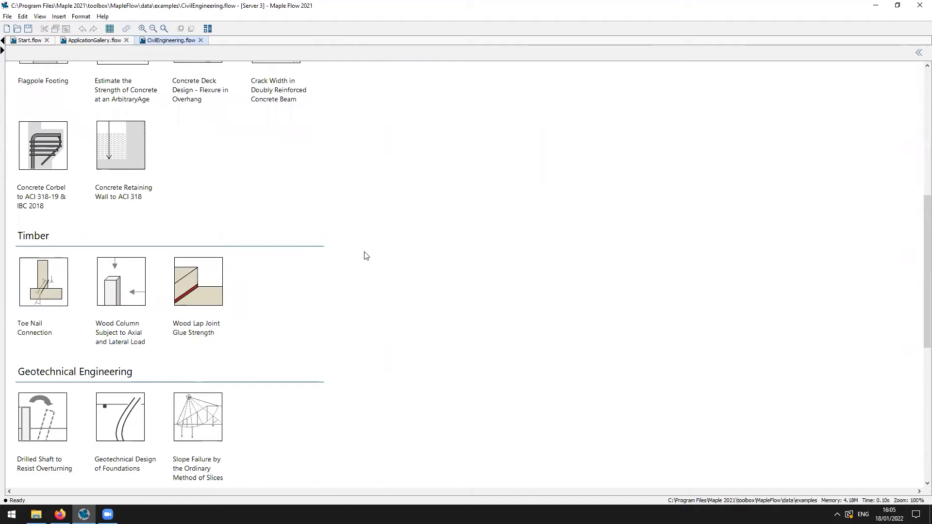
scroll(366, 256, up, 1)
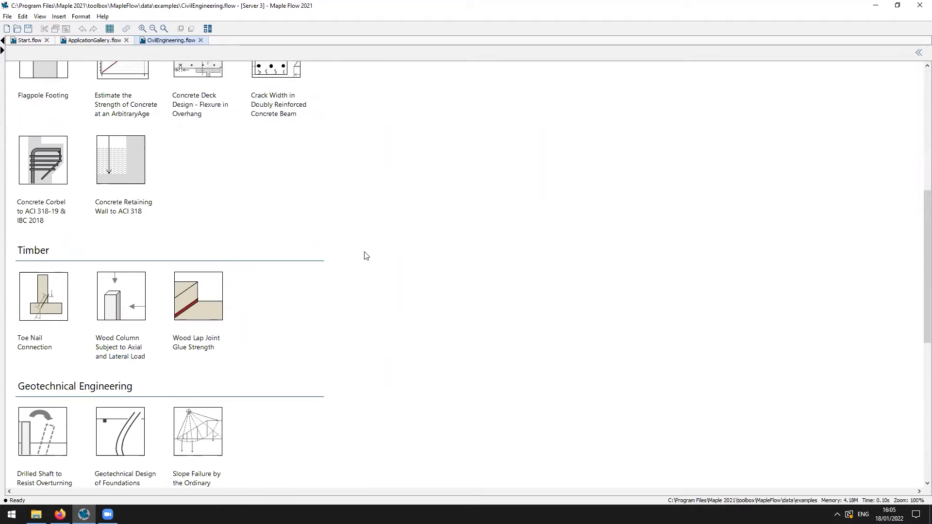
scroll(366, 256, up, 10)
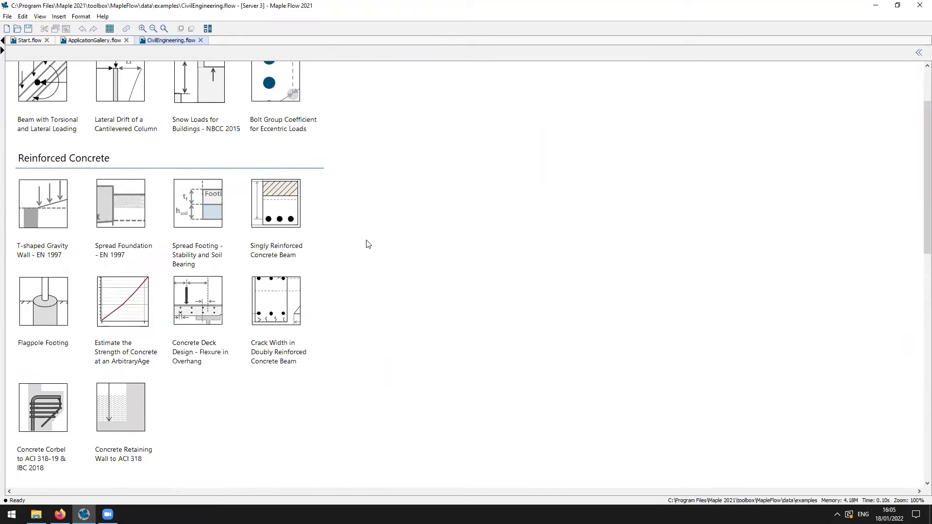
scroll(364, 240, up, 4)
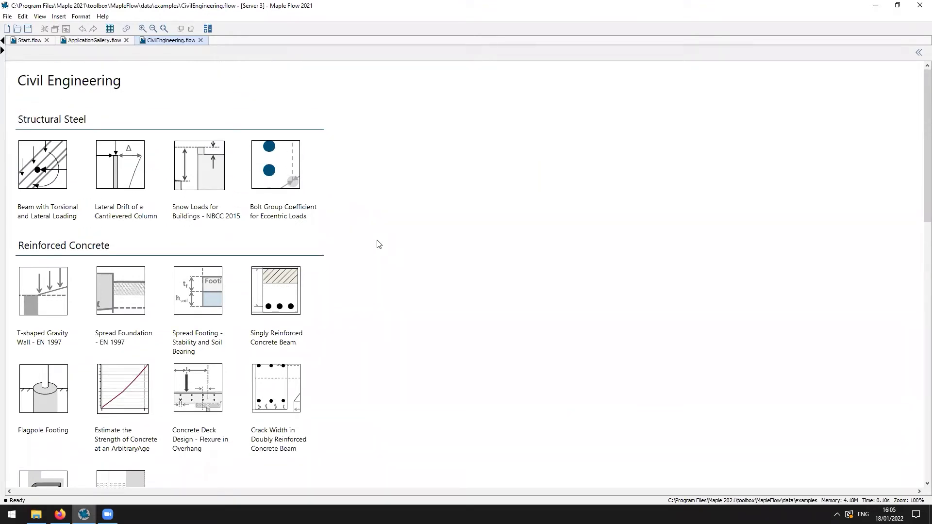
scroll(379, 244, down, 5)
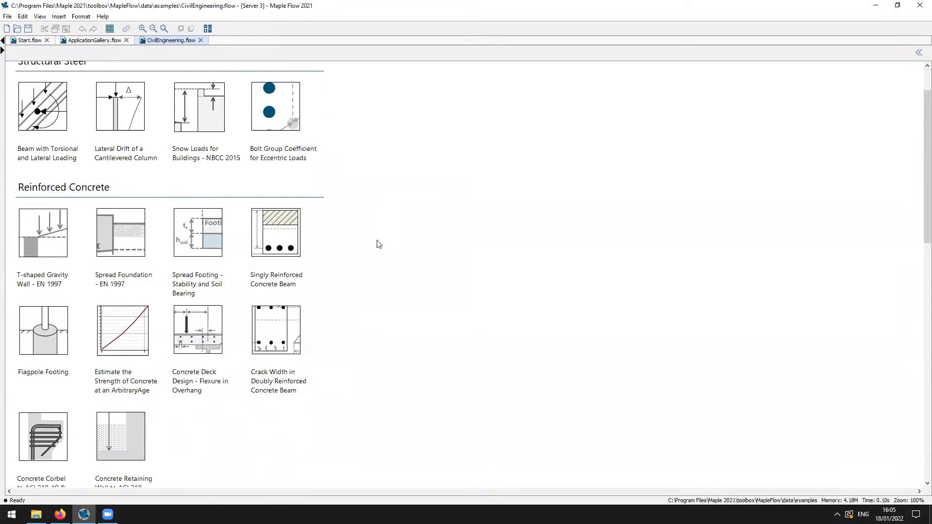
scroll(427, 304, down, 8)
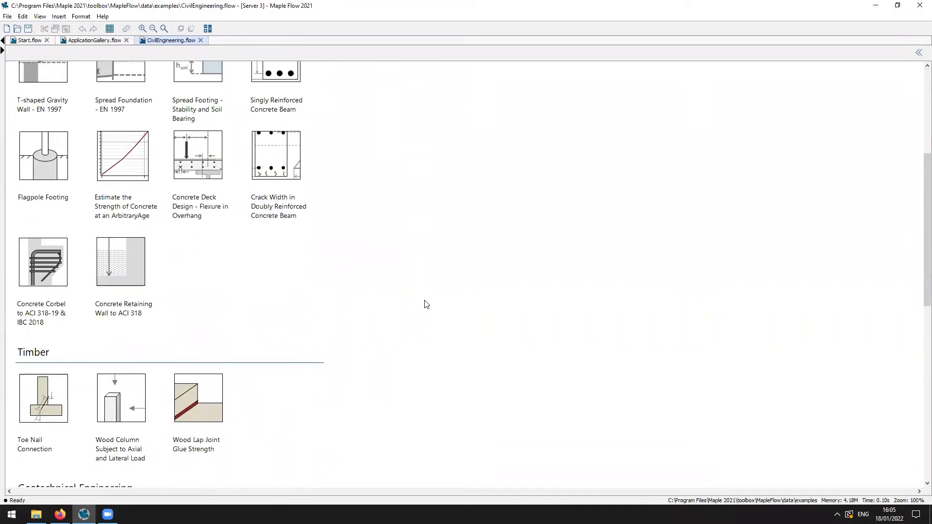
scroll(426, 305, down, 1)
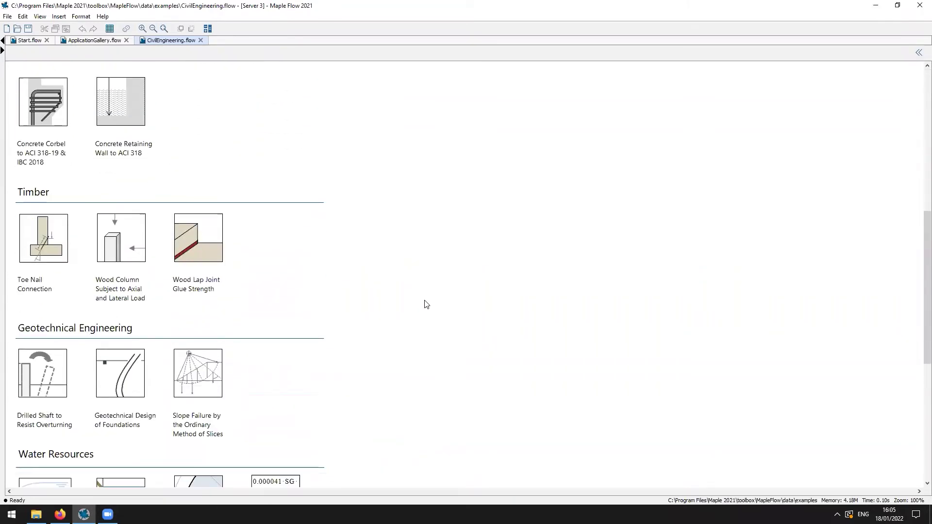
scroll(468, 322, down, 5)
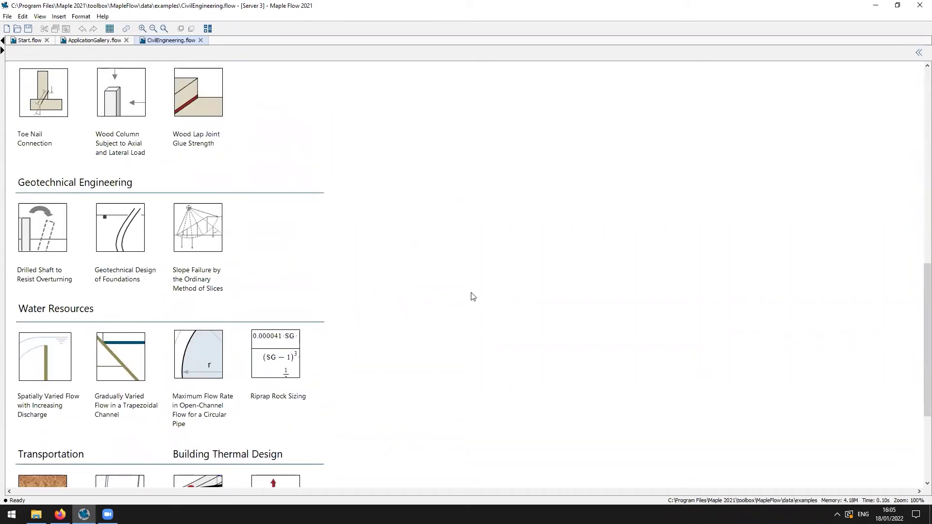
scroll(454, 282, up, 4)
scroll(445, 265, up, 4)
scroll(445, 263, up, 6)
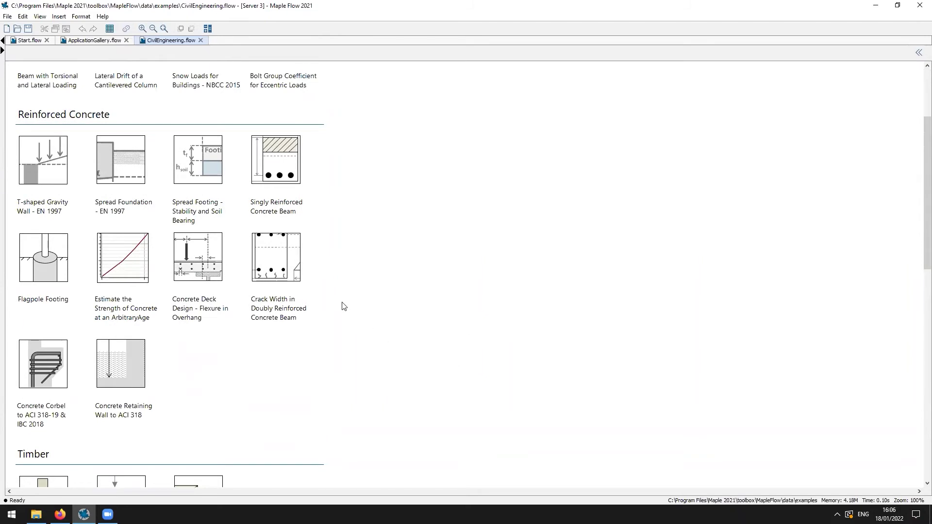
click(288, 258)
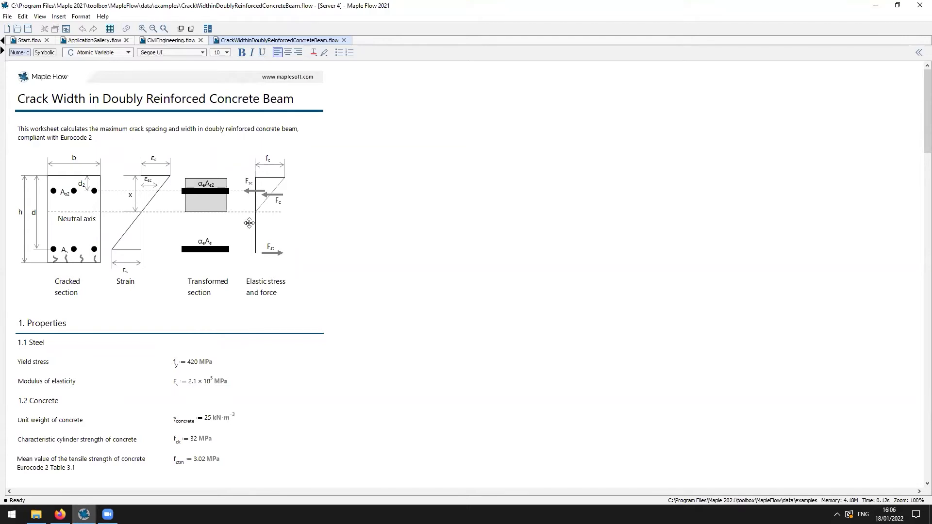
- Review the crack width worksheet from the section diagrams and material properties through the tensile stress and Eurocode 2 crack width calculations
click(407, 267)
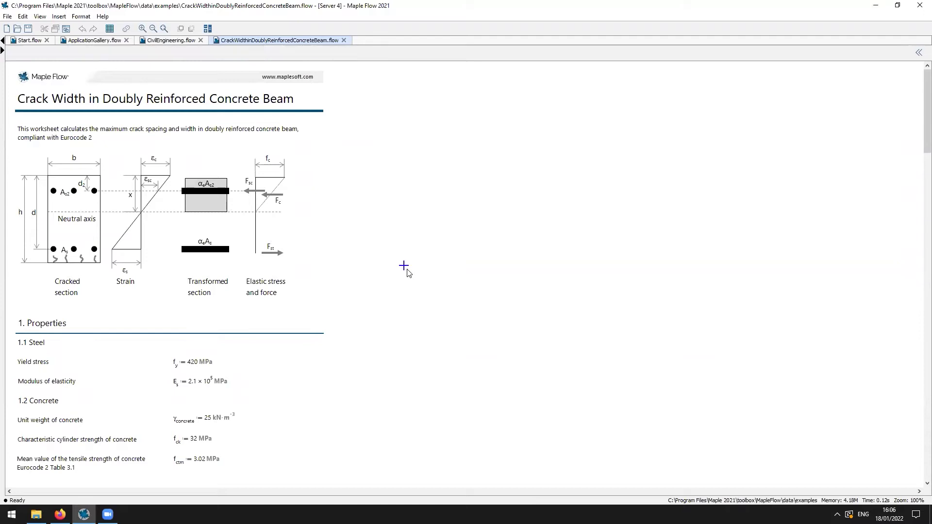
scroll(407, 271, down, 2)
scroll(409, 274, down, 4)
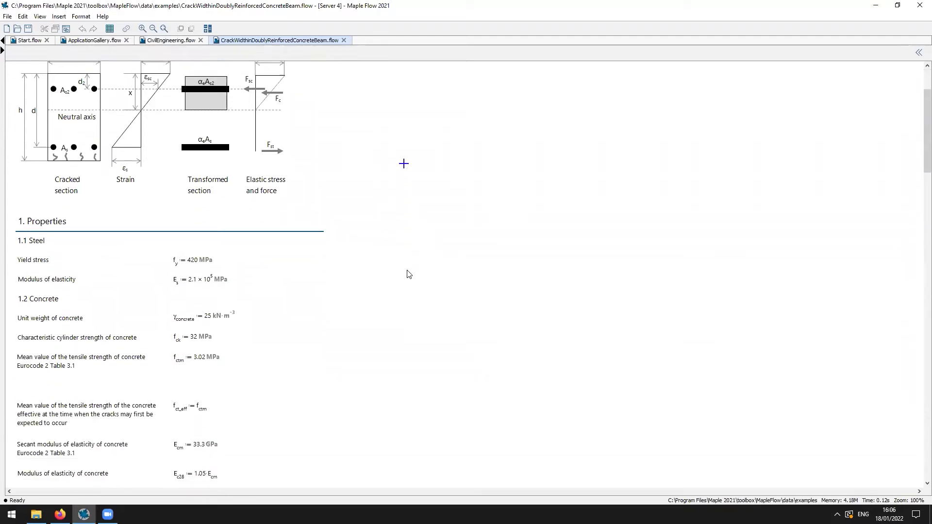
scroll(408, 274, down, 1)
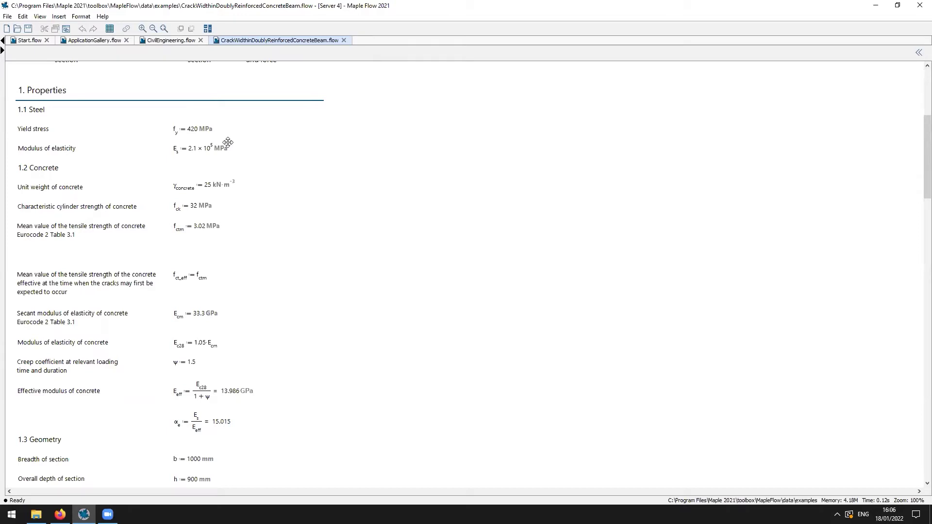
scroll(349, 321, down, 3)
scroll(335, 330, down, 2)
scroll(237, 318, down, 1)
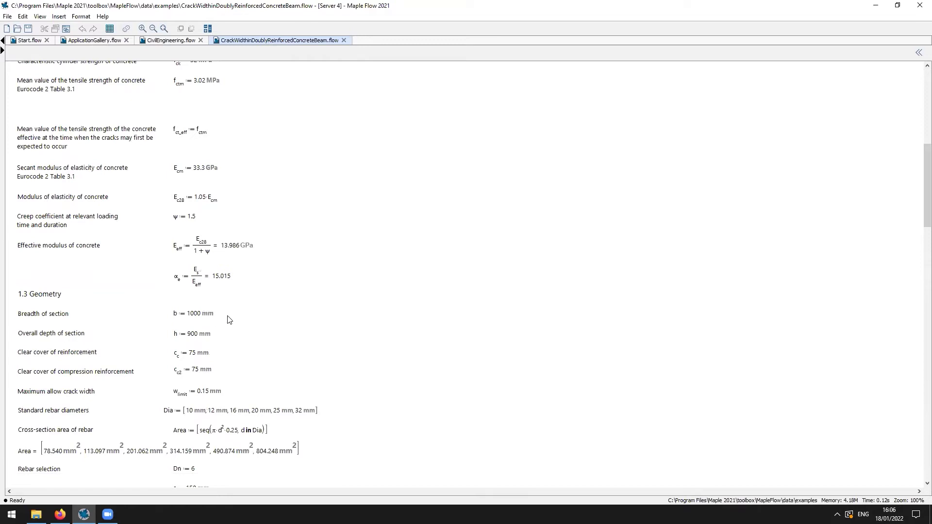
scroll(322, 287, down, 3)
scroll(395, 333, down, 8)
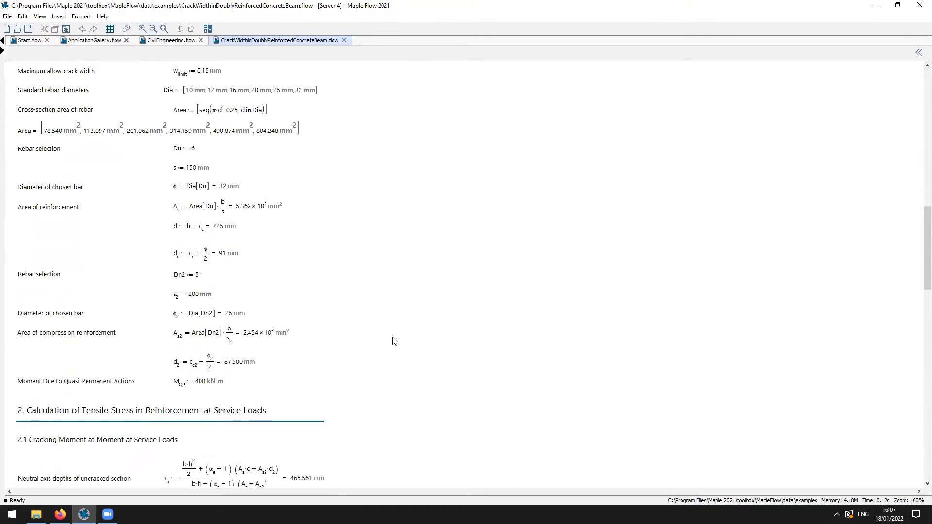
scroll(393, 350, down, 4)
scroll(391, 360, down, 4)
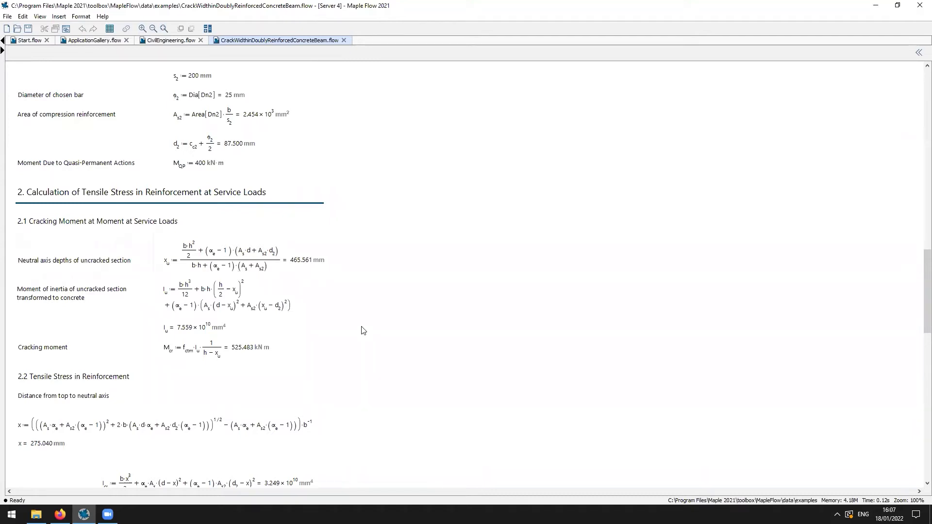
scroll(361, 335, down, 2)
scroll(361, 336, down, 6)
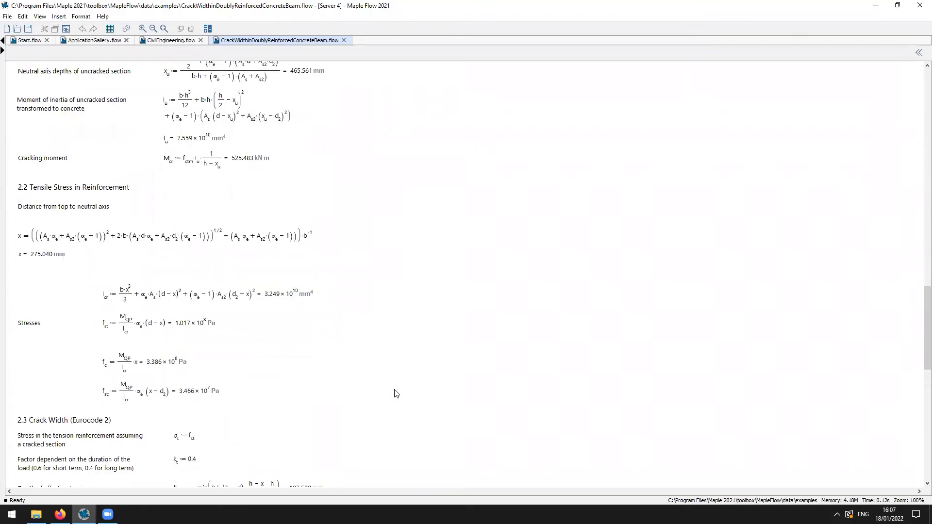
scroll(395, 393, down, 12)
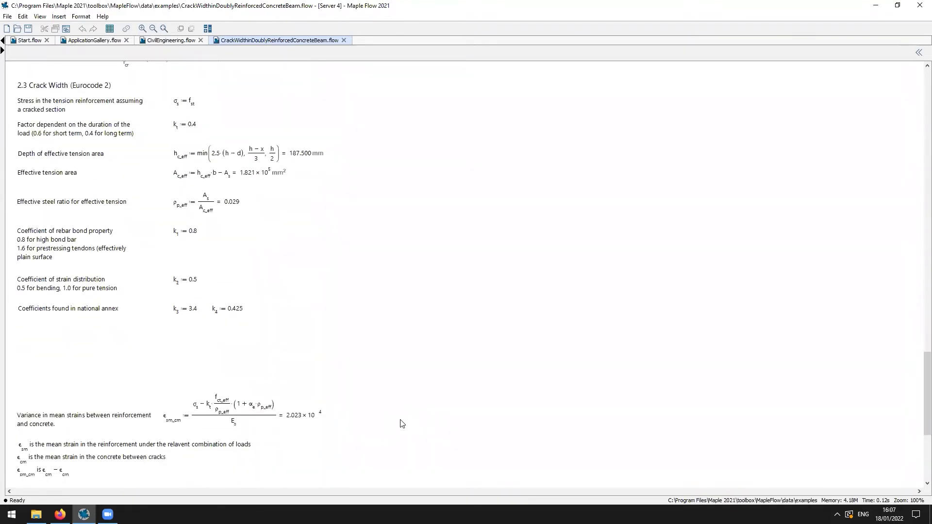
scroll(402, 424, down, 7)
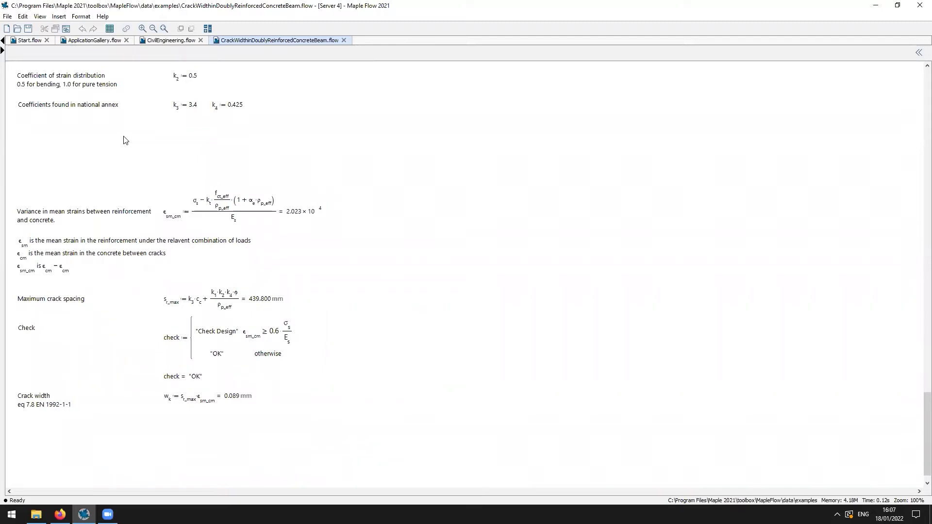
- Move the "Coefficients found in national annex" label slightly down and the k3 definition into the blank space above the mean strain variance equation
drag(70, 109, 73, 129)
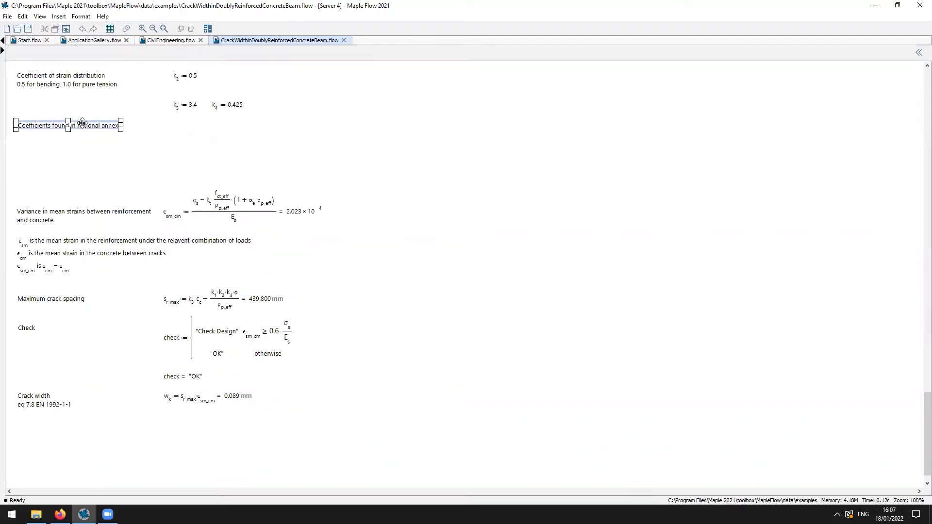
drag(181, 107, 161, 168)
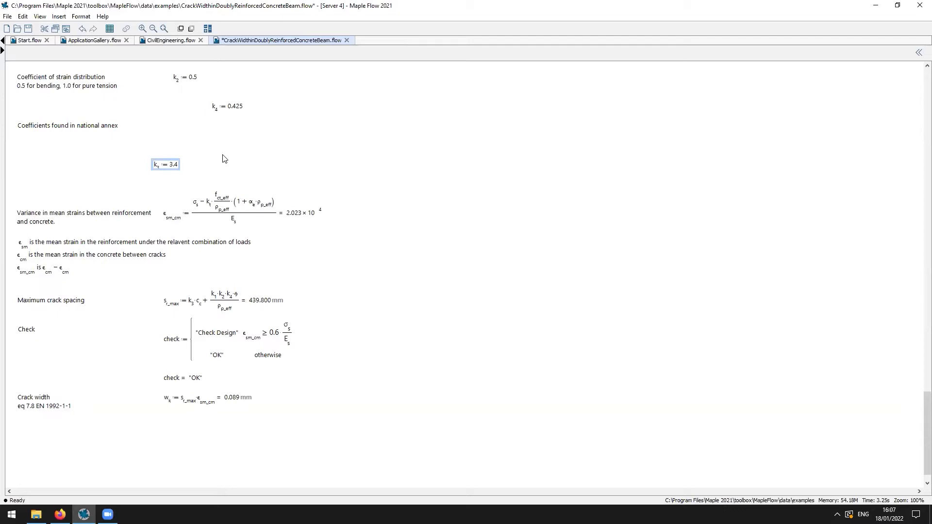
- Add the calculation 1 + 1 = in the blank space between the k4 definition and the mean strain variance equation
click(239, 165)
click(238, 148)
text(1 + 1 =)
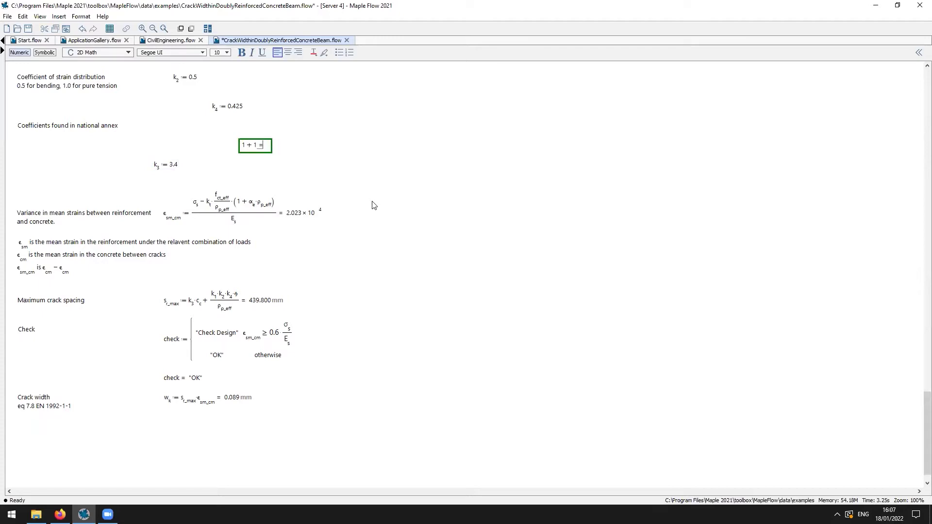
key(Return)
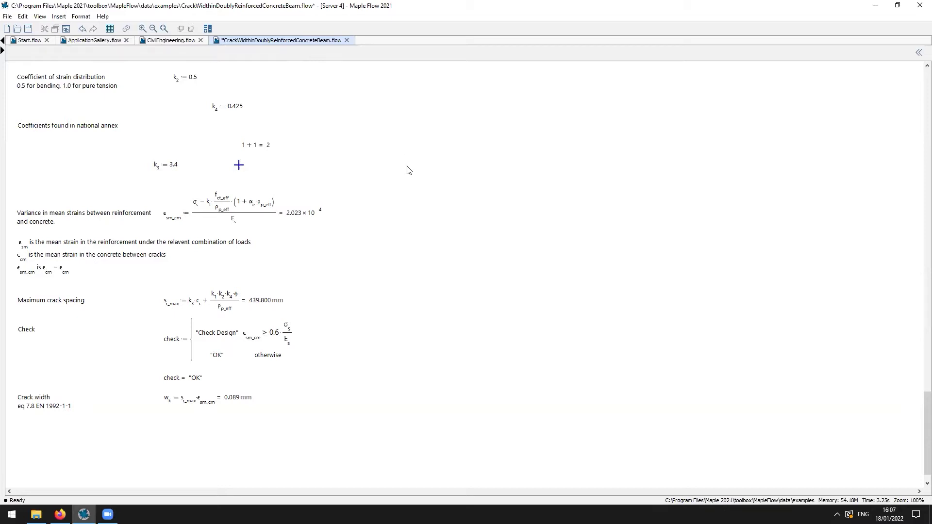
- Convert the crack width result's output unit to in and set its number format to Scientific
click(246, 403)
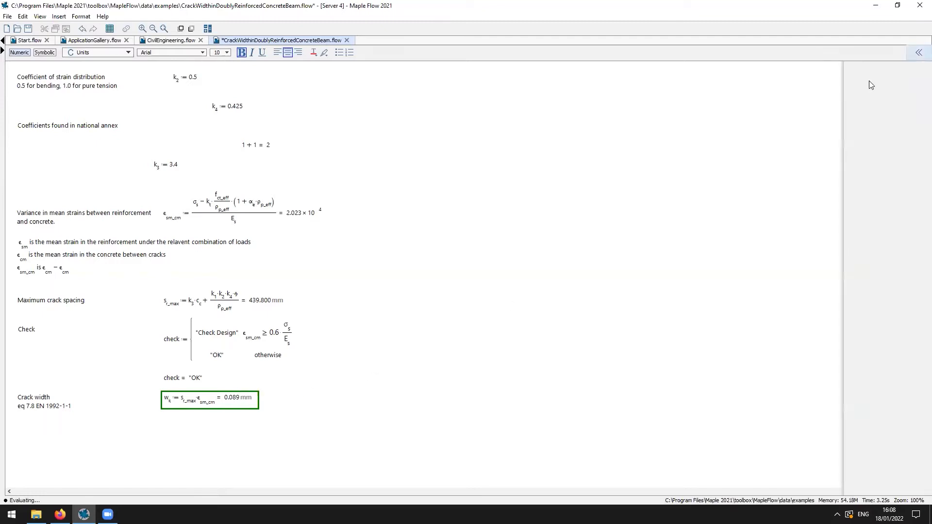
click(919, 54)
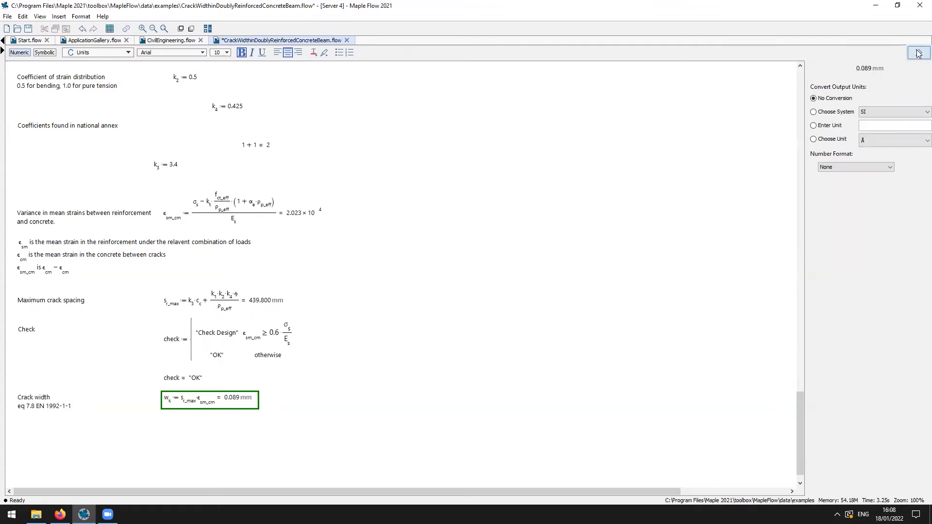
double_click(245, 400)
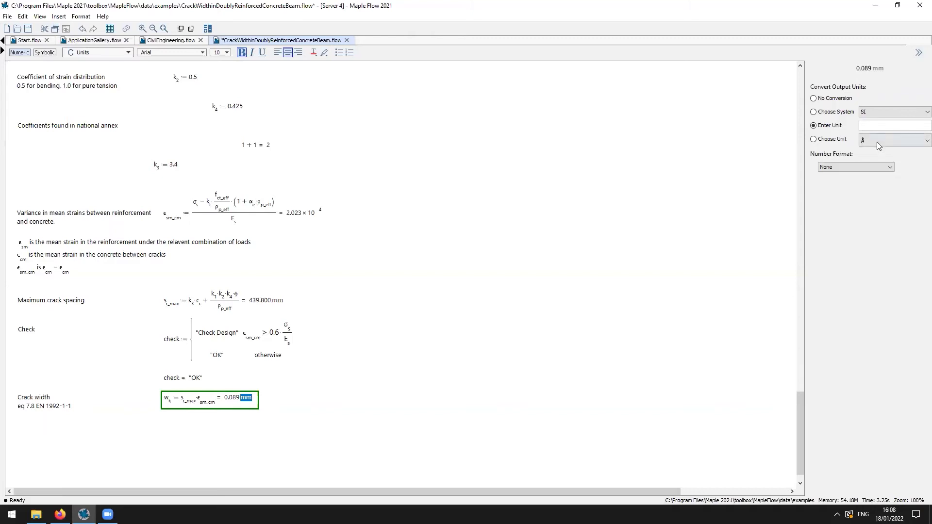
click(872, 144)
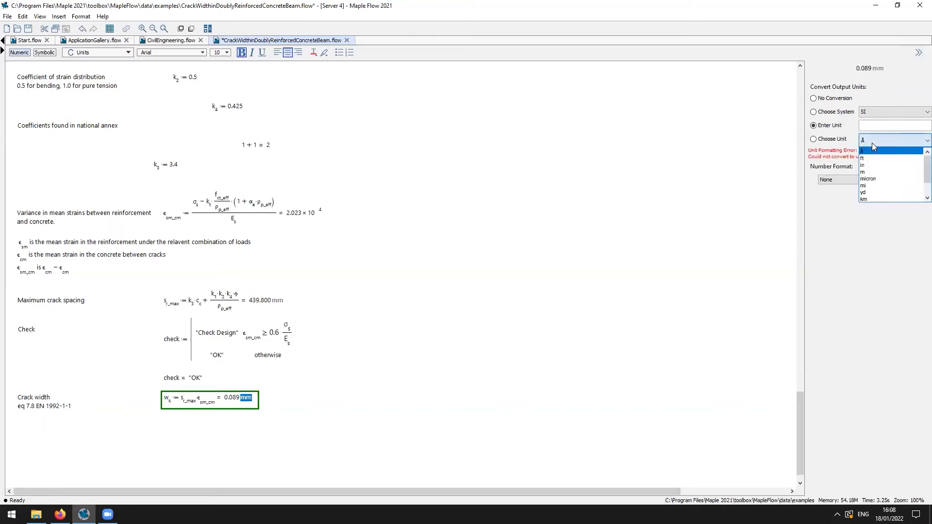
click(873, 165)
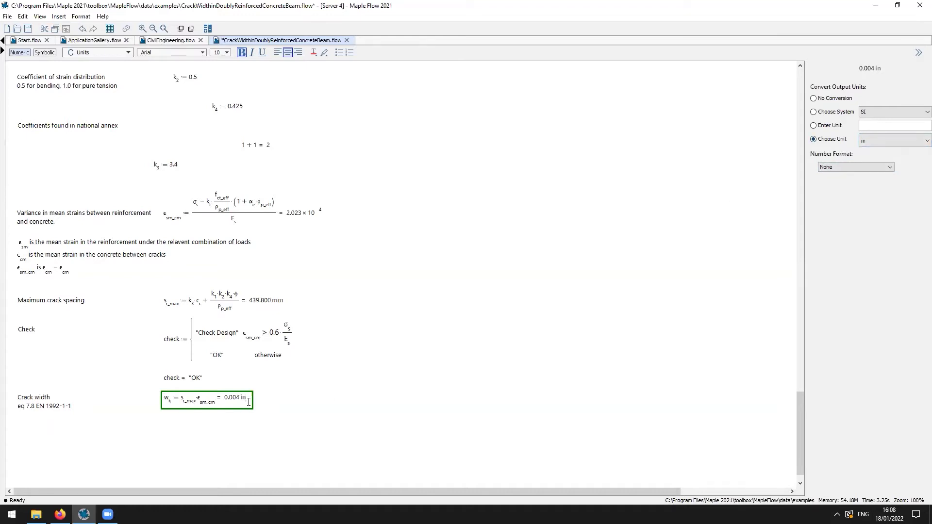
click(845, 169)
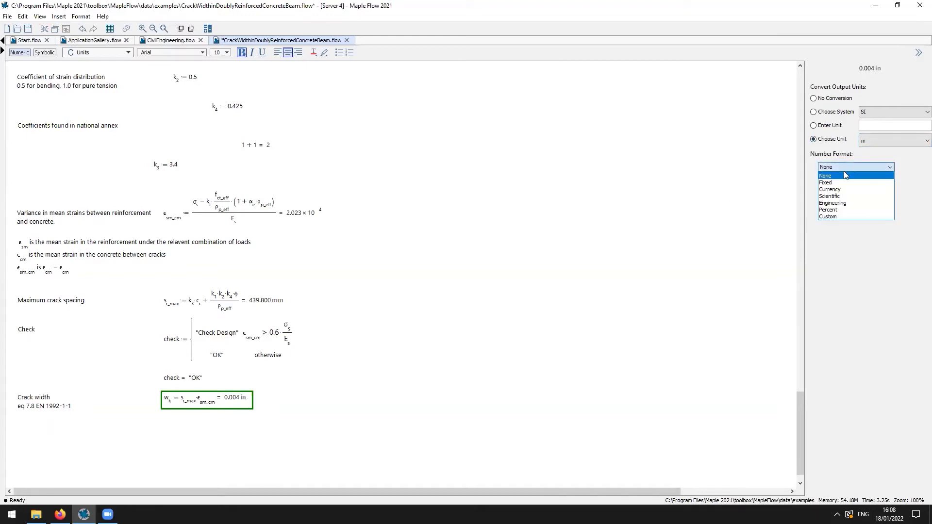
click(847, 198)
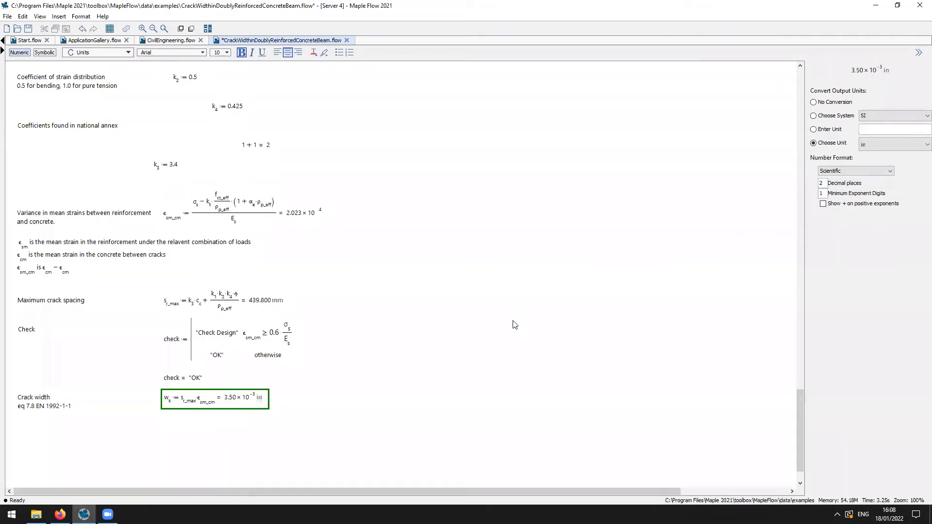
- Set the coefficient of strain distribution k2 to 1.5
click(295, 425)
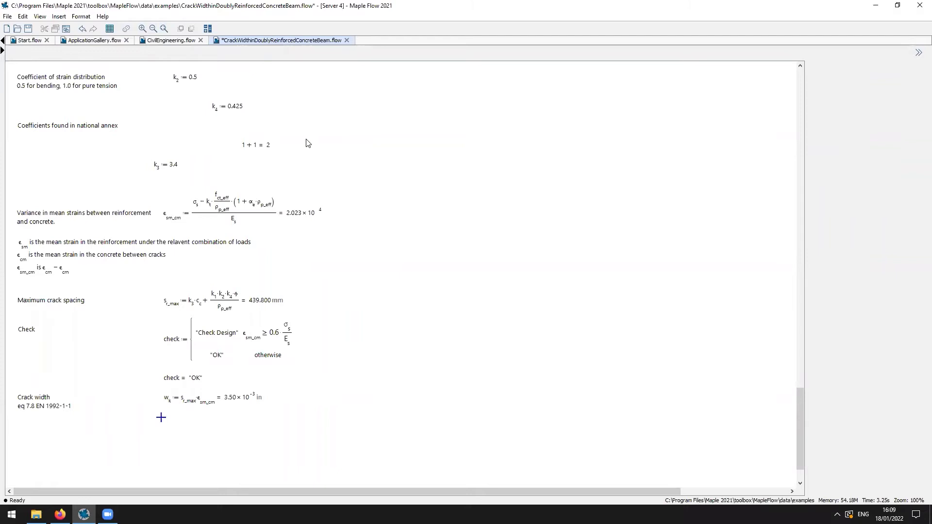
scroll(306, 145, up, 2)
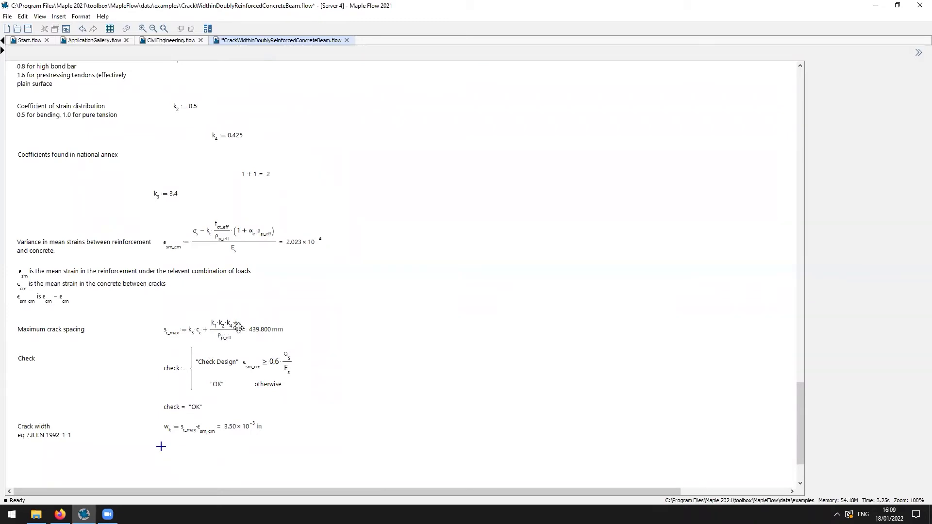
click(190, 107)
key(BackSpace)
text(1.5)
key(Return)
- Change the national annex coefficient k4 to 4.425
click(224, 129)
key(Delete)
text(4)
key(Return)
- Display the print extents on the worksheet and check the paper, orientation and margin options in the page setup
click(39, 18)
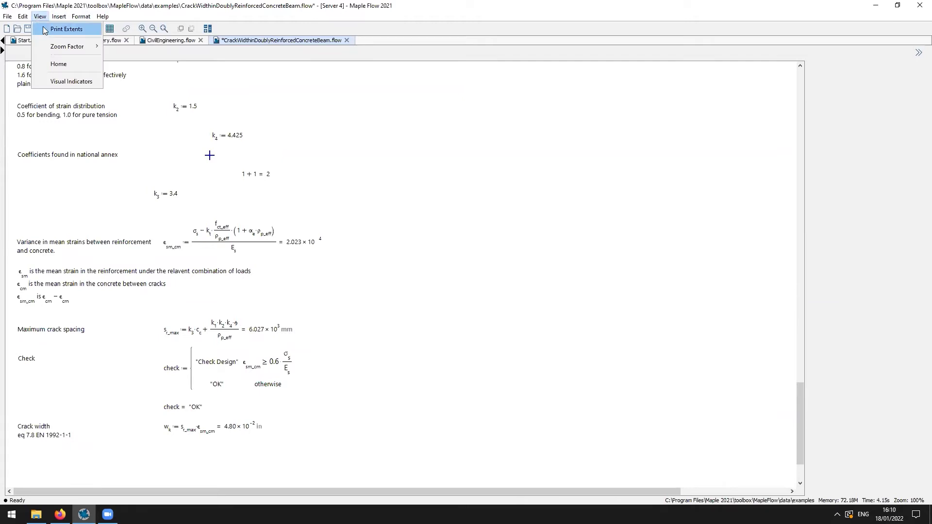
click(45, 30)
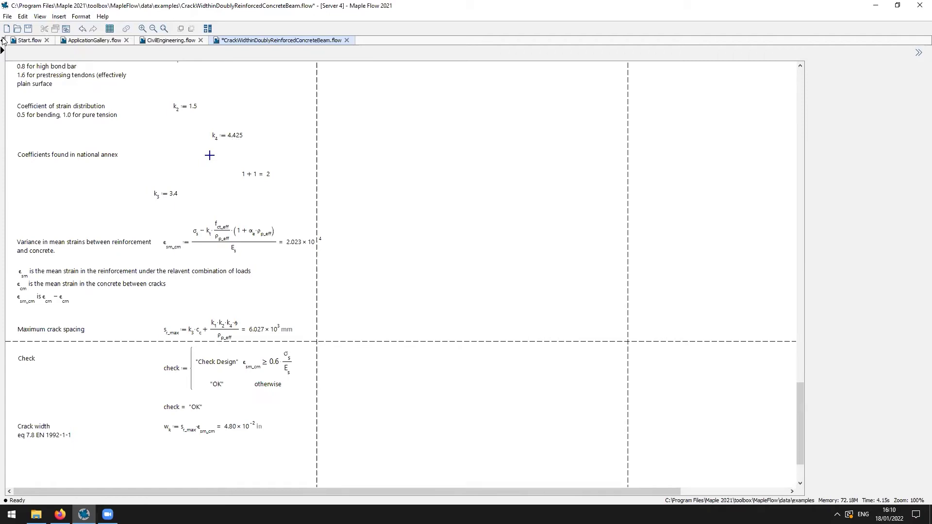
click(7, 18)
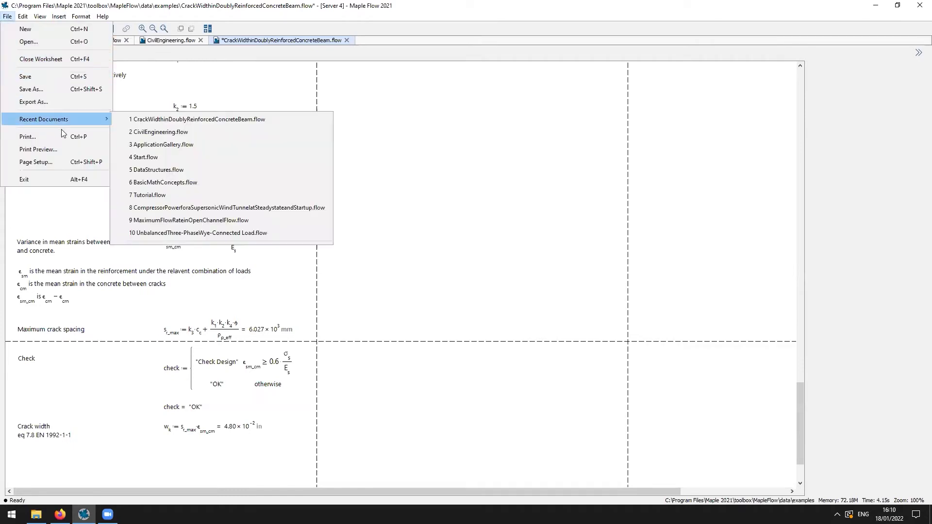
click(68, 162)
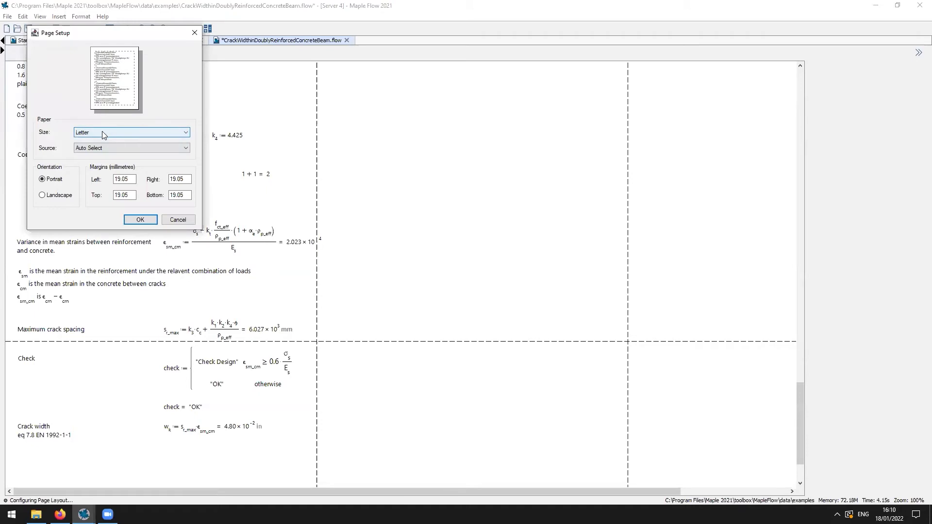
click(178, 220)
- Move the x_u equation for the neutral axis depth of the uncracked section so its result fits inside the page boundary
scroll(339, 248, up, 3)
scroll(374, 238, up, 2)
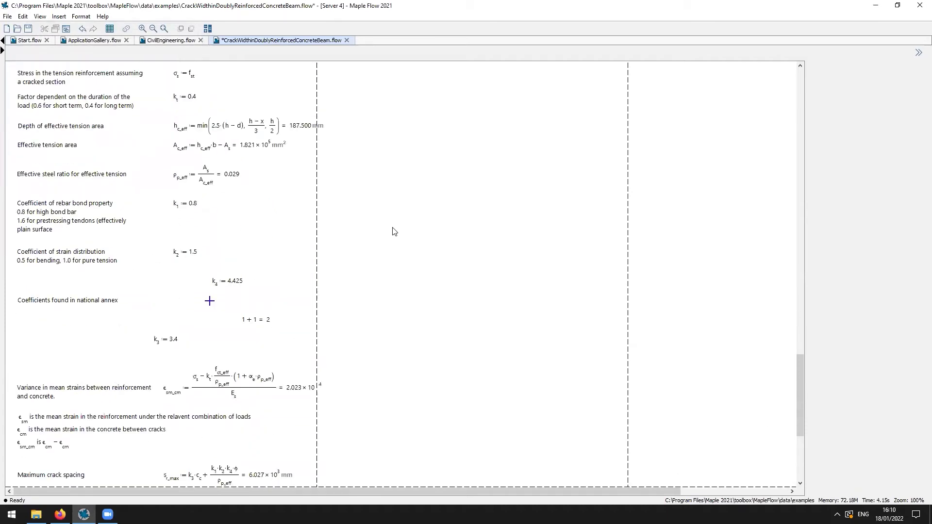
scroll(394, 231, up, 5)
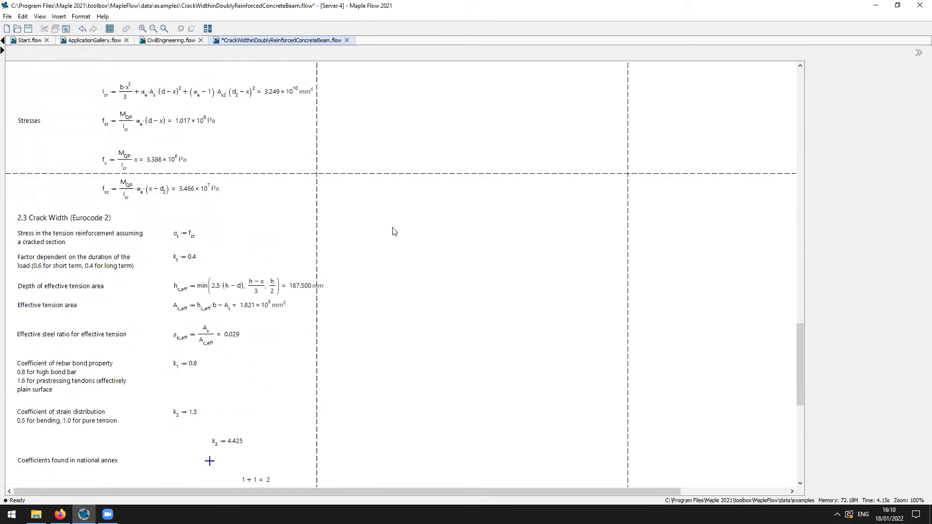
scroll(395, 231, up, 3)
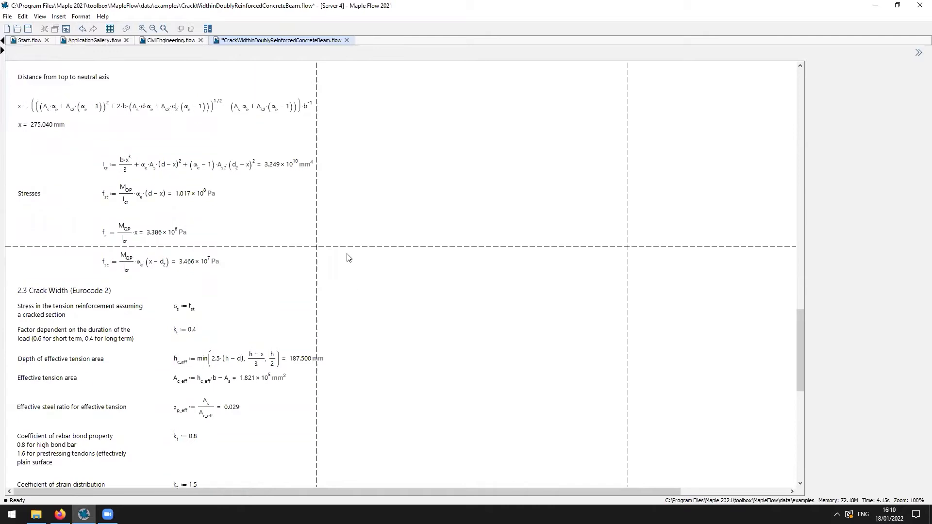
scroll(345, 258, up, 3)
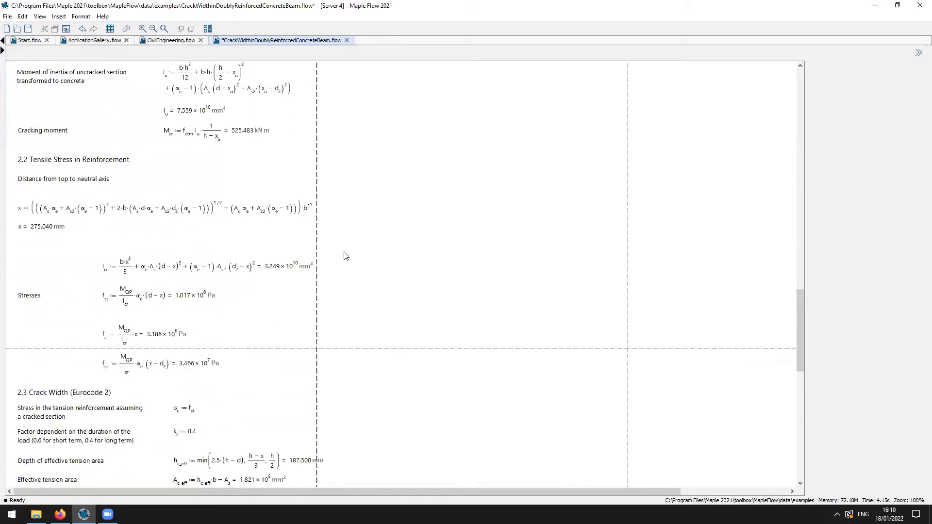
scroll(345, 256, up, 3)
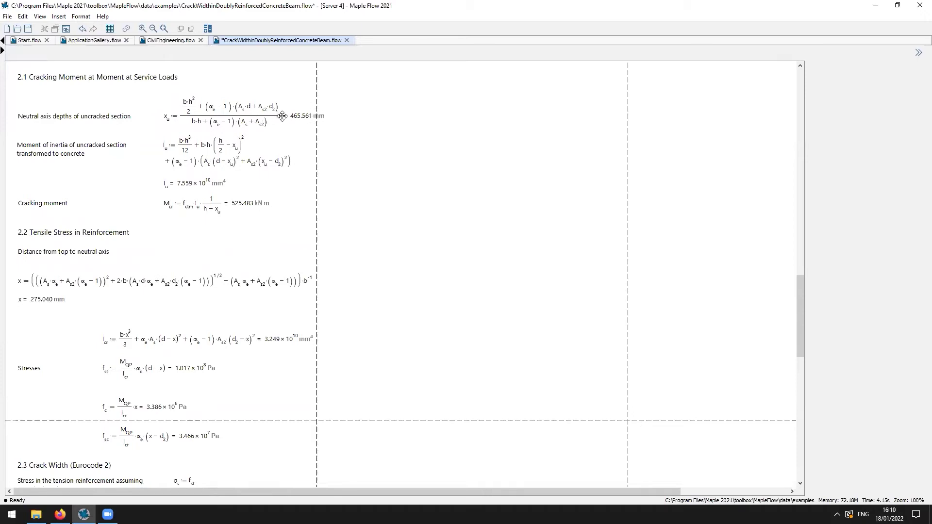
click(217, 113)
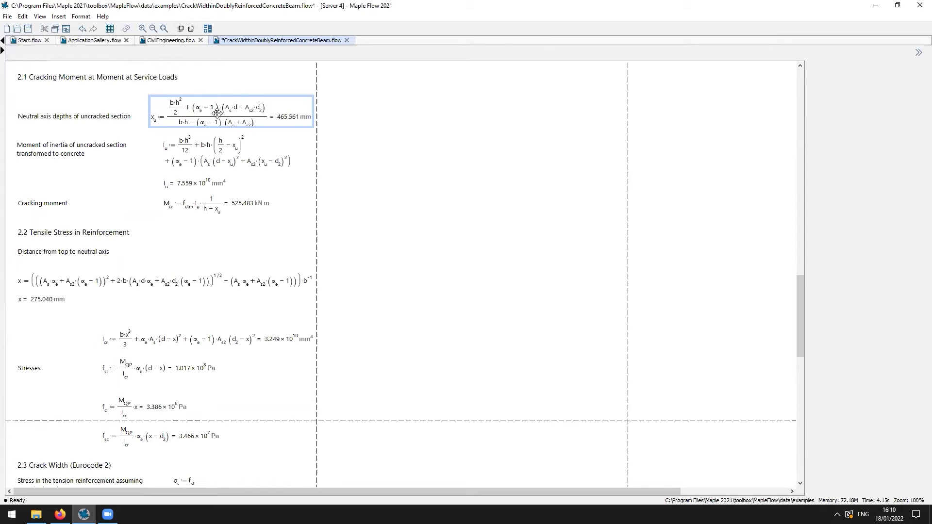
click(384, 213)
- Preview the printed worksheet from page 1 through page 4, and close the preview
scroll(385, 212, up, 5)
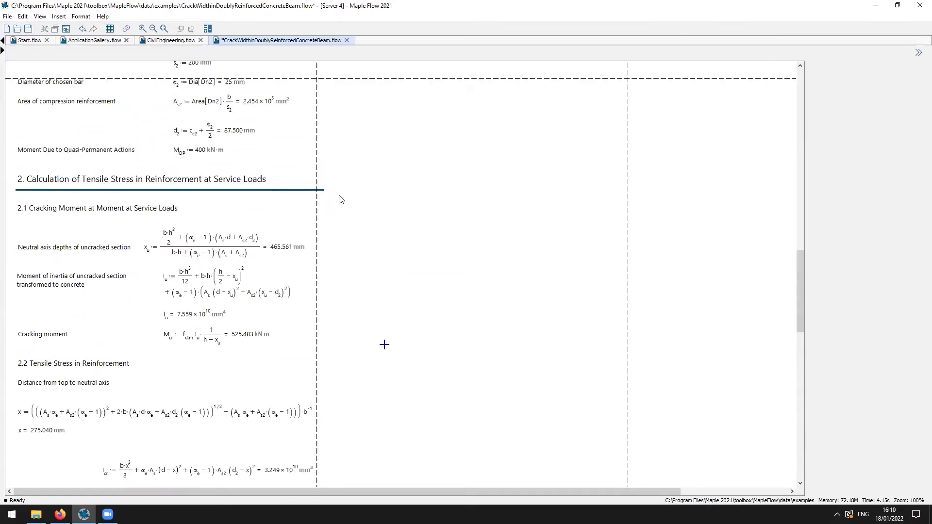
scroll(277, 151, up, 2)
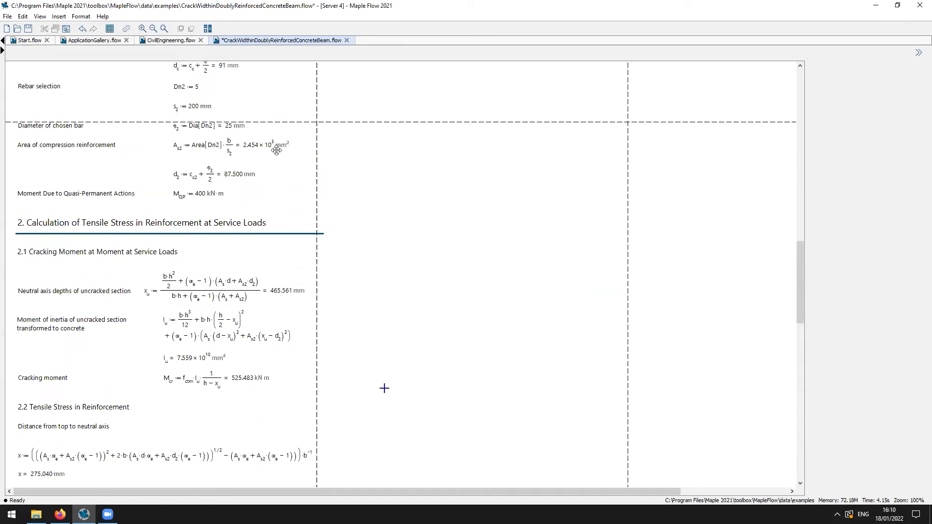
scroll(277, 152, up, 1)
click(7, 16)
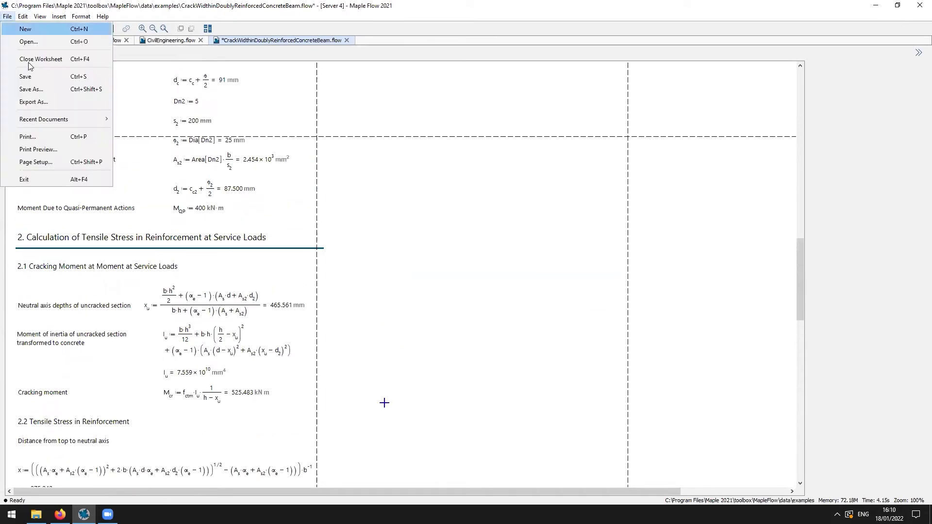
click(51, 148)
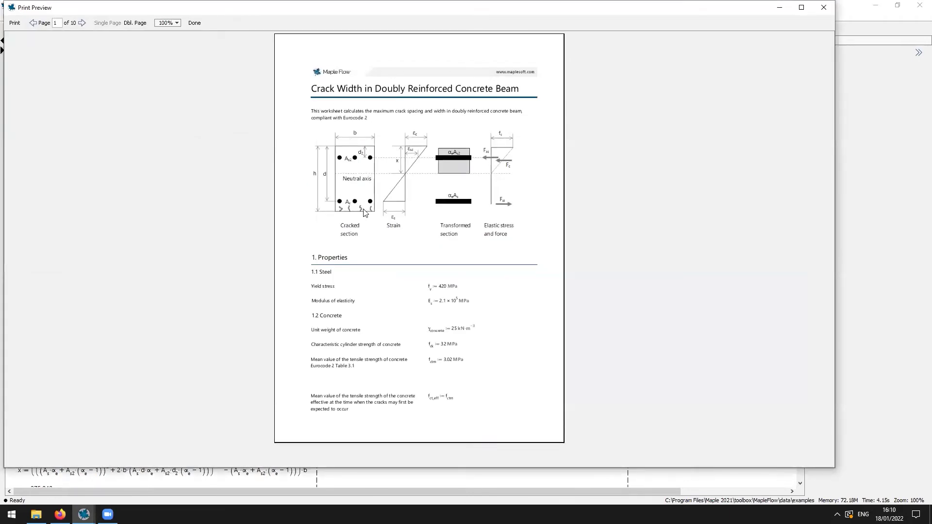
click(81, 23)
click(82, 23)
click(81, 23)
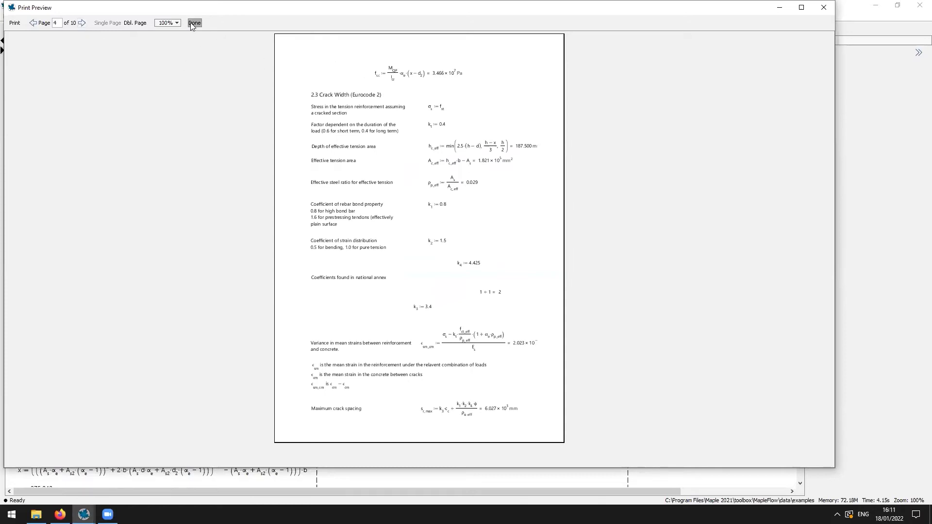
click(193, 23)
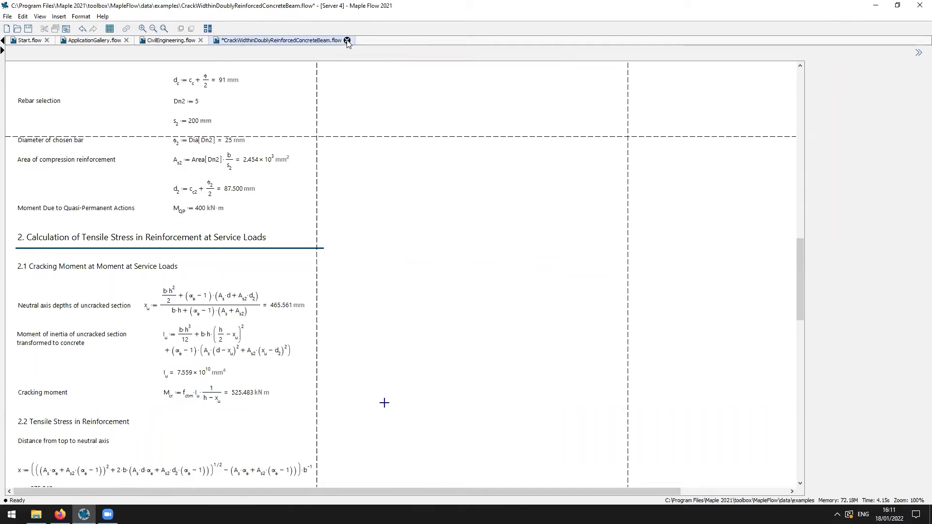
- Close the crack width worksheet without saving its changes, and close the CivilEngineering document
click(348, 40)
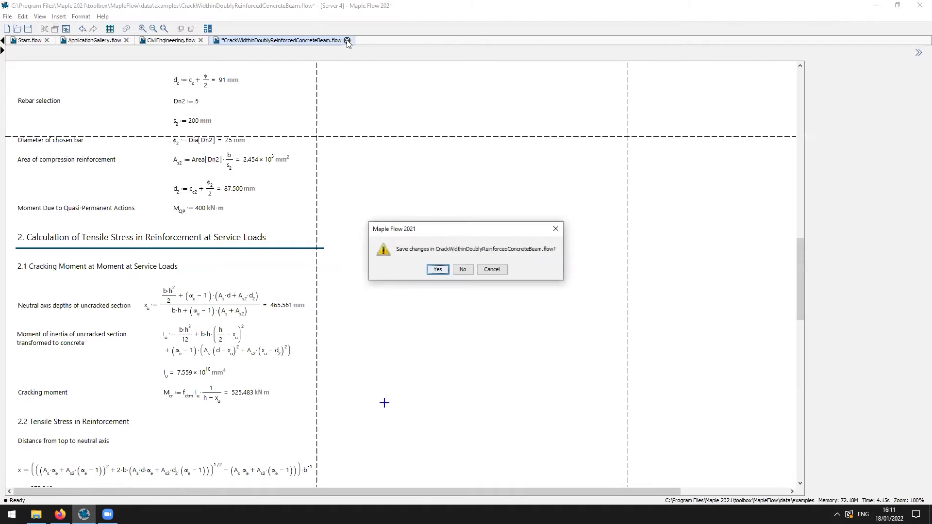
click(463, 272)
click(201, 40)
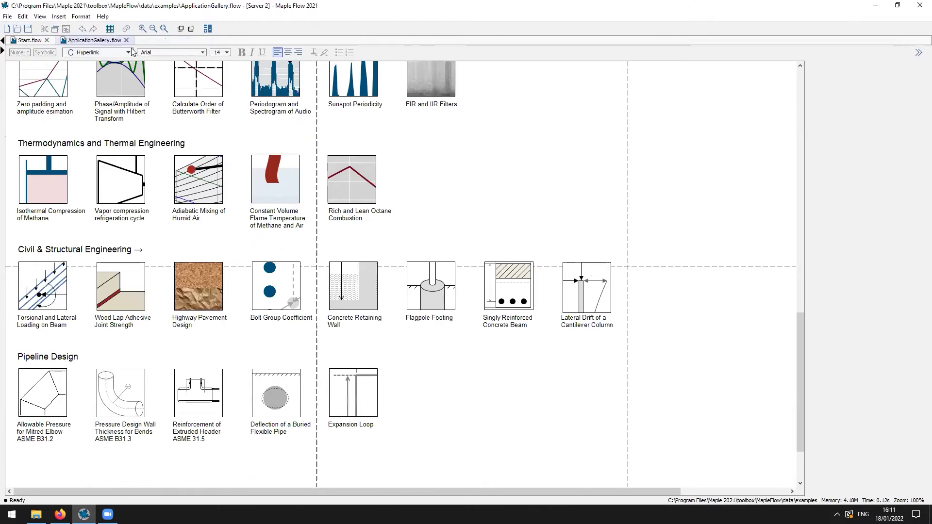
- Open the Tutorial from the start page and hide the print extents
click(29, 41)
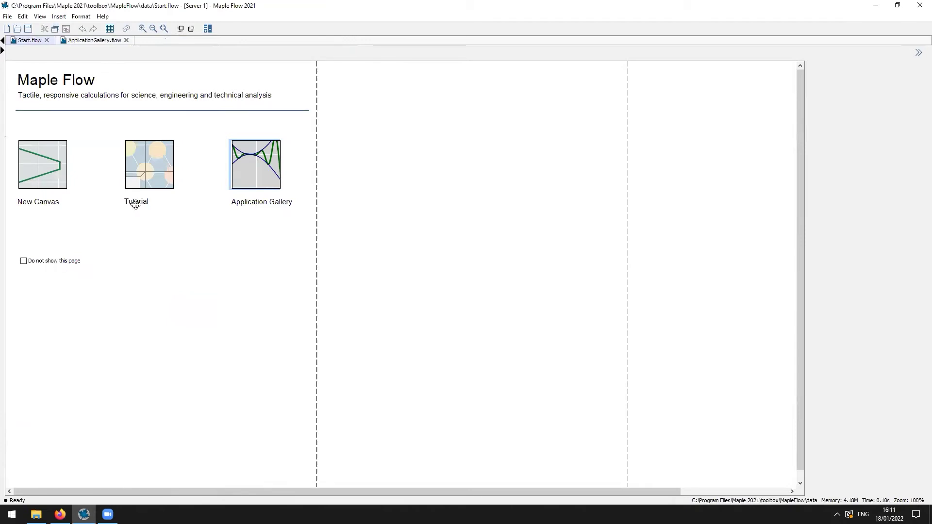
click(146, 171)
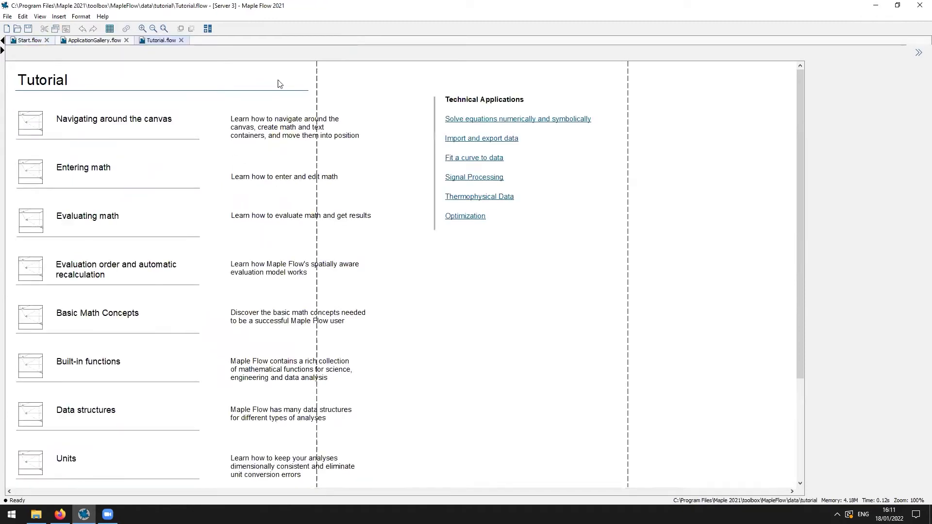
click(44, 18)
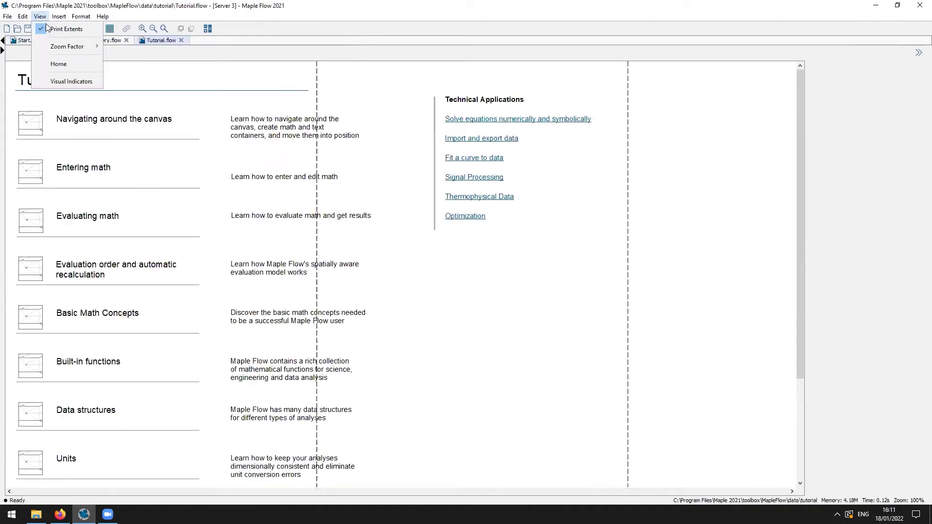
click(48, 29)
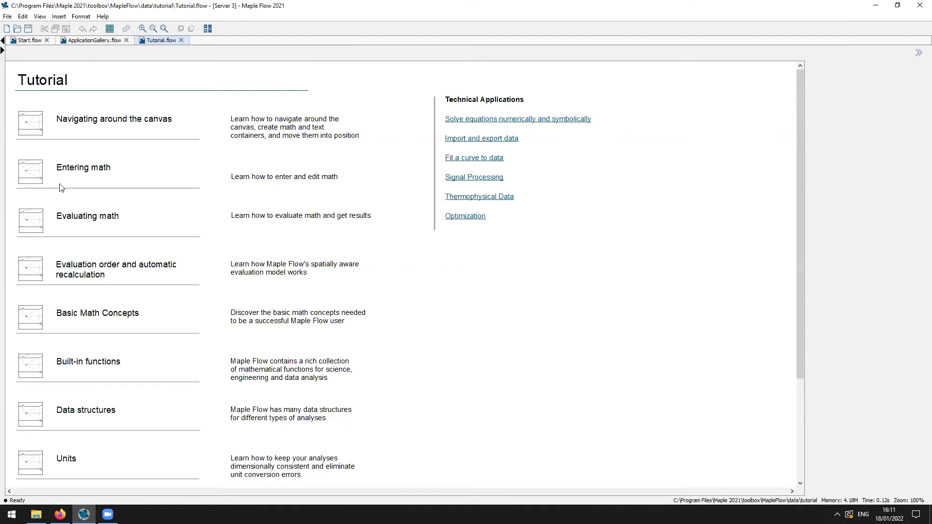
- Open the Entering math tutorial, examine its equation editing exercises from fractions to sums, and close it
click(28, 178)
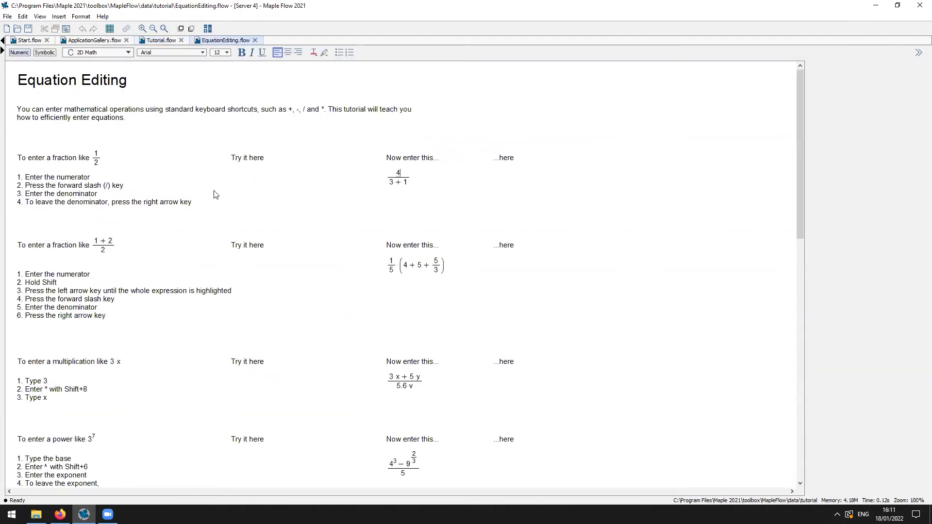
click(240, 187)
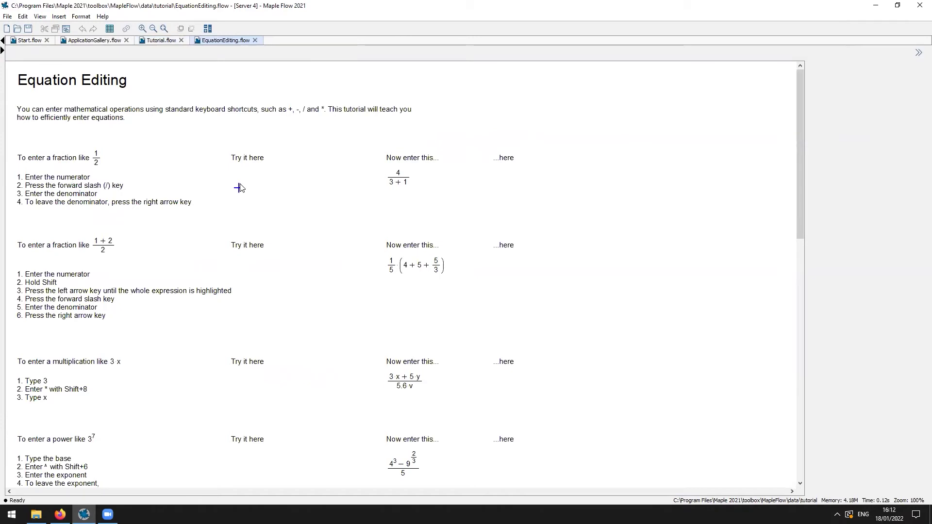
scroll(299, 232, down, 4)
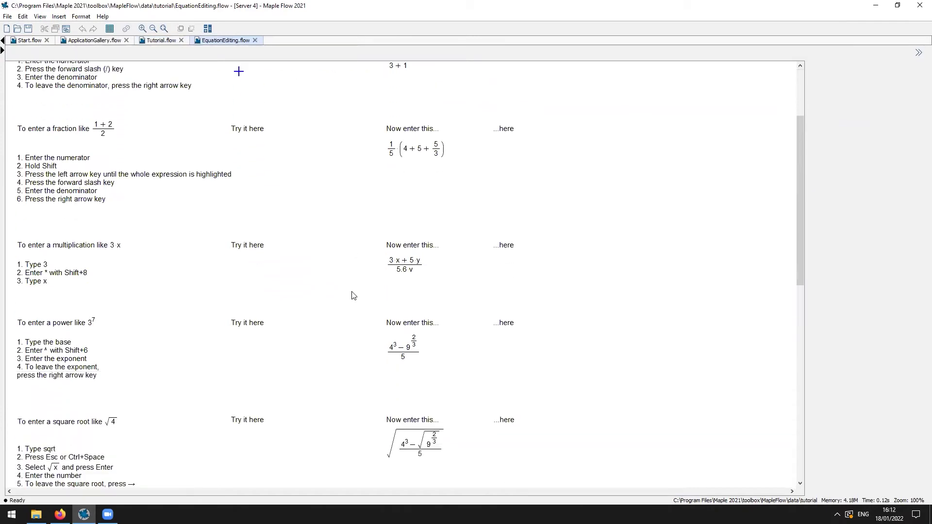
scroll(354, 301, down, 3)
scroll(355, 307, down, 3)
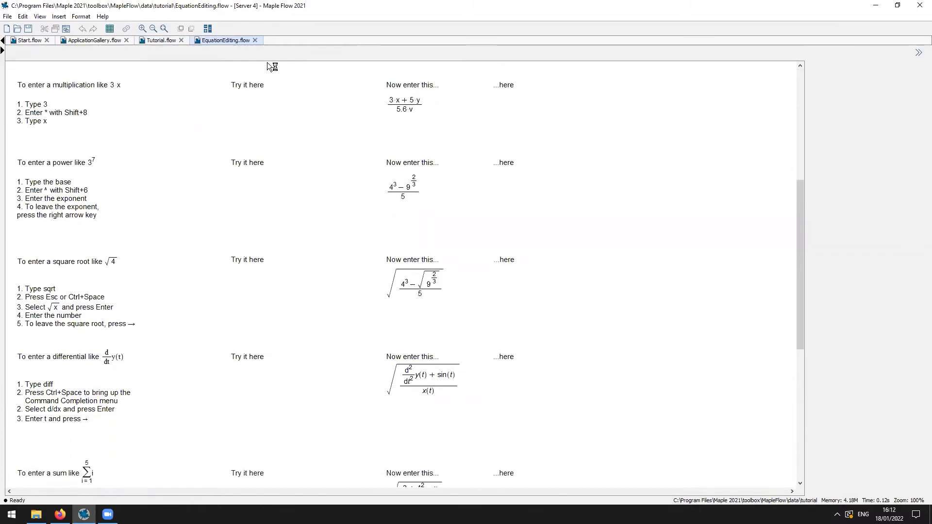
click(255, 40)
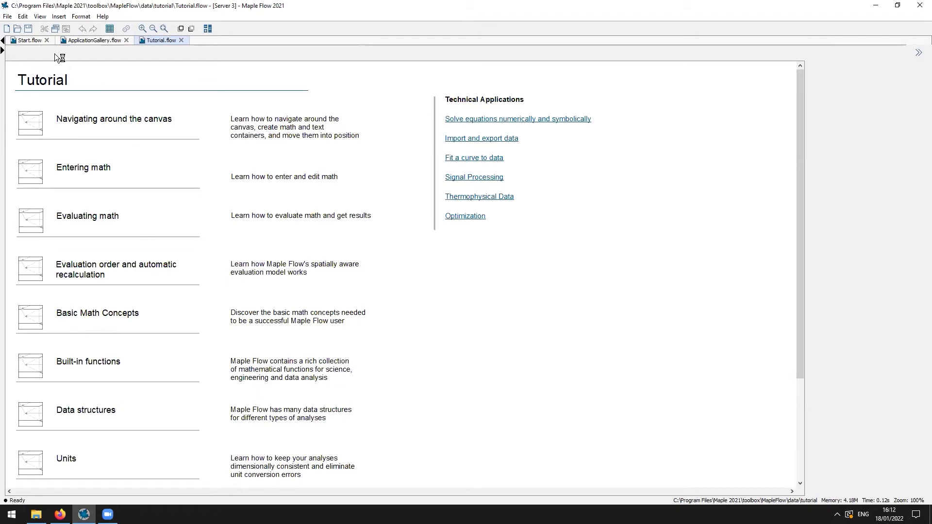
- Create a new canvas from the start page and expand the palettes beside it
click(30, 43)
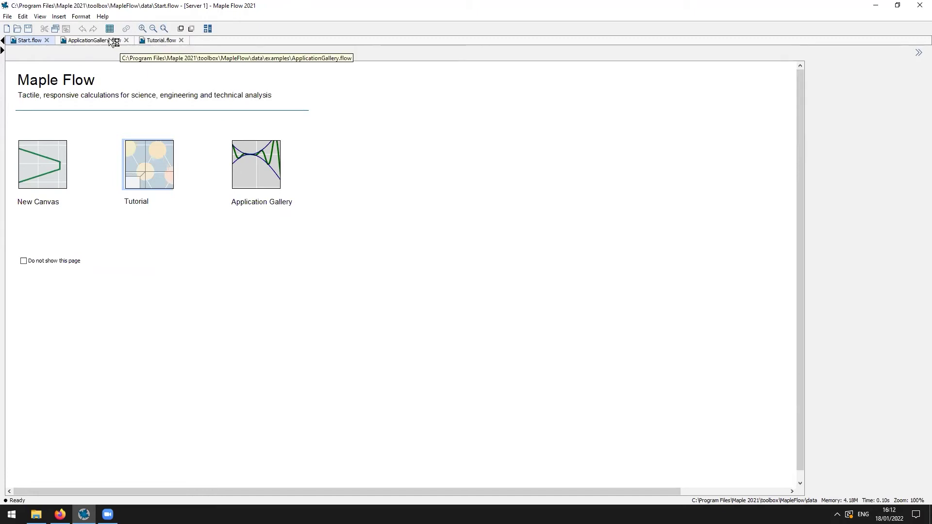
click(20, 40)
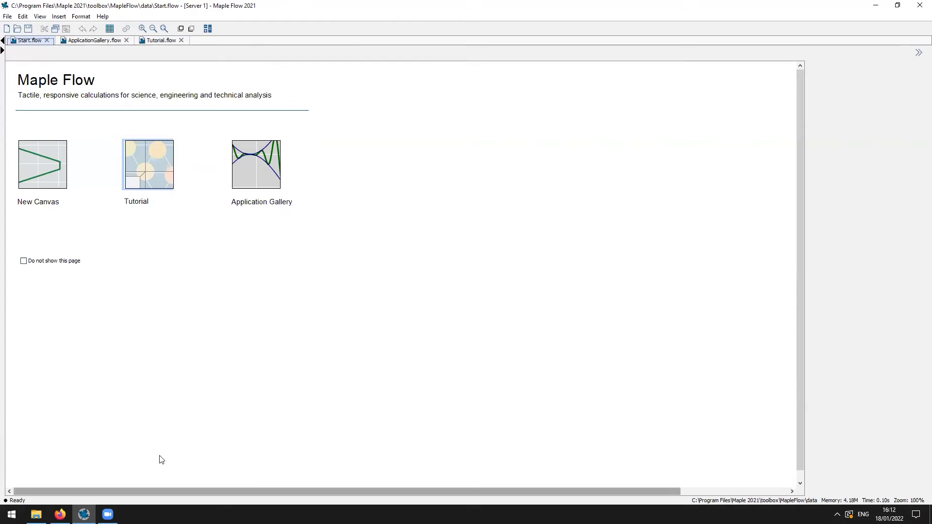
click(45, 166)
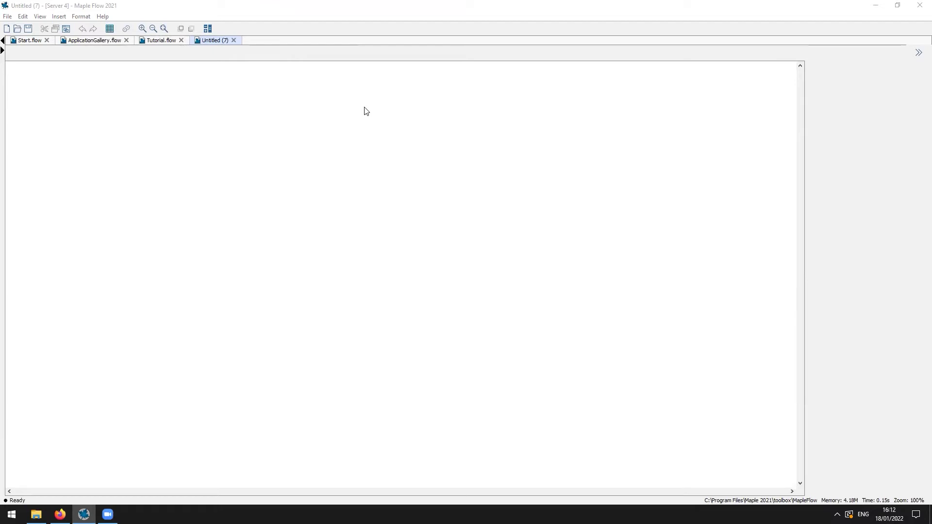
click(39, 93)
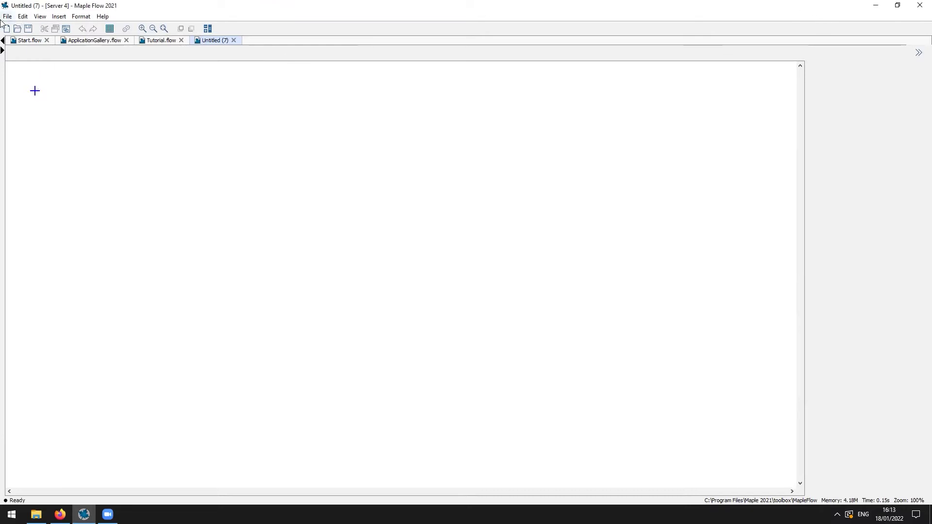
click(2, 49)
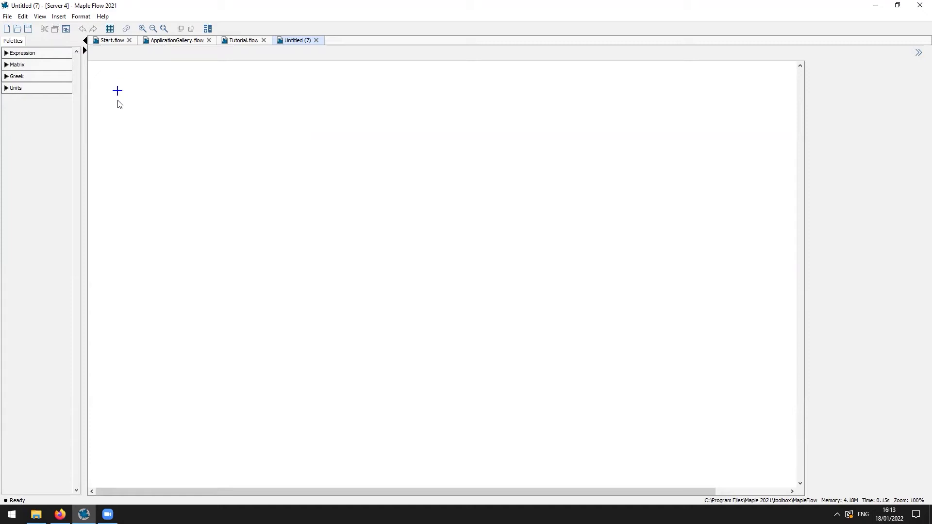
- Reposition the insertion cursor around the blank canvas, finishing at an empty spot in its upper-left area
click(172, 140)
click(222, 101)
click(195, 188)
click(253, 168)
key(Left)
key(Left)
key(Left)
key(Left)
key(Left)
key(Left)
key(Left)
key(Up)
key(Up)
key(Up)
key(Up)
key(Up)
key(Down)
key(Down)
key(Down)
key(Down)
key(Down)
key(Down)
key(Left)
key(Left)
key(Left)
key(Up)
key(Up)
key(Up)
key(Up)
key(Up)
- Enter the sum 1 + 1 at the cursor and evaluate it numerically
text(1 +)
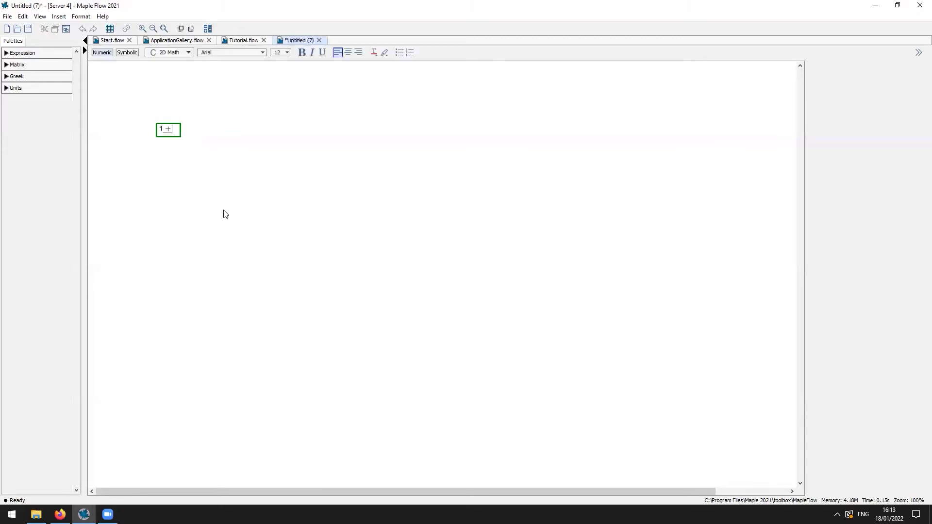
text( 1 =)
key(Return)
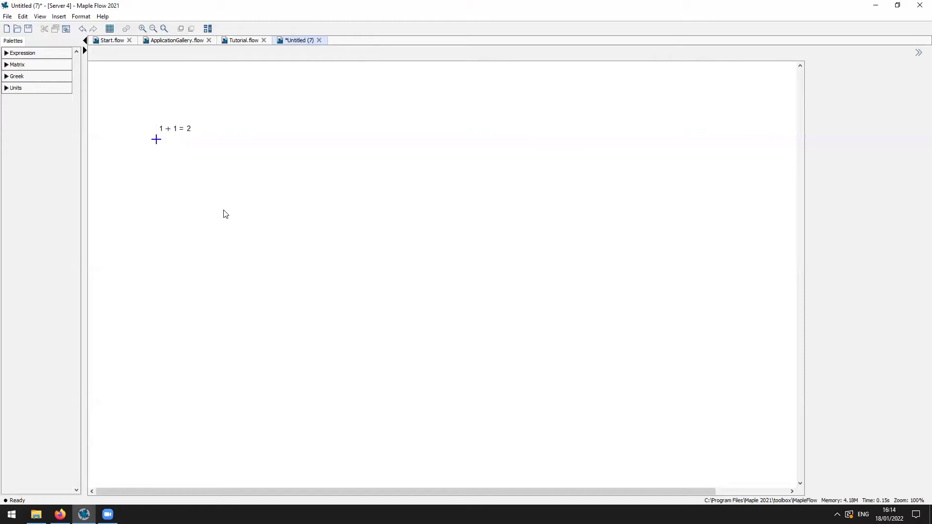
- Enter the fraction 3/4 a few rows below the 1 + 1 calculation and evaluate it
key(Down)
key(Down)
key(Right)
key(Right)
key(Down)
key(Down)
text(3/4)
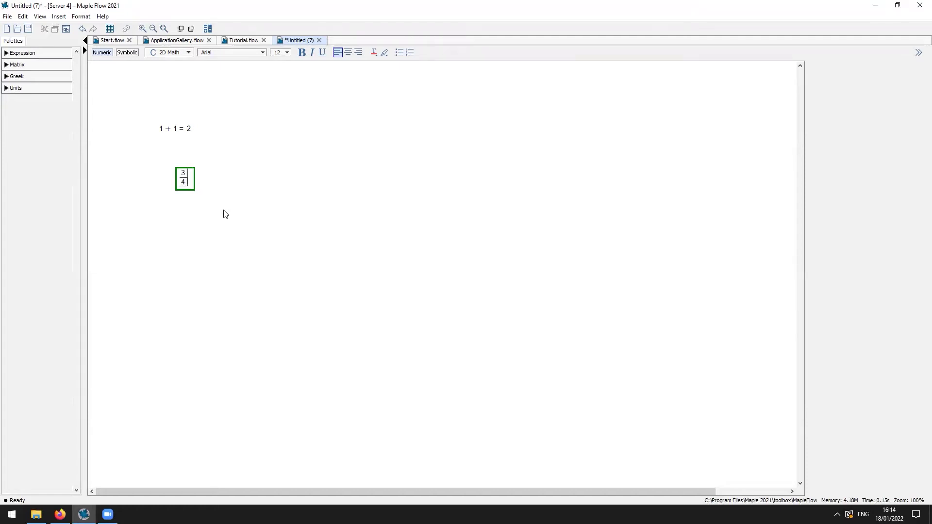
key(Right)
text(=)
key(Return)
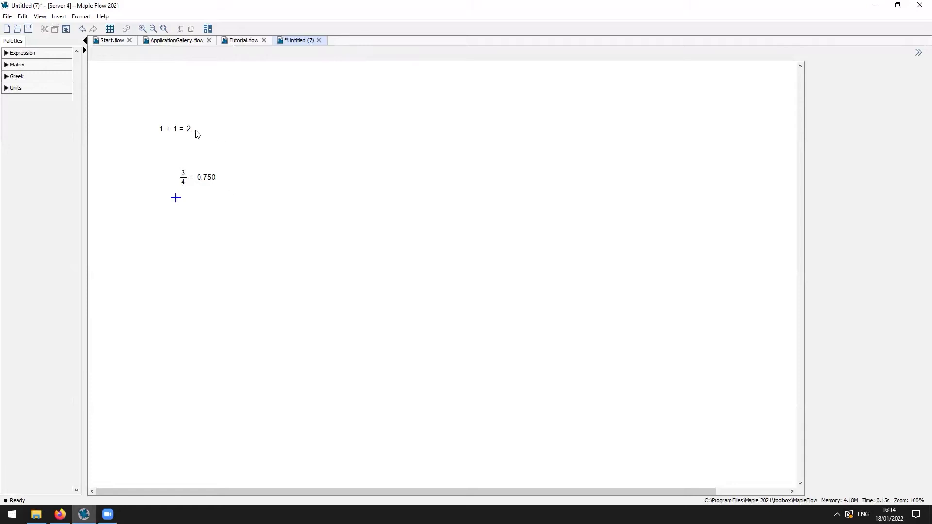
- Move the 1 + 1 calculation below the 3/4 calculation and shift the 3/4 calculation to the right
mouse_move(177, 128)
mouse_down()
mouse_move(212, 127)
mouse_move(243, 161)
mouse_move(242, 212)
mouse_move(222, 250)
mouse_move(198, 265)
mouse_move(165, 256)
mouse_up()
drag(185, 176, 237, 178)
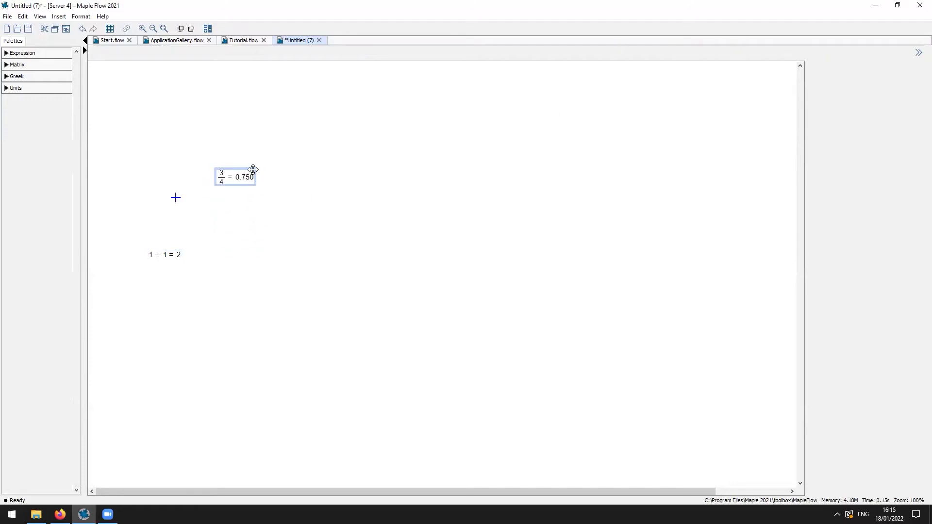
click(219, 230)
click(219, 233)
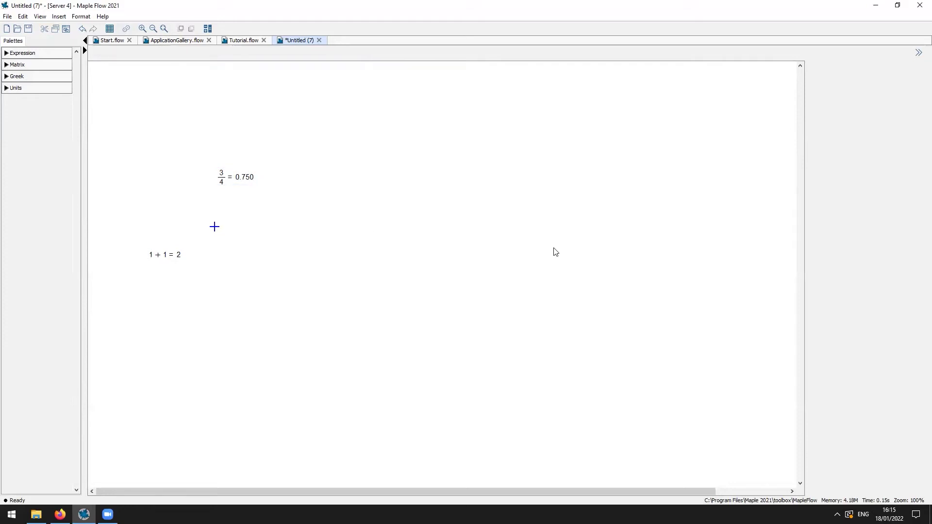
- Move the cursor into the 3/4 calculation, step through its parts, and select the whole container for moving
key(Right)
key(Up)
key(Up)
key(Up)
key(Up)
key(Up)
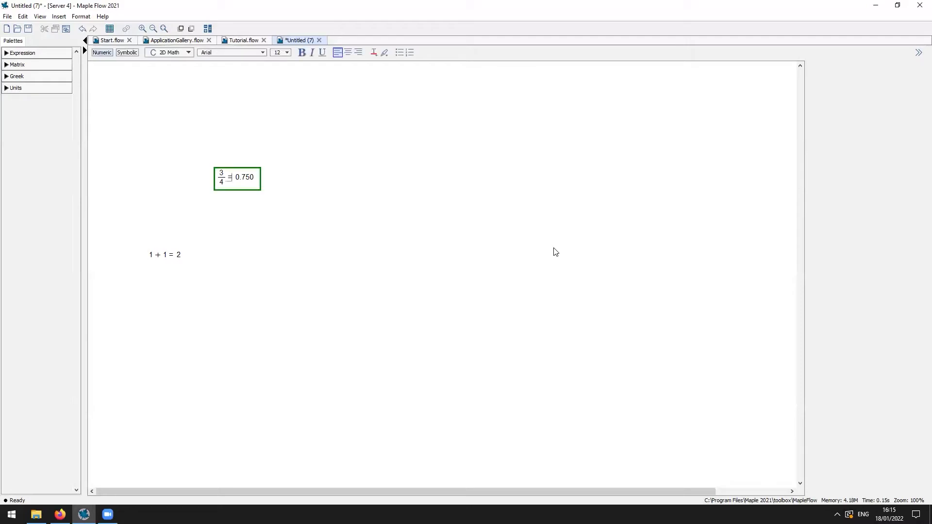
key(Down)
key(Down)
key(Down)
key(Up)
key(Up)
key(Up)
key(Up)
key(Escape)
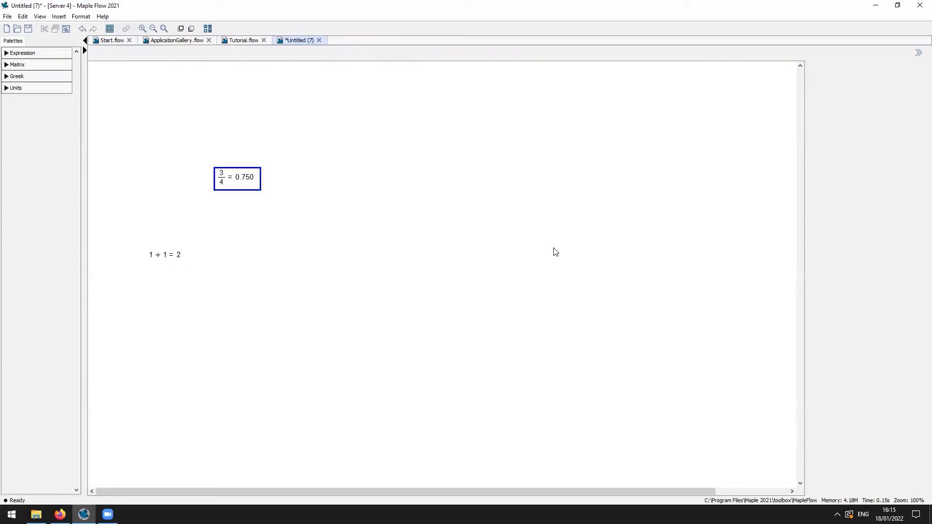
- Nudge the selected 3/4 calculation in all directions and leave it higher on the canvas, well above 1 + 1
key(Left)
key(Left)
key(Left)
key(Left)
key(Left)
key(Left)
key(Left)
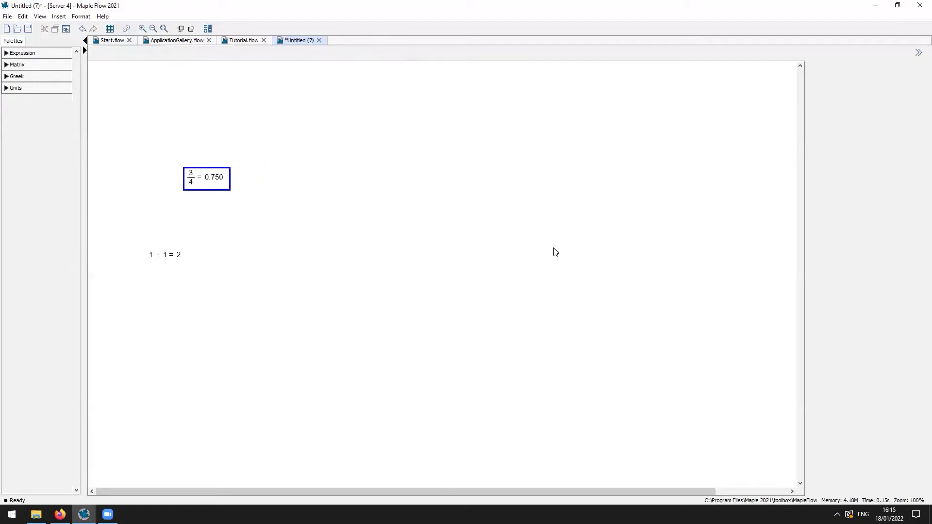
key(Up)
key(Up)
key(Up)
key(Up)
key(Up)
key(Right)
key(Right)
key(Right)
key(Right)
key(Right)
key(Right)
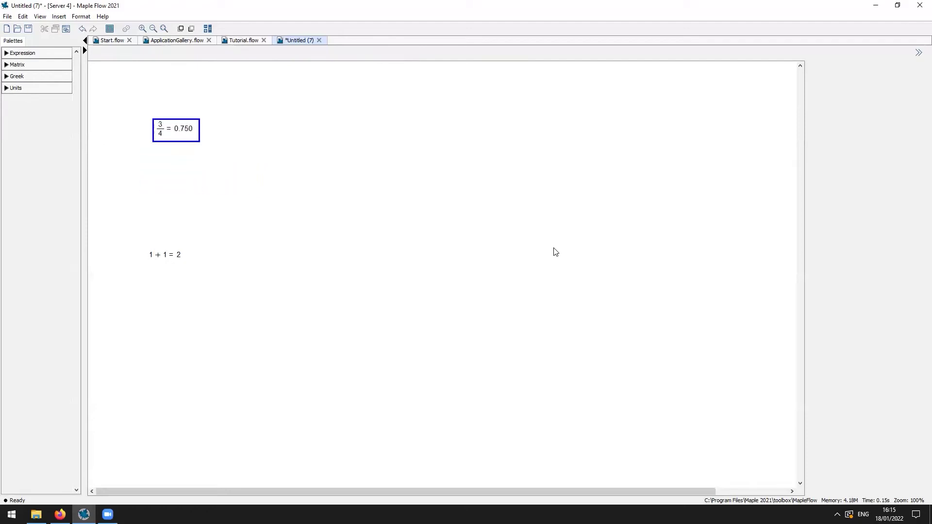
key(Down)
key(Down)
key(Down)
key(Down)
key(Down)
key(Down)
key(Right)
key(Right)
key(Up)
key(Up)
key(Up)
key(Up)
key(Up)
key(Left)
key(Left)
key(Left)
key(Left)
key(Left)
key(Left)
key(Right)
key(Return)
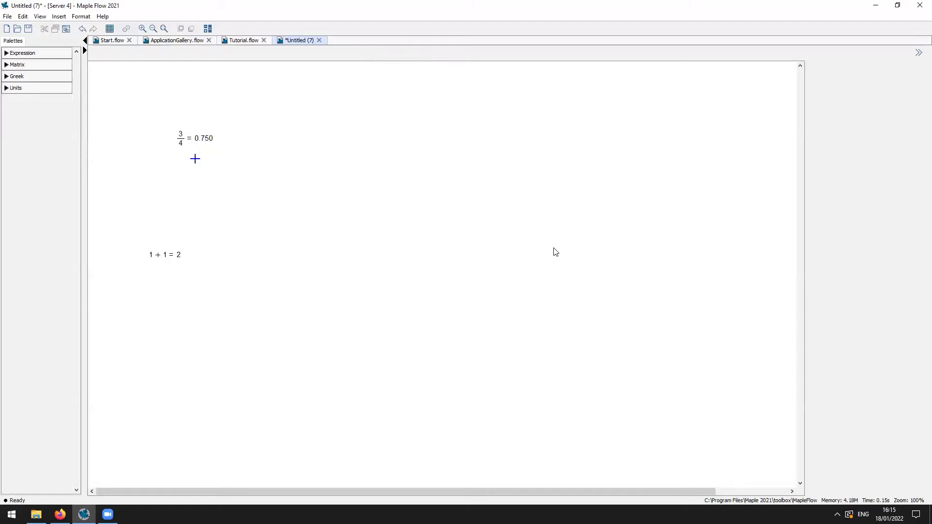
- Show the canvas grid and move the 3/4 calculation down and to the right along it
click(110, 29)
drag(180, 140, 212, 164)
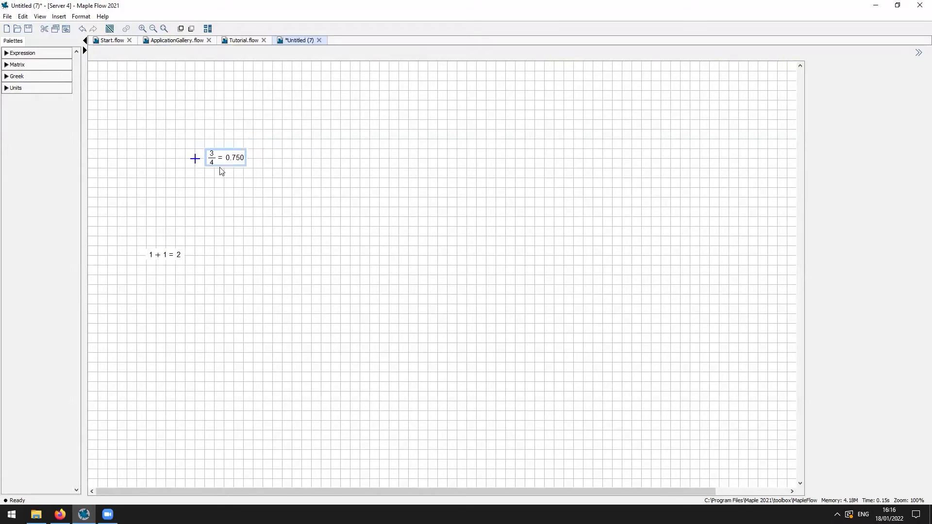
click(233, 177)
click(233, 177)
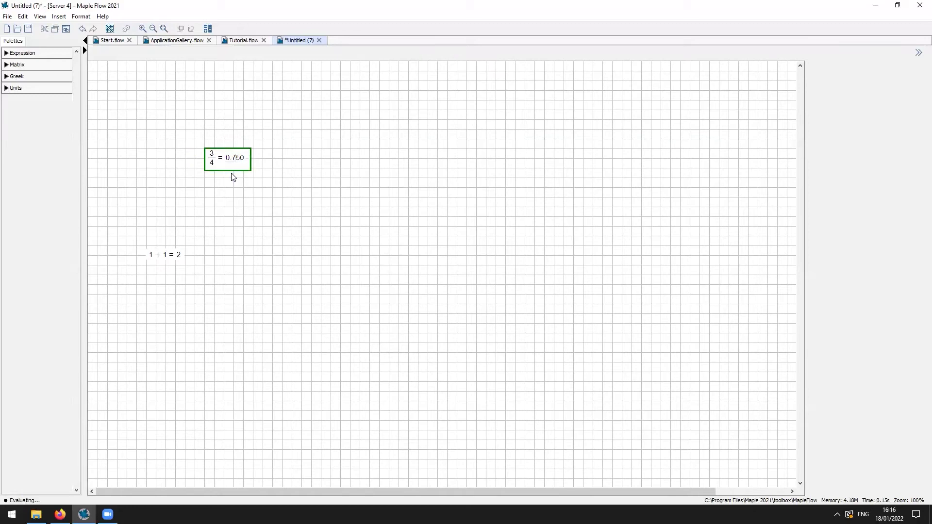
- Nudge the 3/4 calculation four grid cells left and one up, and hide the grid
key(Left)
key(Left)
key(Left)
key(Up)
key(Left)
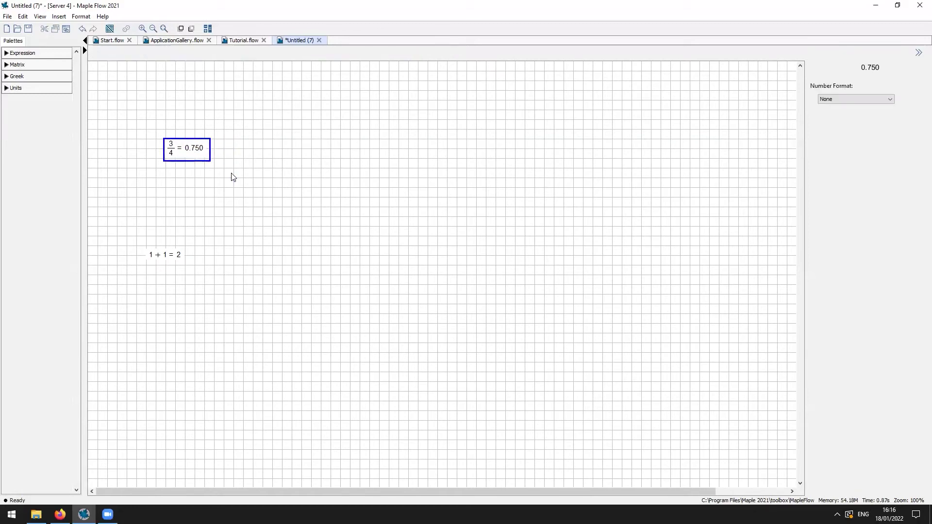
key(Left)
key(Right)
key(Escape)
key(Down)
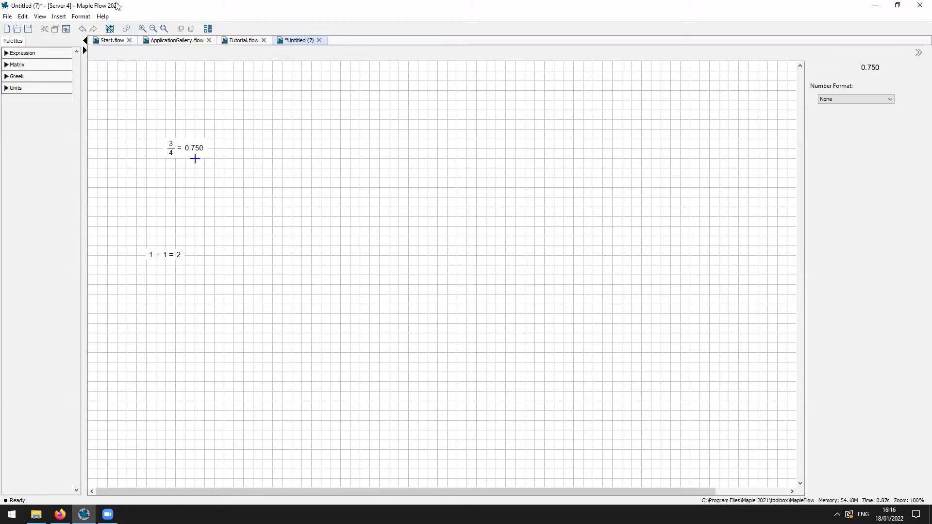
click(109, 29)
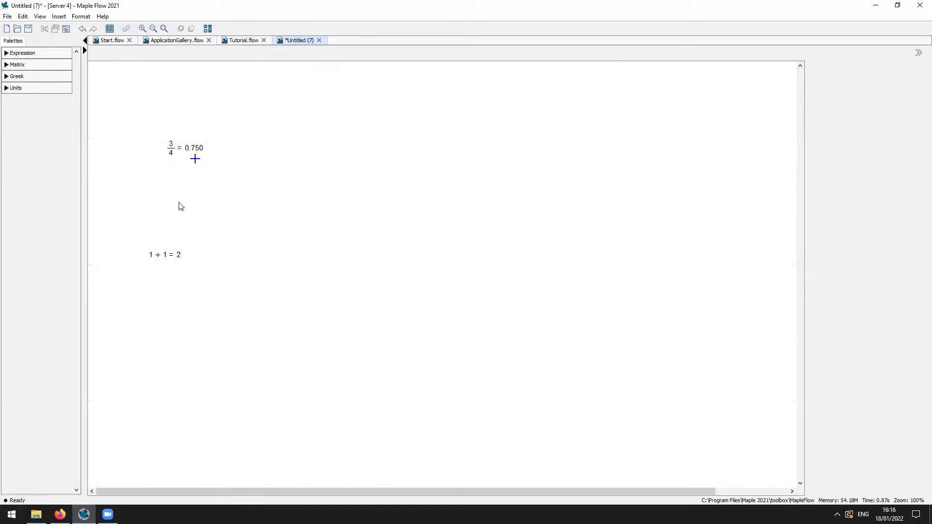
- Move the 1 + 1 calculation directly beneath 3/4 and add the text block "This is text" below them
click(199, 221)
drag(173, 255, 223, 177)
key(Down)
key(quotedbl)
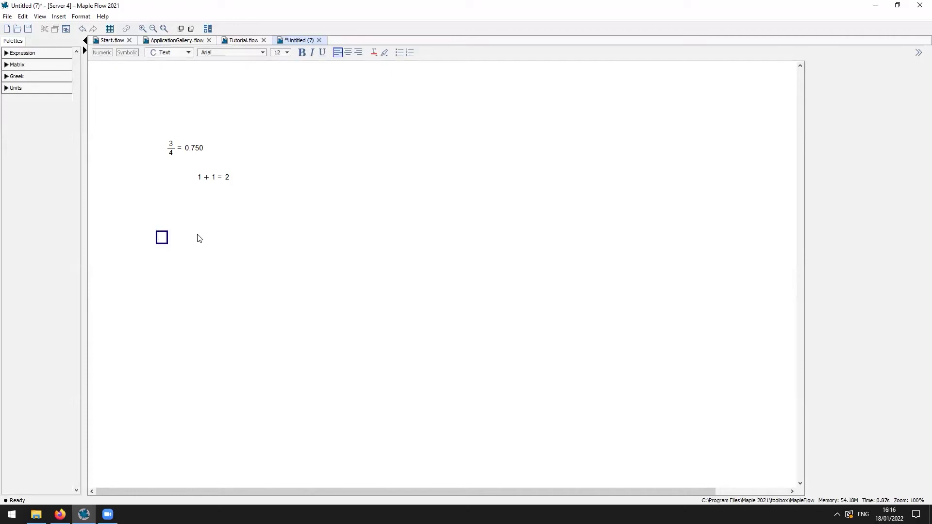
text(This iis)
key(BackSpace)
key(BackSpace)
text(s tex)
- Add a second text block reading "More text" below and to the right of "This is text"
key(Down)
key(Down)
key(Down)
key(Right)
key(Right)
key(ctrl+t)
text(More text)
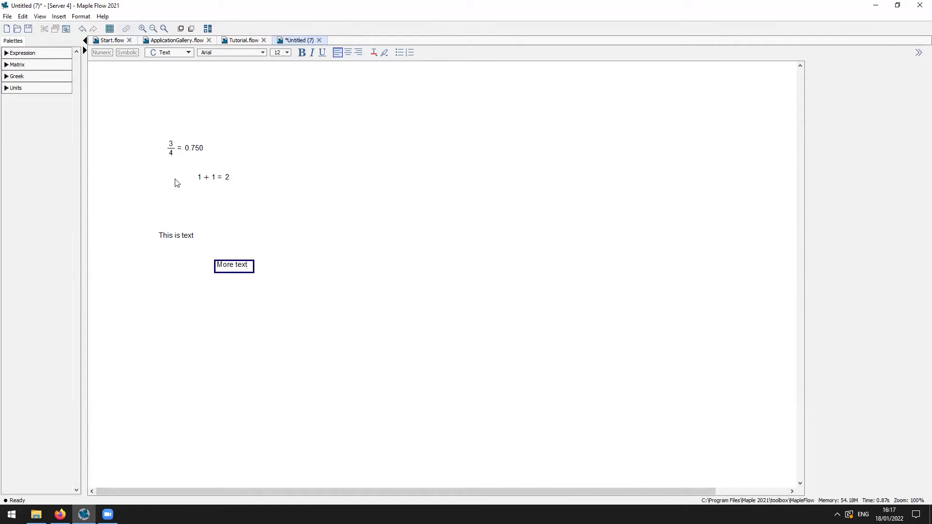
click(243, 217)
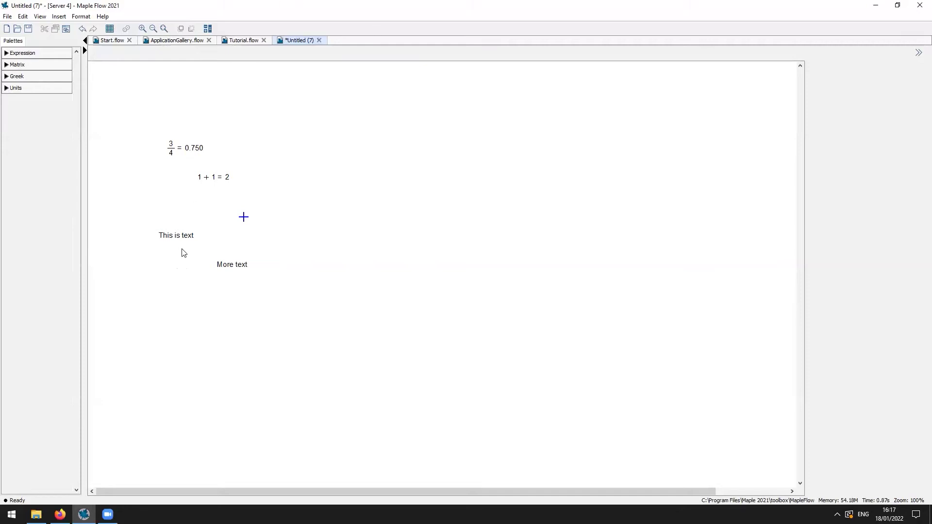
- Apply the Title style to the whole "This is text" block
triple_click(188, 233)
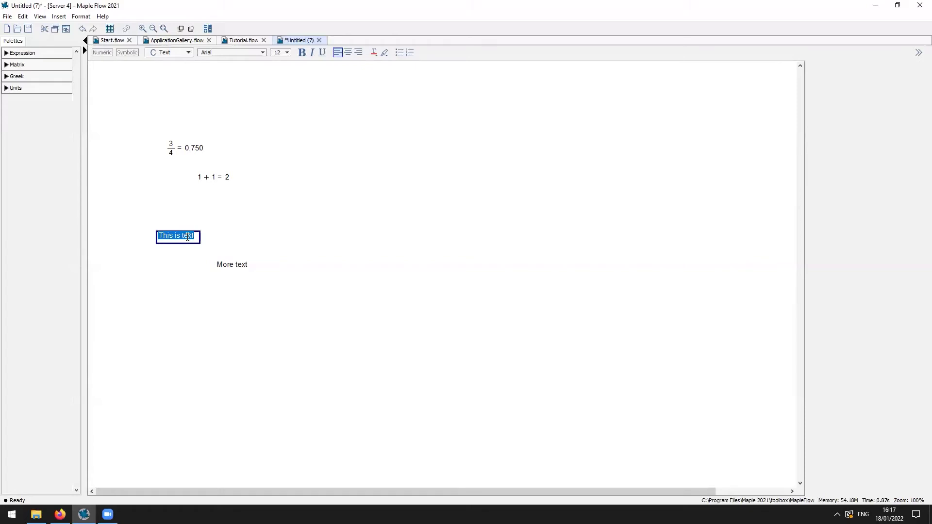
triple_click(185, 236)
click(176, 53)
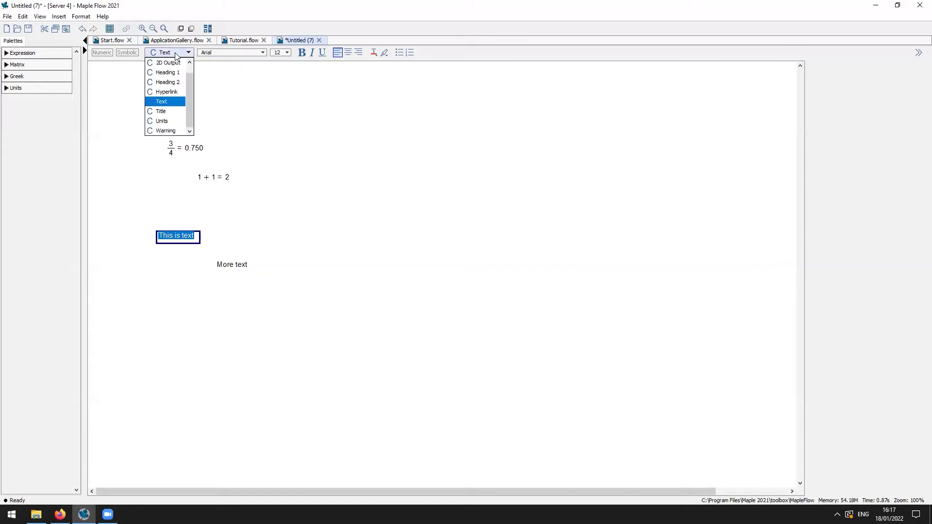
click(161, 112)
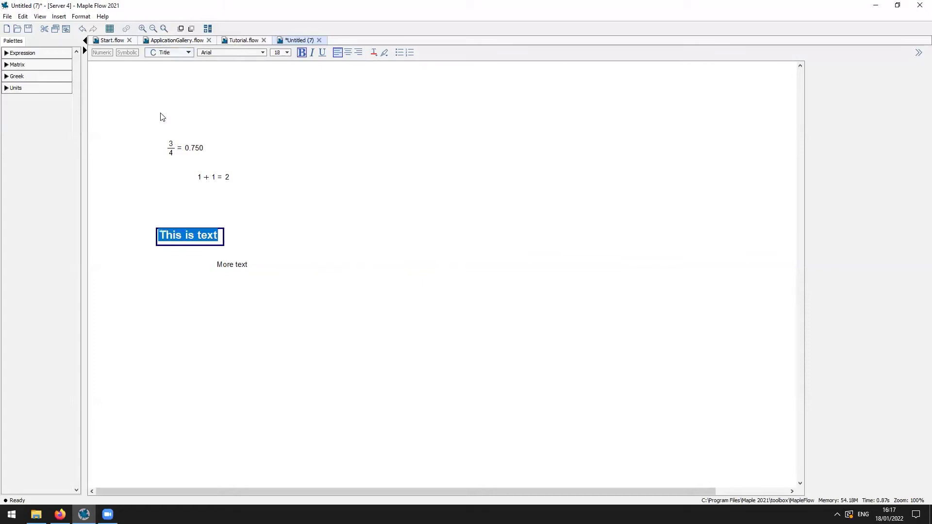
click(165, 207)
- Move the "This is text" title to the canvas's upper-left corner and "More text" beneath the 1 + 1 calculation
drag(187, 234, 146, 93)
click(263, 208)
drag(238, 263, 196, 215)
click(174, 247)
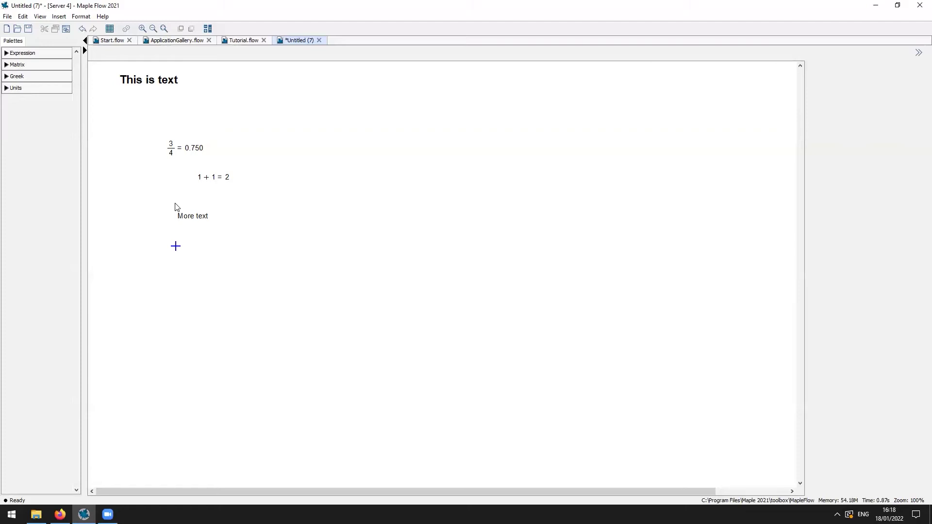
- Insert the image Open Channel Flow.png from the Desktop and place it directly beneath "More text"
click(59, 17)
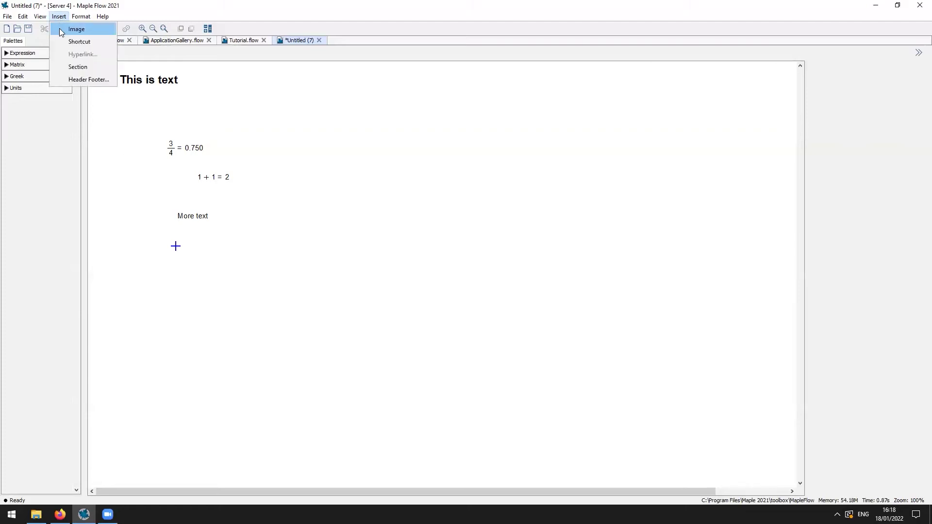
click(62, 32)
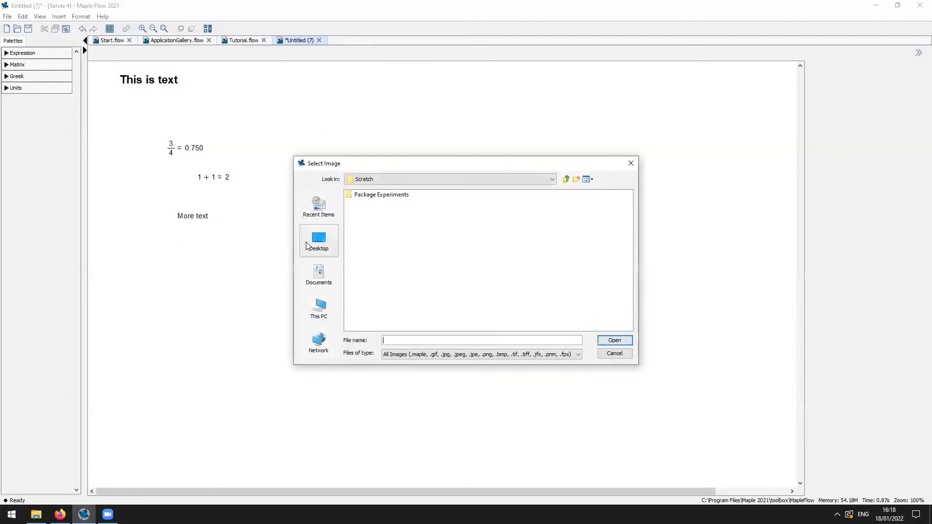
click(306, 243)
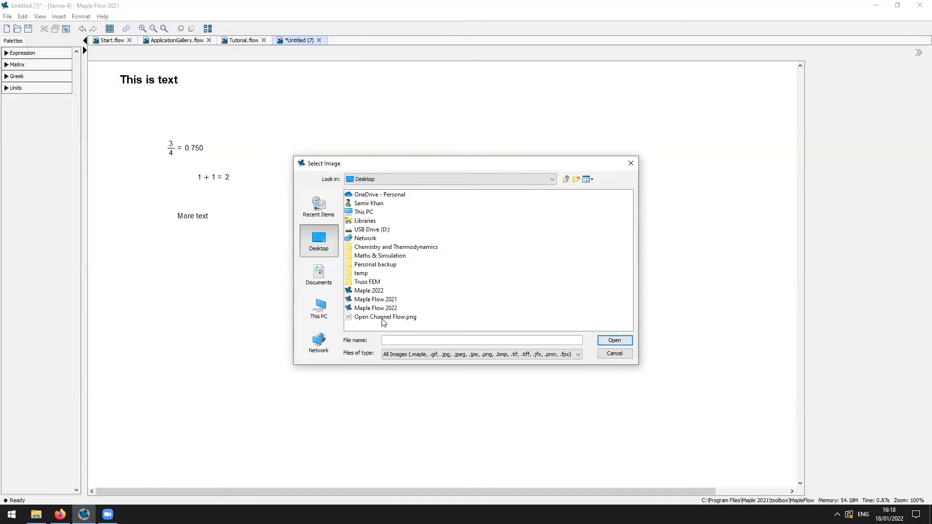
double_click(374, 318)
drag(241, 285, 259, 284)
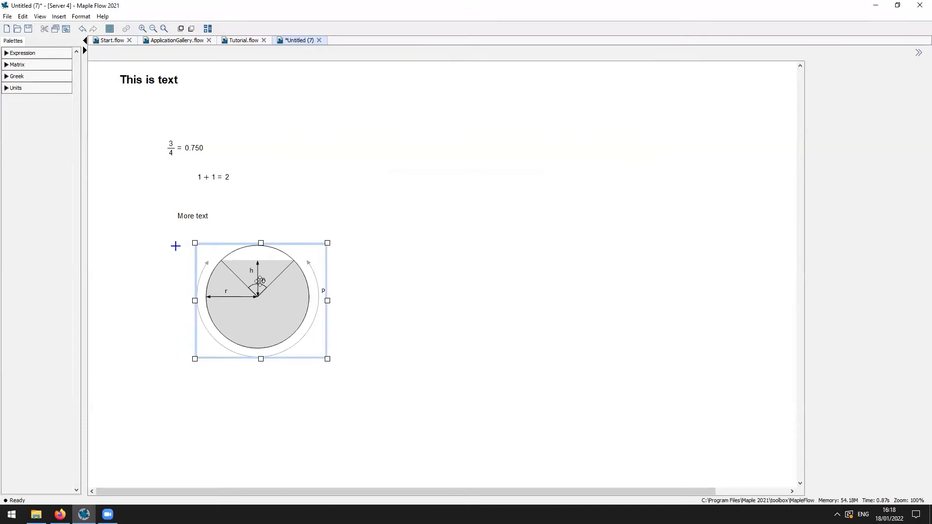
click(348, 221)
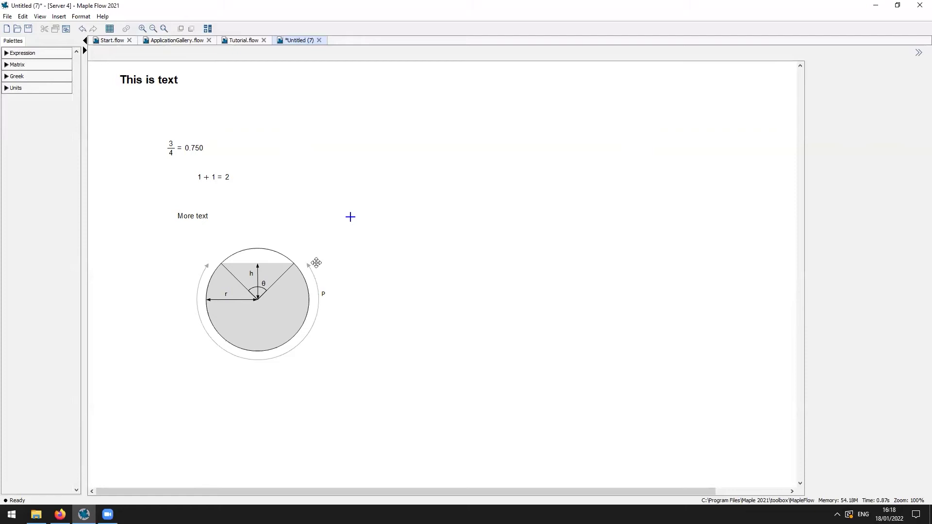
drag(254, 328, 217, 310)
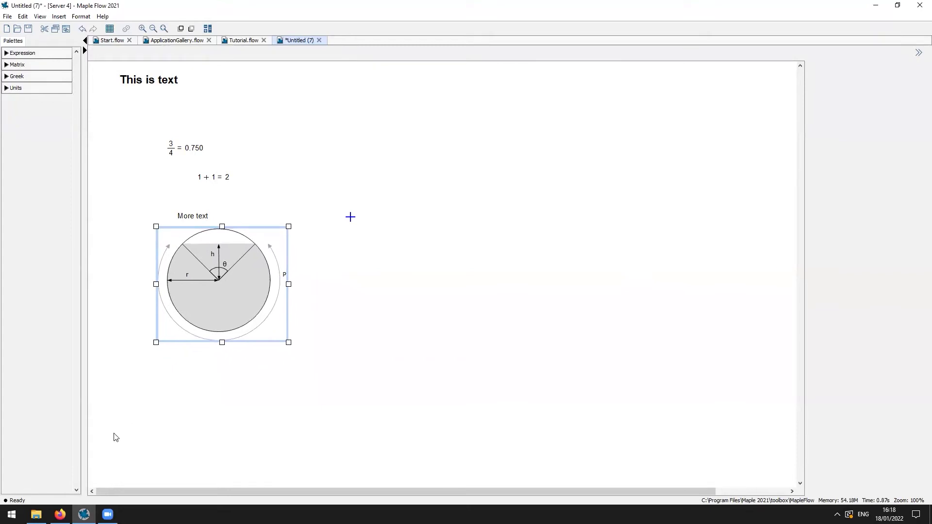
click(131, 411)
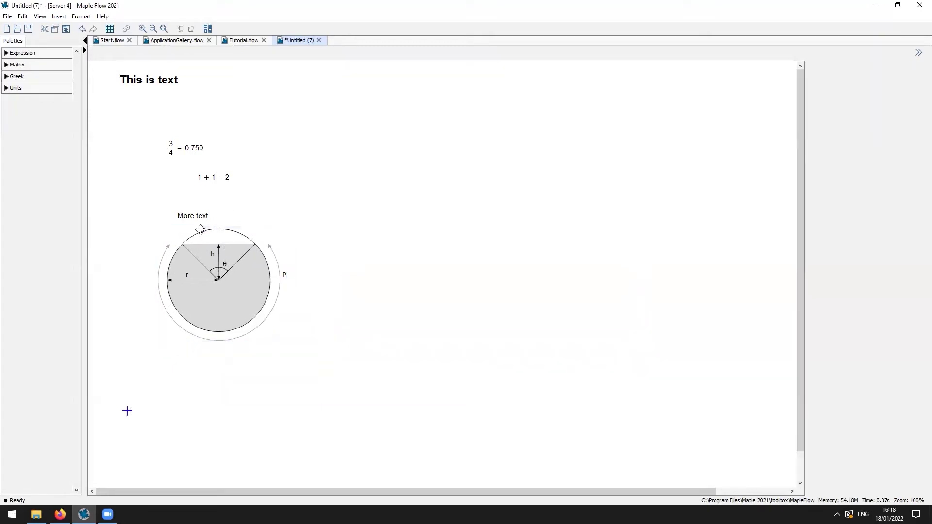
- Define the variable x := 3 in the empty space below the image
click(156, 391)
scroll(163, 391, down, 1)
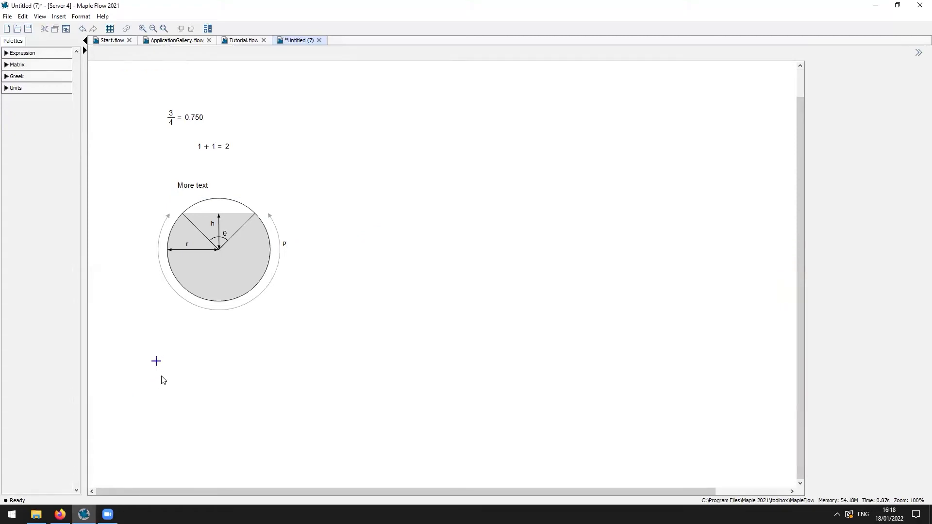
click(176, 351)
text(x)
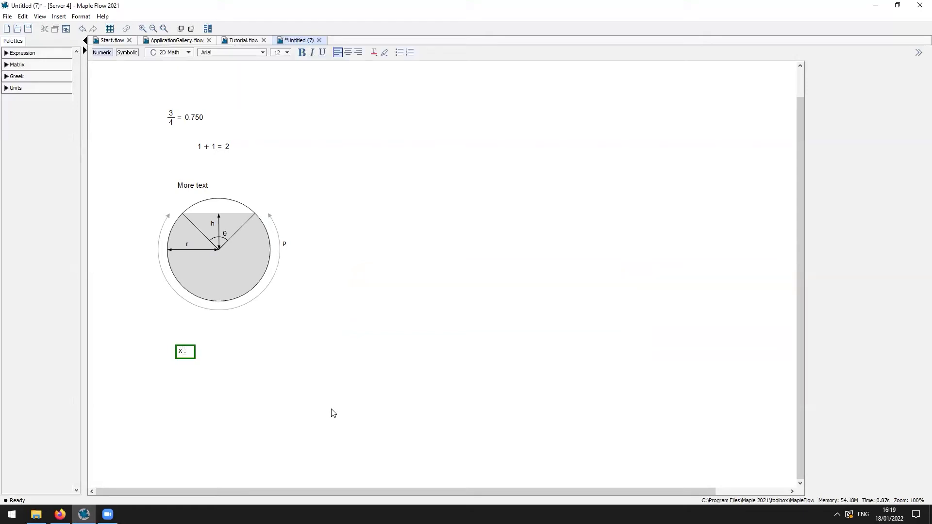
text(:=)
text(3)
key(Return)
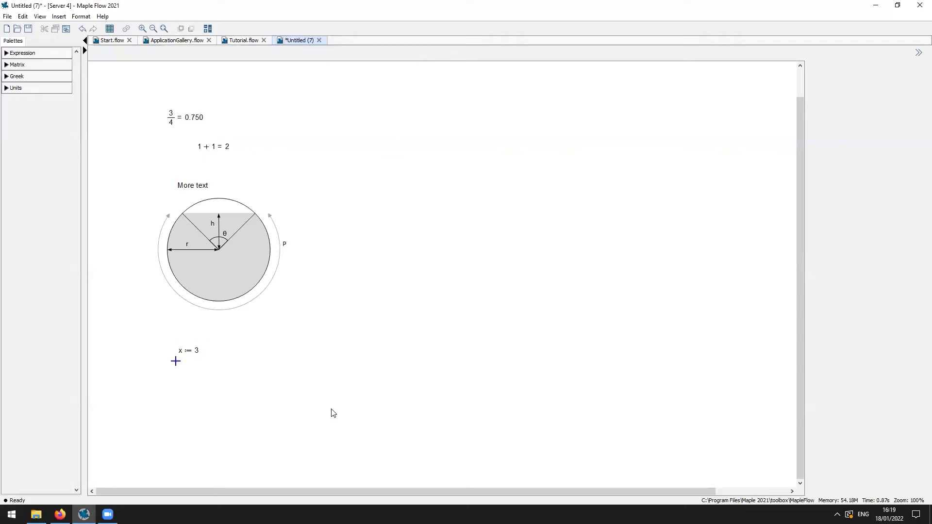
- Evaluate x + 3 below the x assignment and place the cursor under the calculation
key(Right)
key(Right)
text(x+3=)
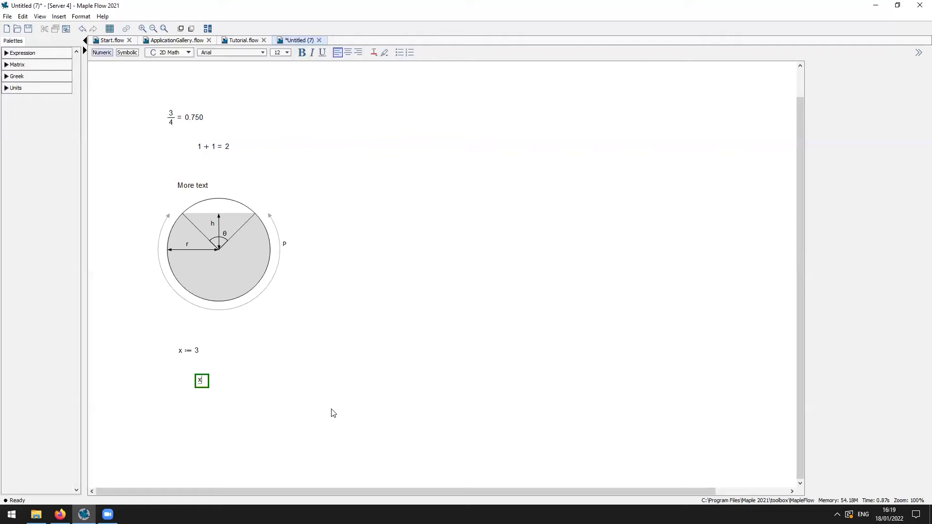
key(Return)
key(Down)
key(Down)
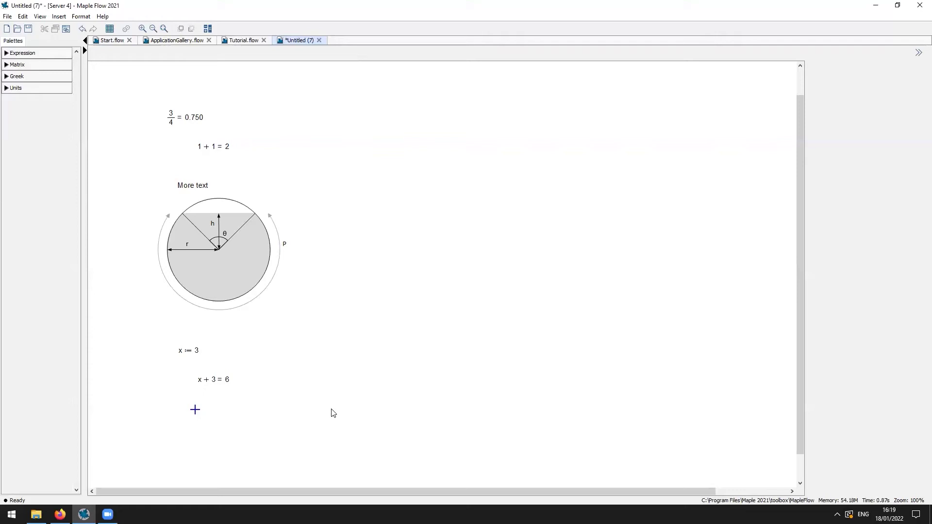
- Evaluate 2 x at the cursor position below the x + 3 calculation
text(2 x)
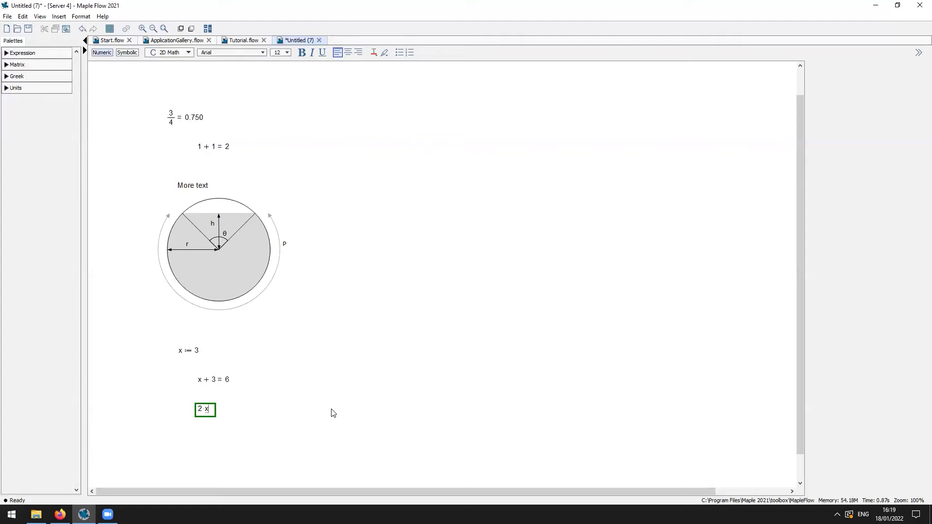
text(=)
key(Return)
key(Down)
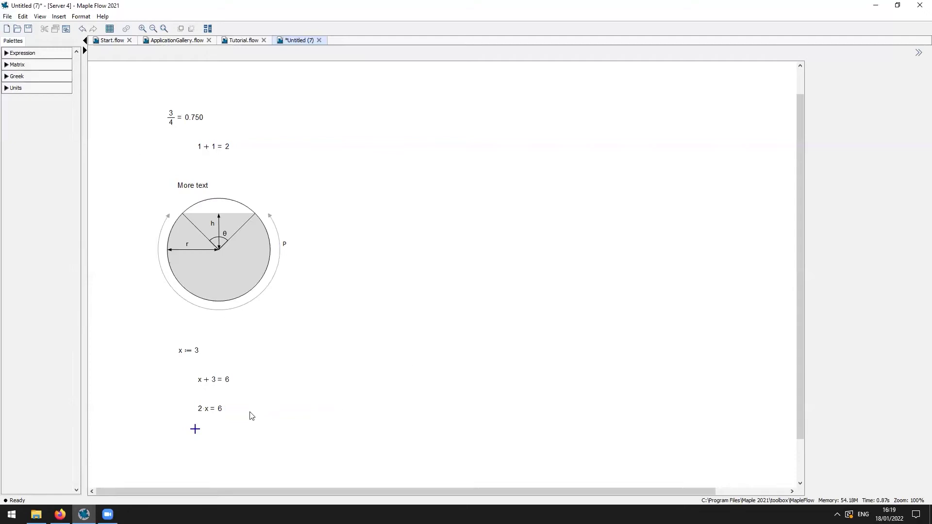
- Move the 2 x calculation up closer beneath x + 3 and place the cursor in the empty space below it
click(147, 429)
scroll(214, 423, down, 2)
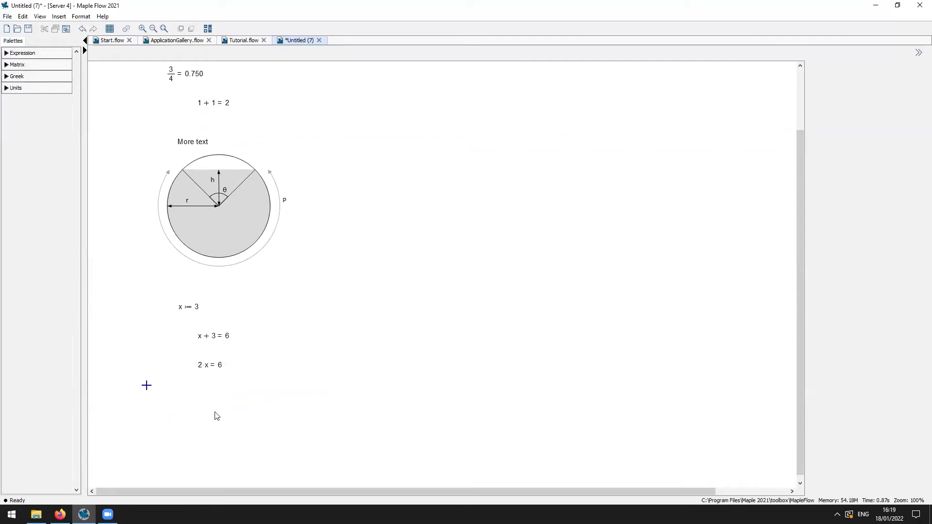
click(211, 359)
drag(210, 359, 211, 351)
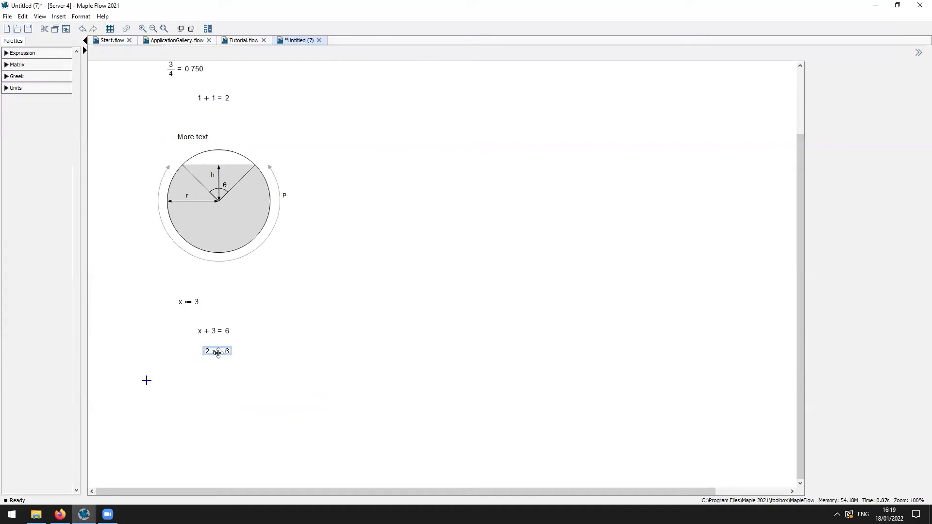
click(169, 378)
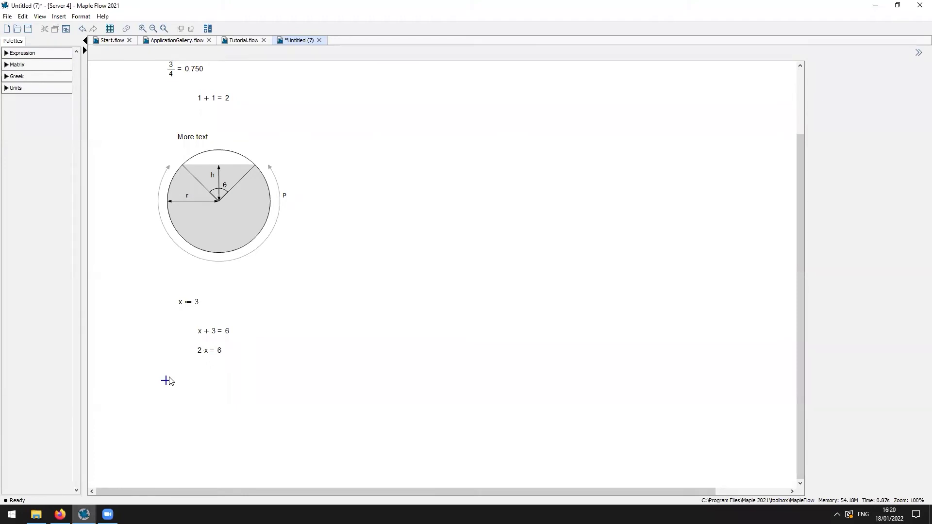
- Insert a square-root template from the expression templates below the 2 x calculation and evaluate the square root of 3
click(7, 56)
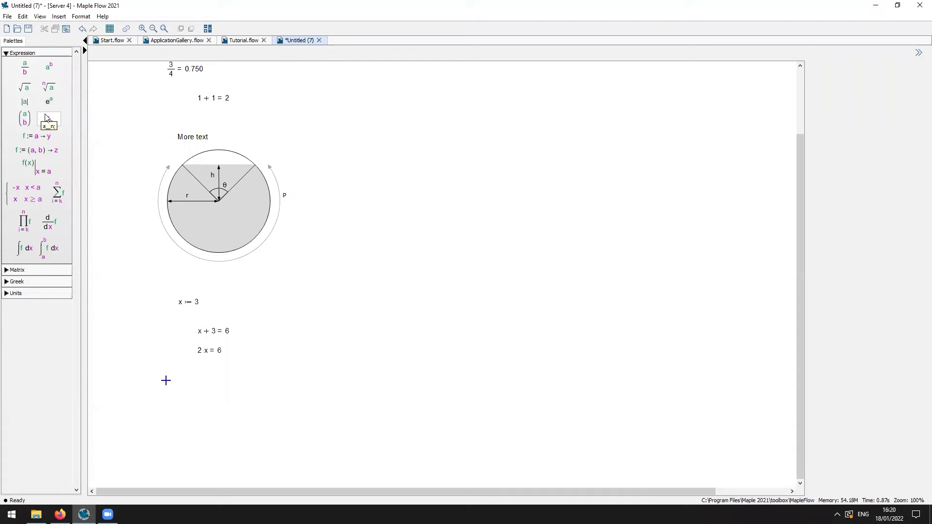
click(24, 89)
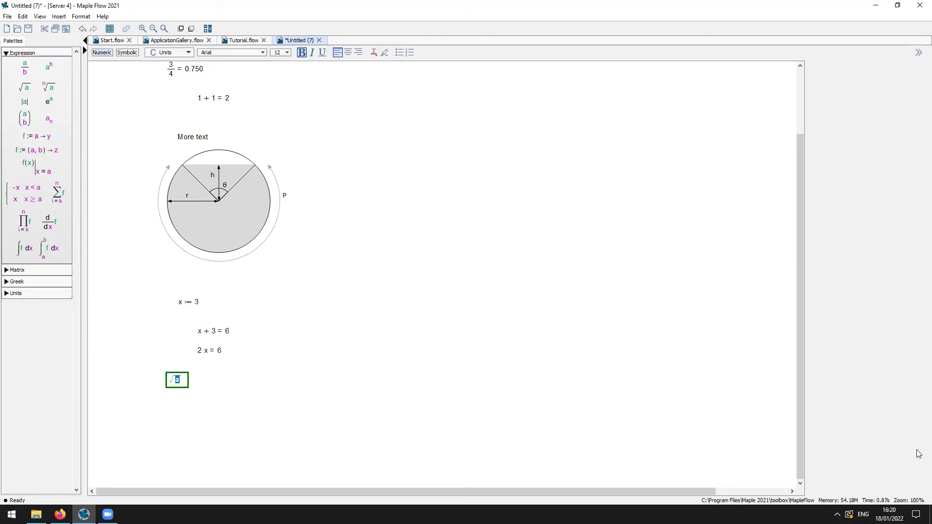
text(3 =)
key(Return)
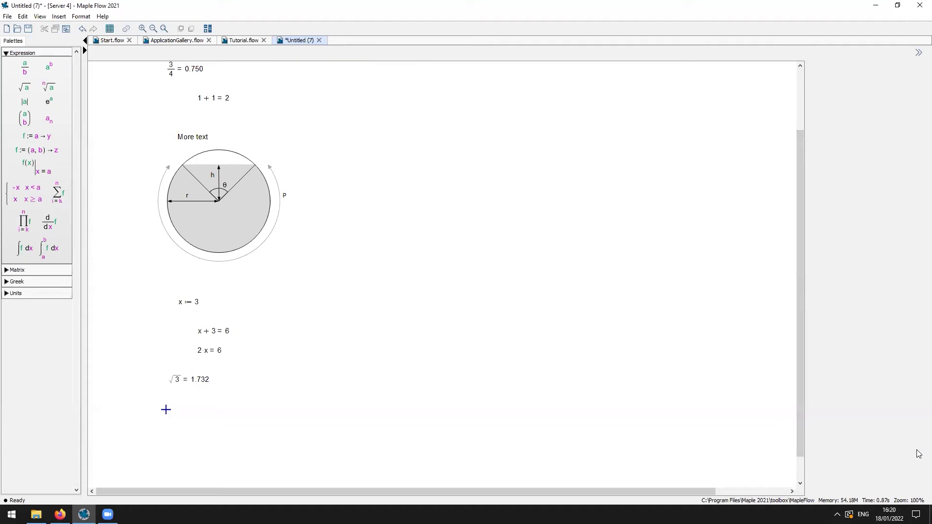
- Enter sqrt below the first root, complete it to the square-root symbol form, and evaluate it for 3
text(sqrt)
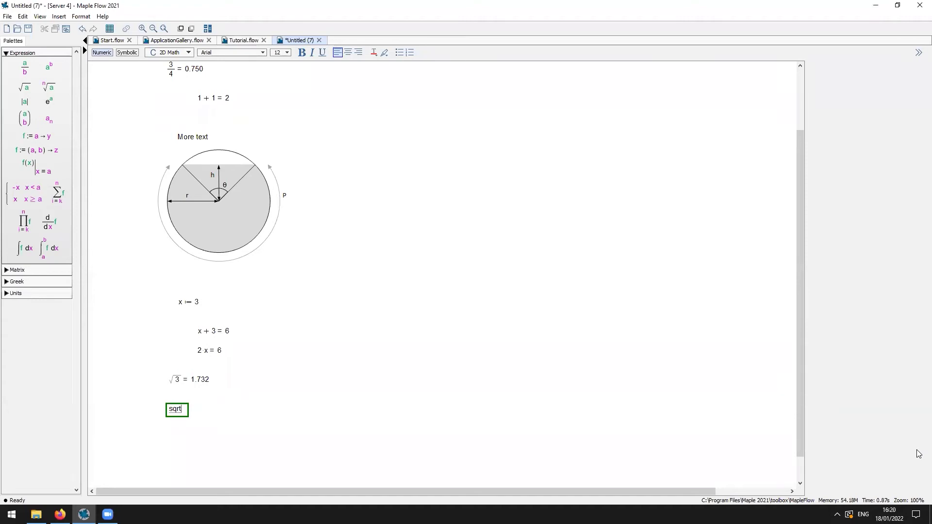
key(Escape)
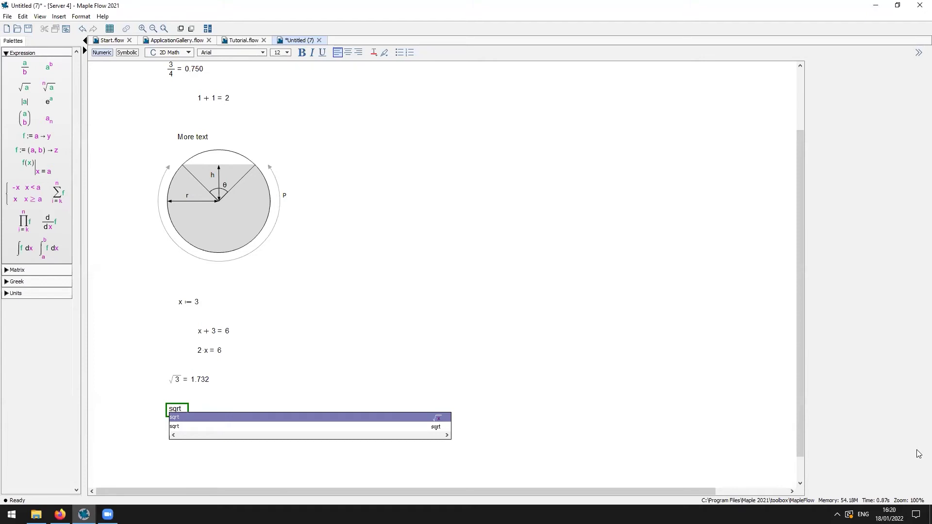
key(Down)
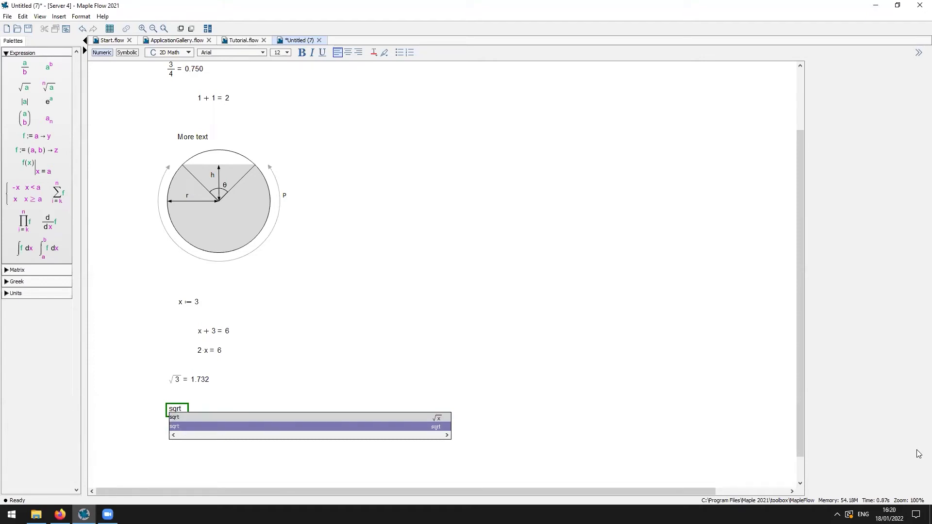
key(Up)
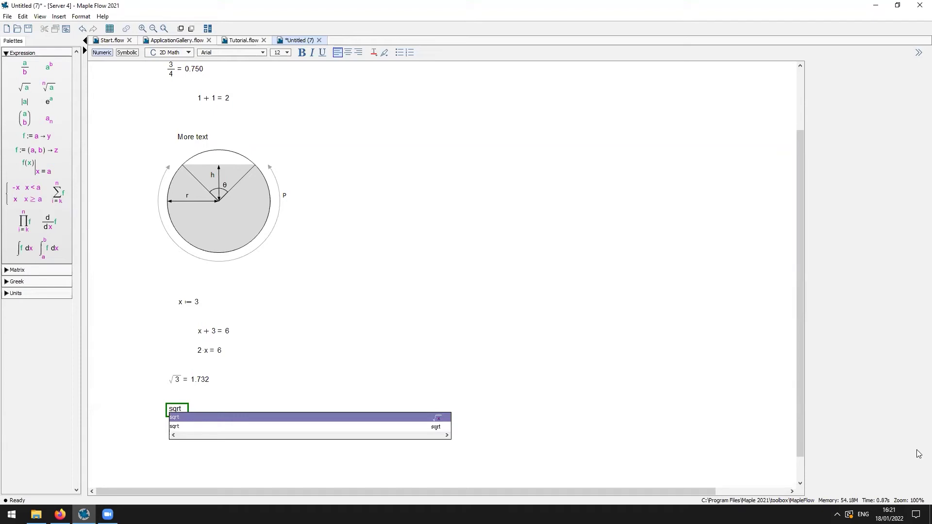
key(Return)
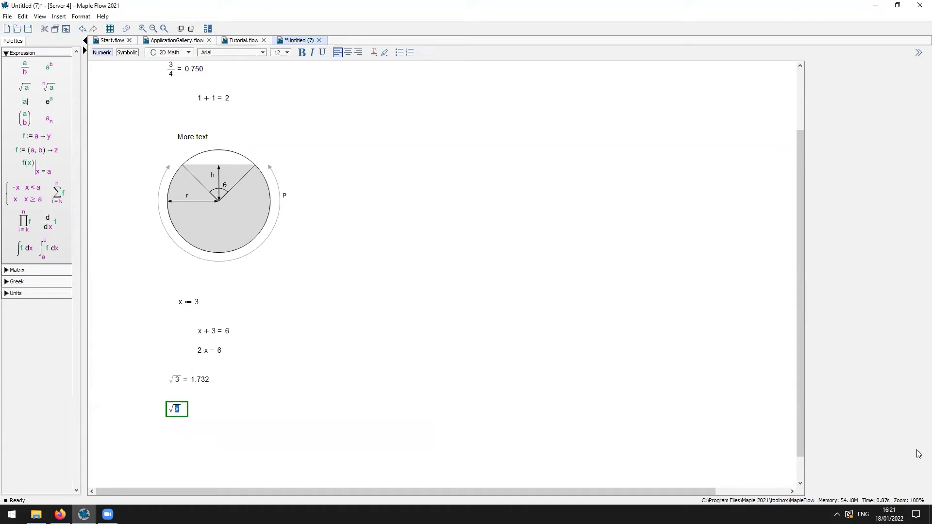
text(3 =)
key(Return)
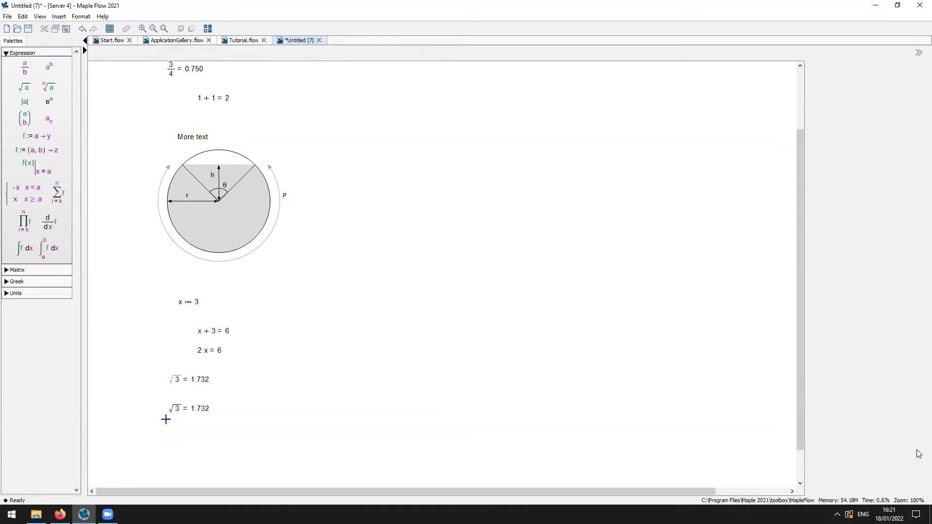
- Define the variable y := 5 below and to the right of the second square-root calculation
key(Down)
key(Right)
key(Right)
key(Right)
key(Right)
key(Right)
text(y:=5)
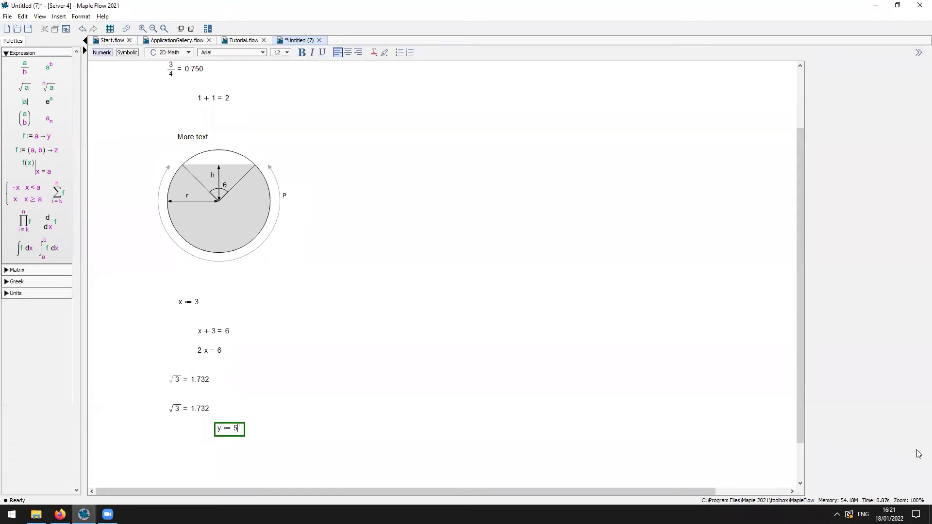
key(Return)
- Evaluate x + y below the y := 5 assignment
key(Down)
key(Down)
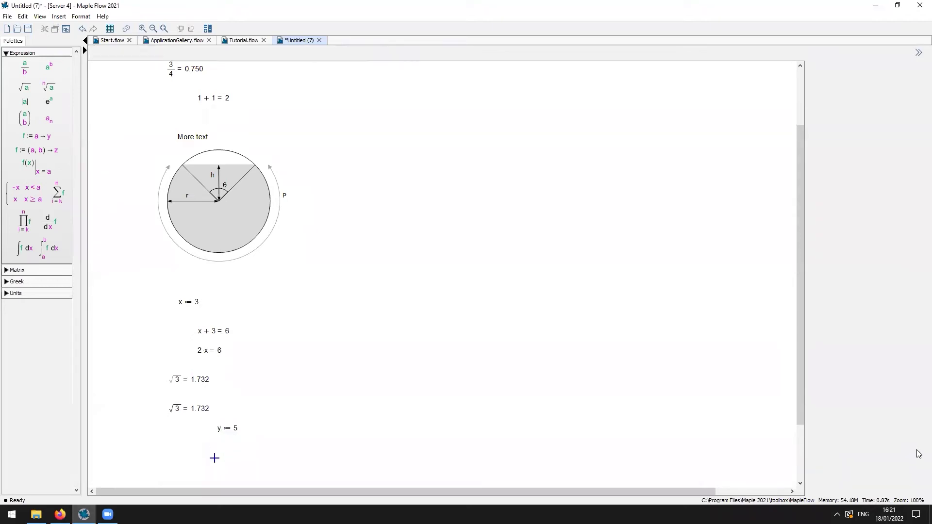
text(x + y =)
key(Return)
- Try the x + y calculation above the y := 5 assignment, and return it to its place below
scroll(251, 458, down, 3)
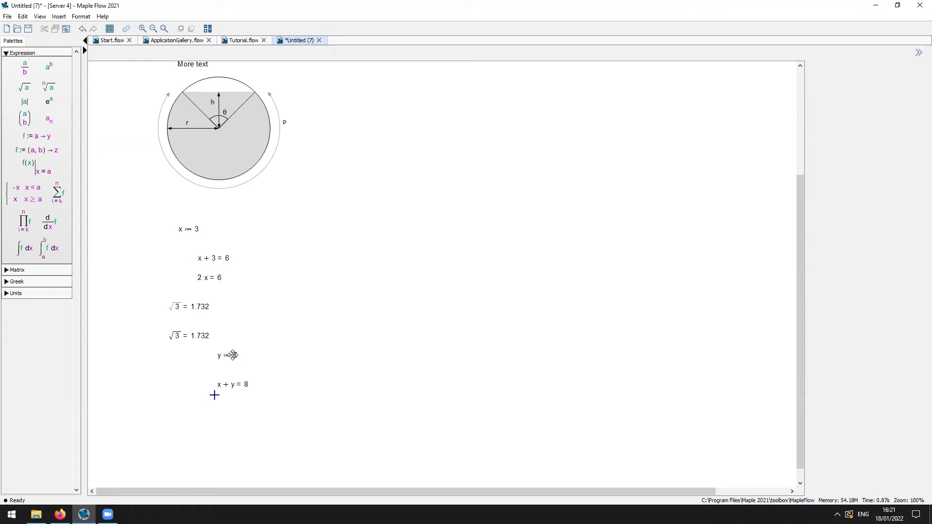
drag(245, 386, 271, 333)
click(273, 376)
click(268, 336)
drag(268, 336, 249, 384)
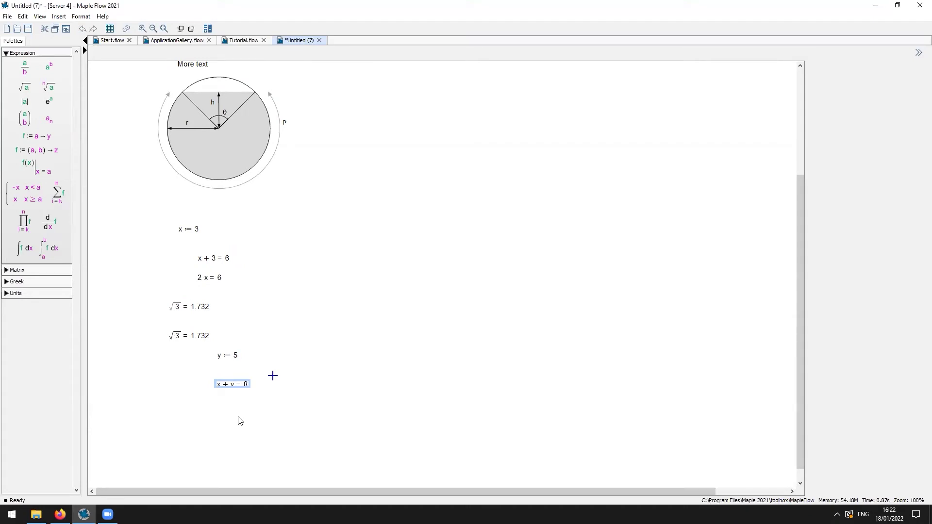
- Move x + y closer beneath the y := 5 assignment, slightly indented, and place the cursor below it
drag(230, 381, 242, 372)
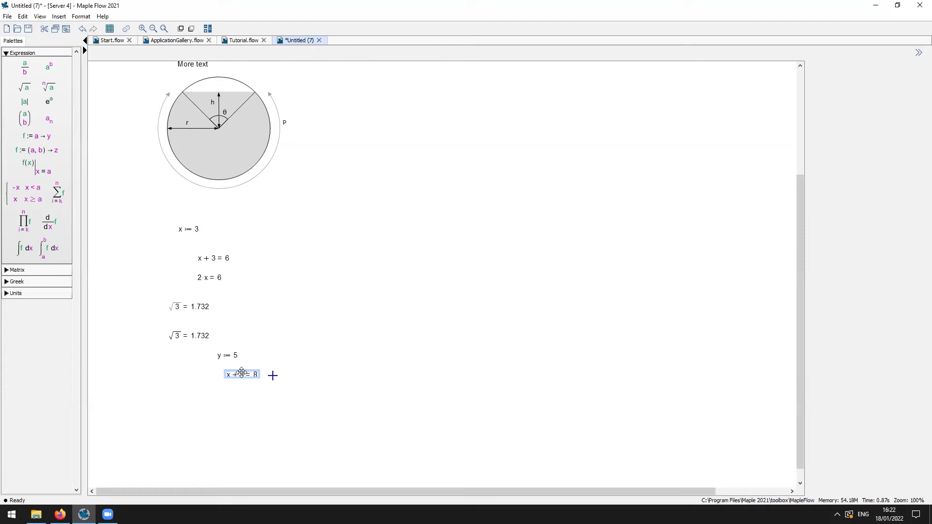
click(170, 396)
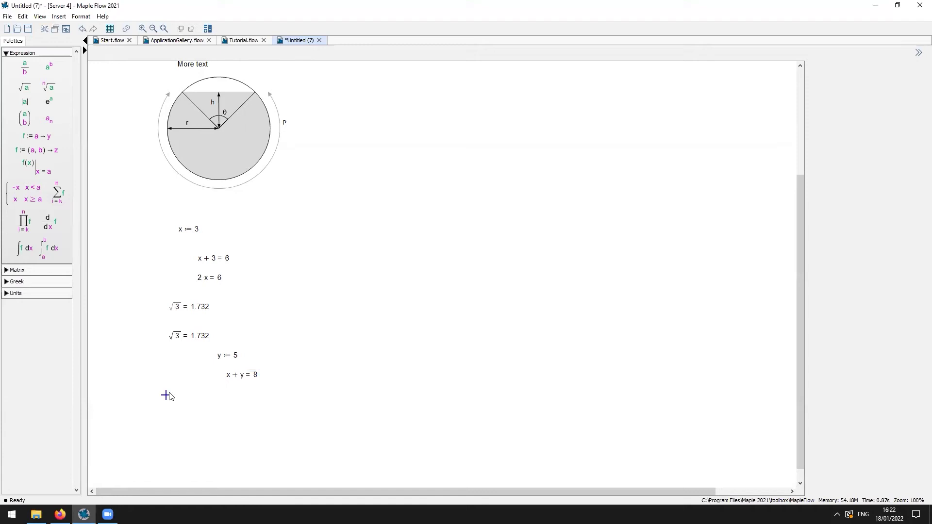
- Evaluate sin(30) in the empty space below and to the left of the x + y calculation
scroll(170, 396, down, 1)
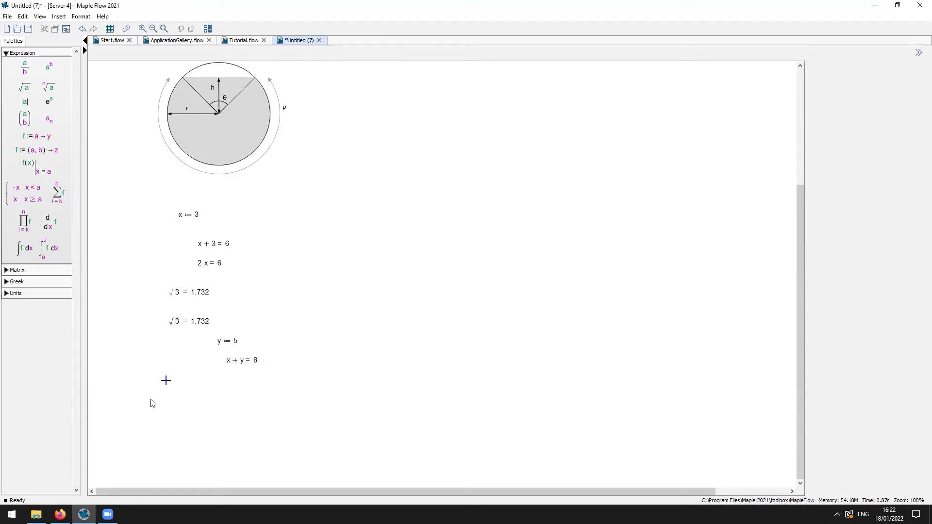
click(135, 392)
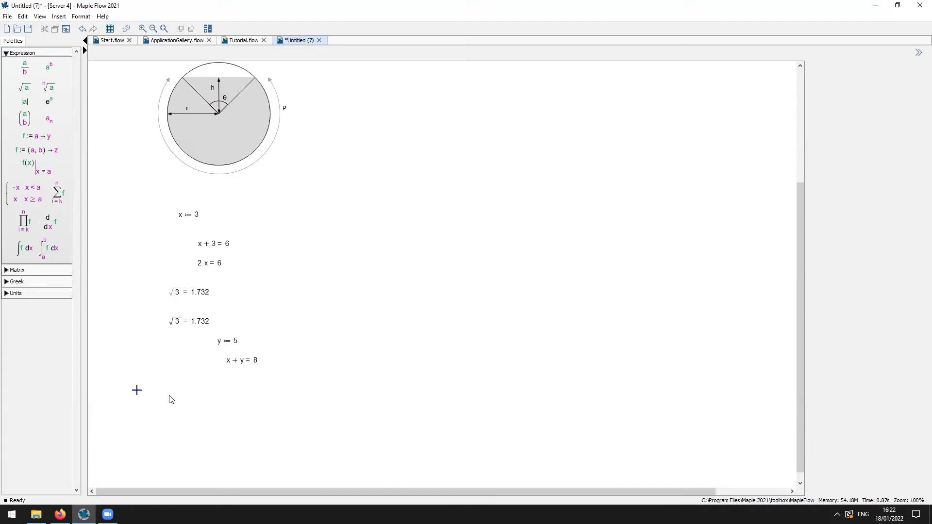
text(sin)
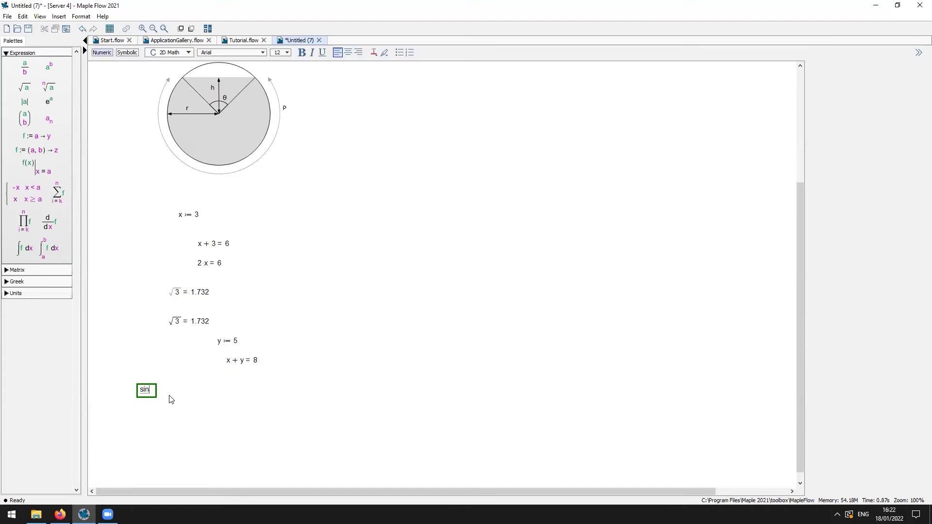
text(()
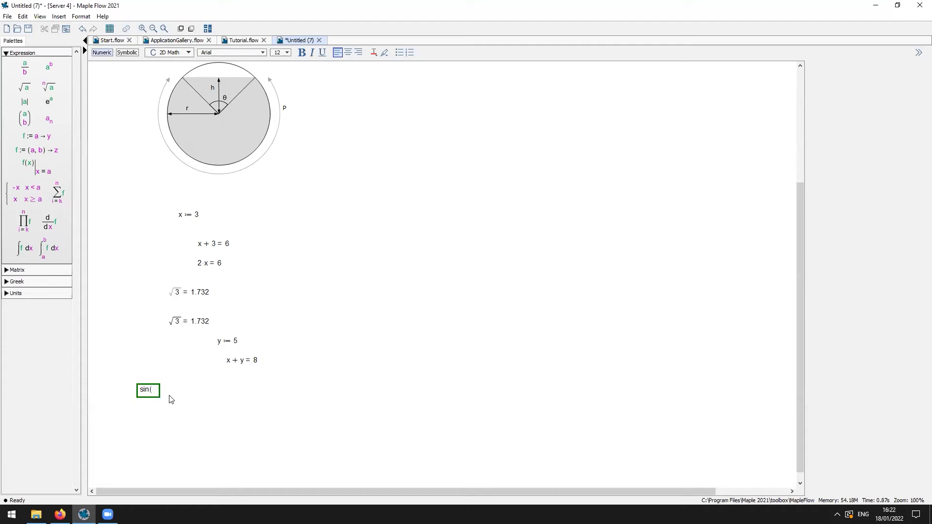
text(30) =)
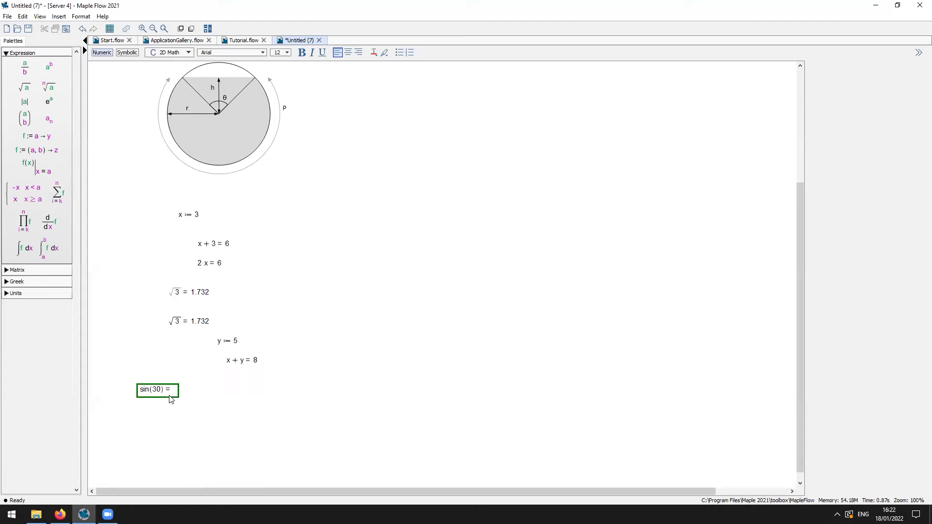
key(Return)
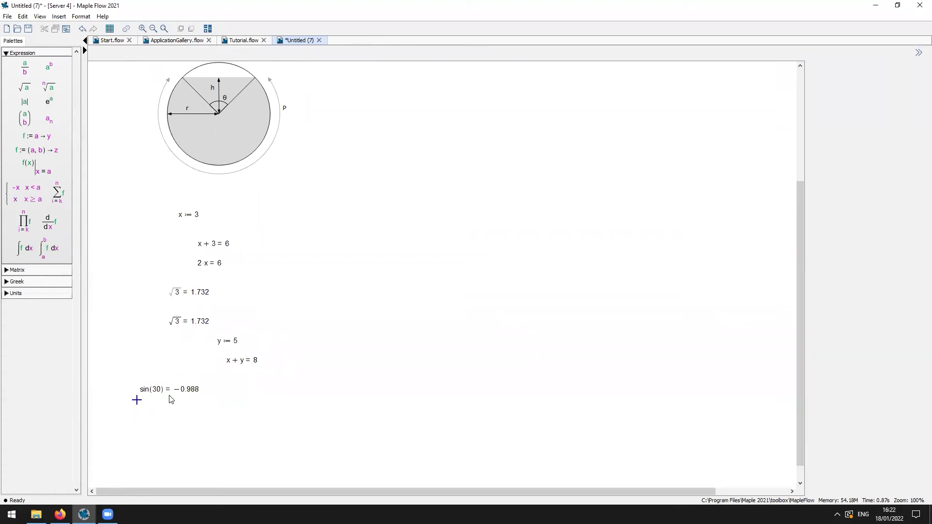
- Solve z + log(z) = 3 numerically for z with fsolve in the empty space below the sin(30) calculation
key(Return)
key(Return)
scroll(171, 399, down, 1)
click(173, 404)
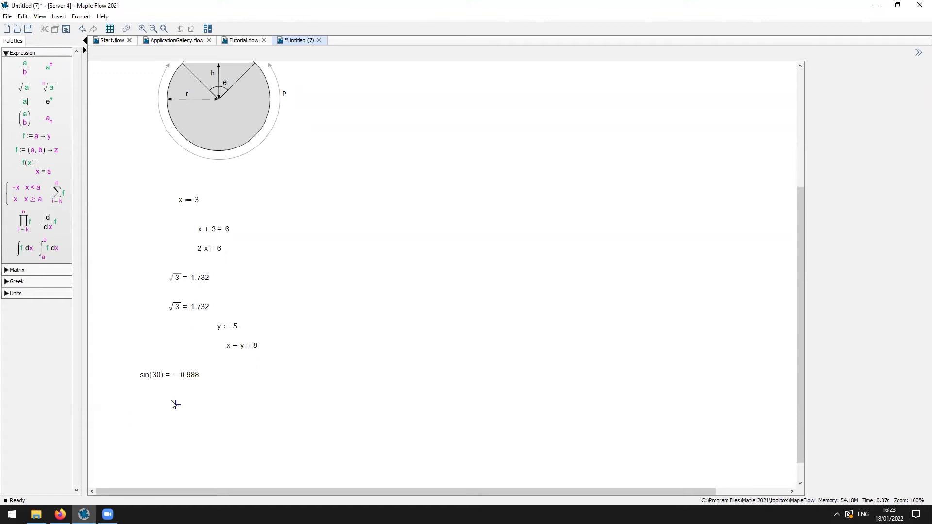
click(304, 325)
click(146, 415)
text(fsolve()
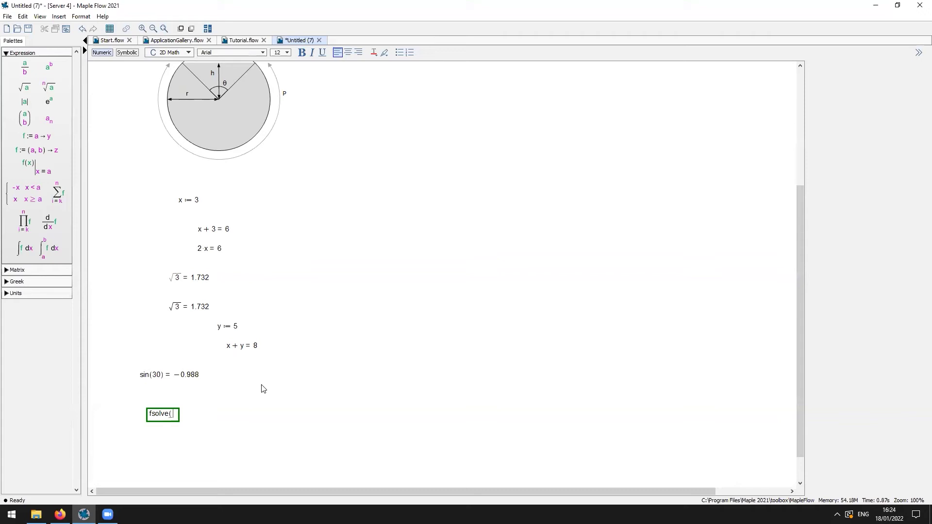
text(z + log(z) = 3, z) =)
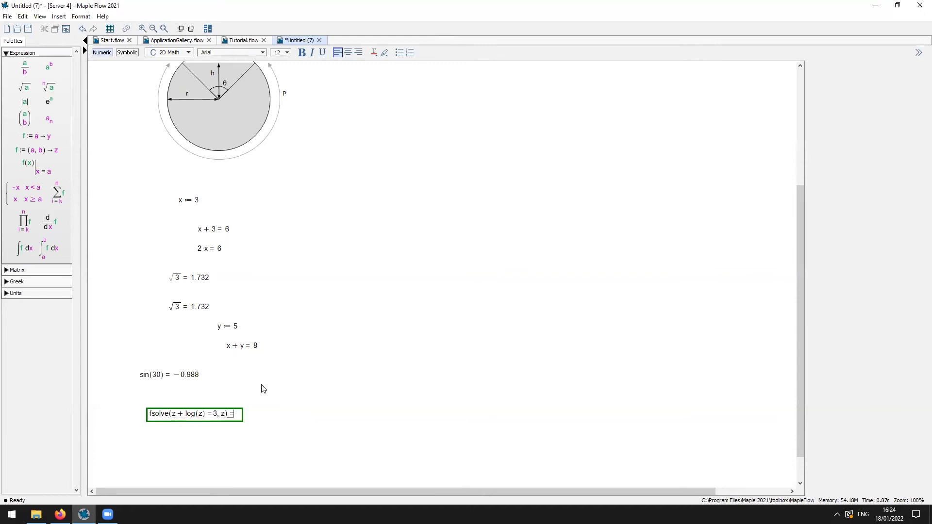
key(Return)
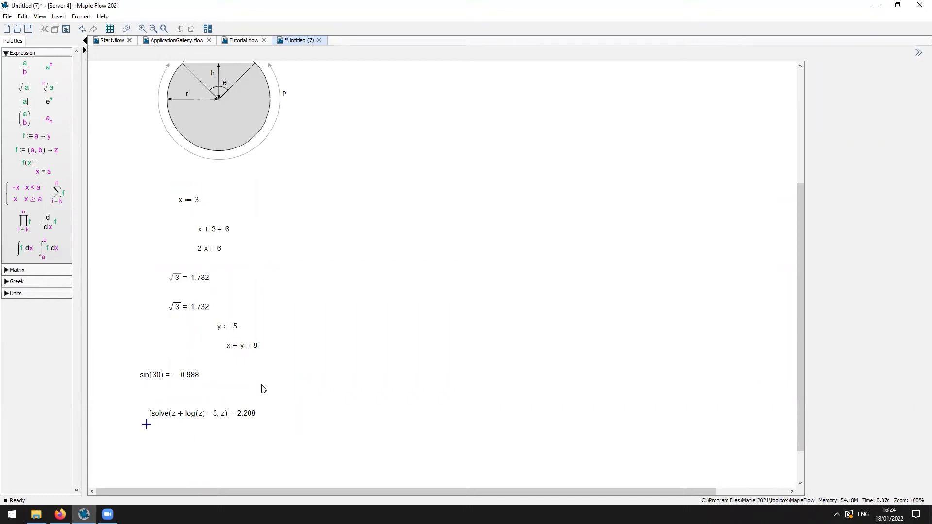
- Move the fsolve calculation up and left so that it sits directly beneath sin(30)
key(Right)
key(Up)
key(ctrl+space)
key(Up)
key(Up)
key(Left)
key(Escape)
key(Down)
key(Down)
key(Down)
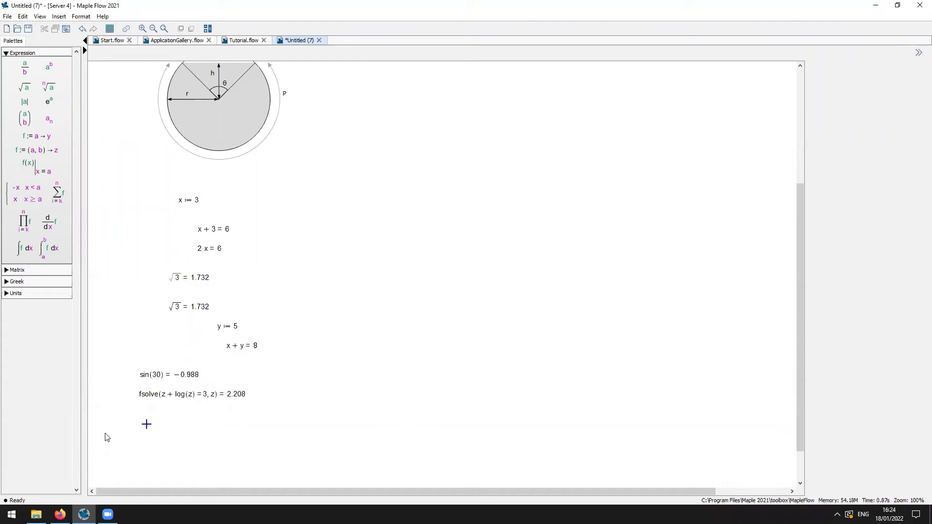
- Evaluate ThermophysicalData:-Property(density, water, temperature = 300 K, pressure = 1 atm), with K and atm as units, below the fsolve calculation
click(124, 425)
text(Therm)
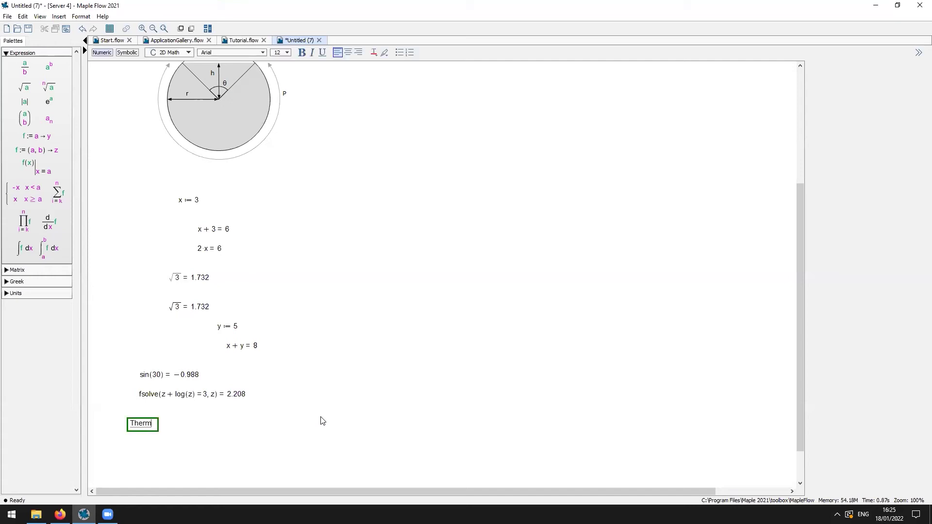
text(ophysicalData:-P)
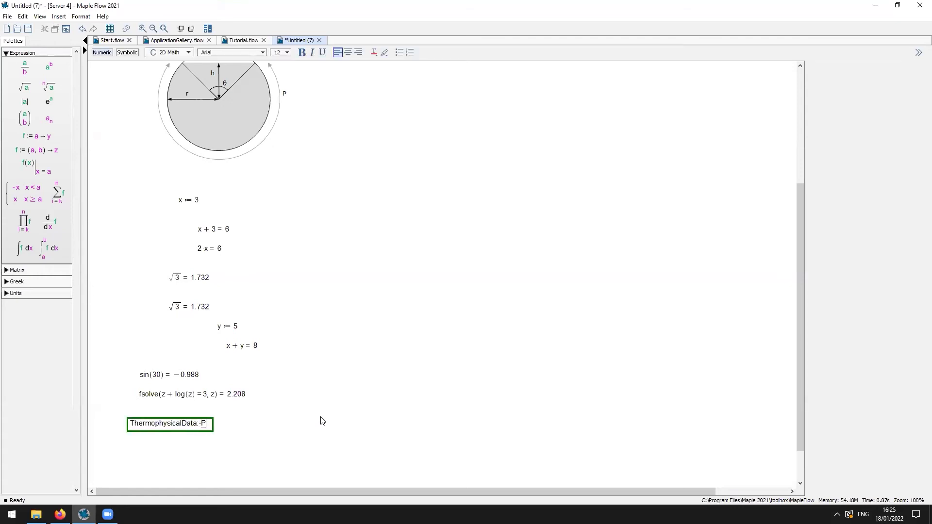
text(roperty(density,)
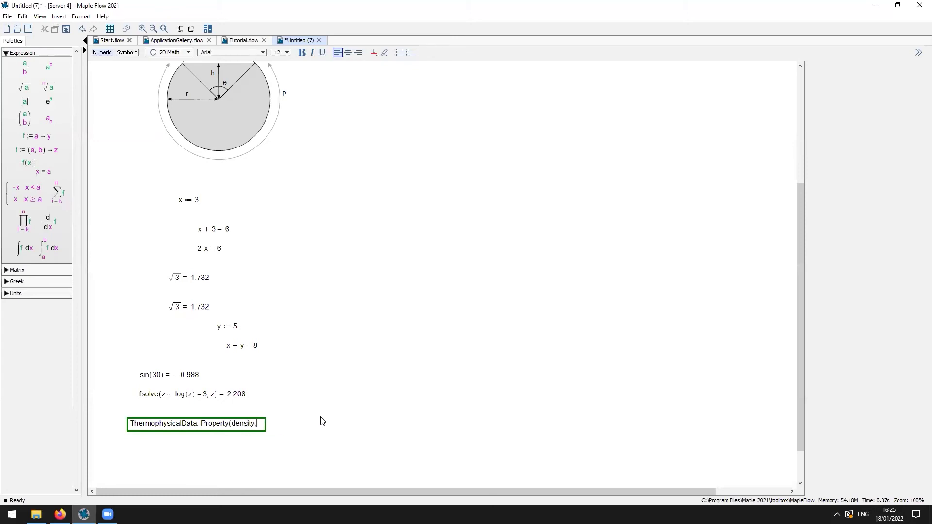
text( water, tempe)
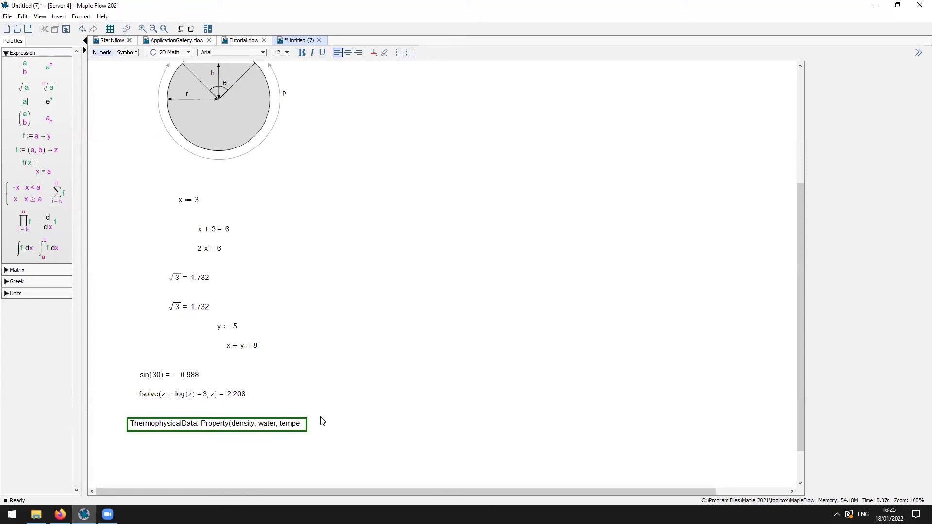
text(rature=300)
key(ctrl+shift+u)
text(K)
key(Right)
text(, pressure = 1)
key(ctrl+shift+u)
text(atm)
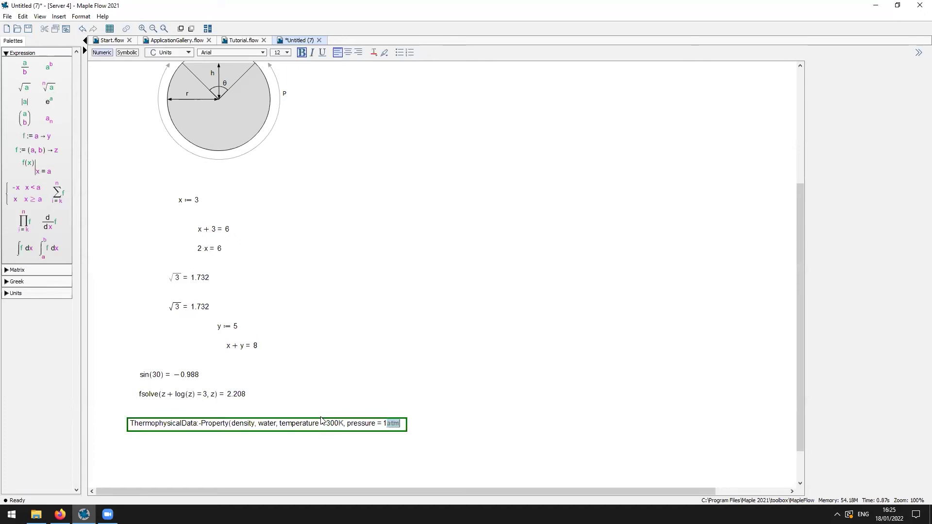
key(Right)
text()=)
key(Return)
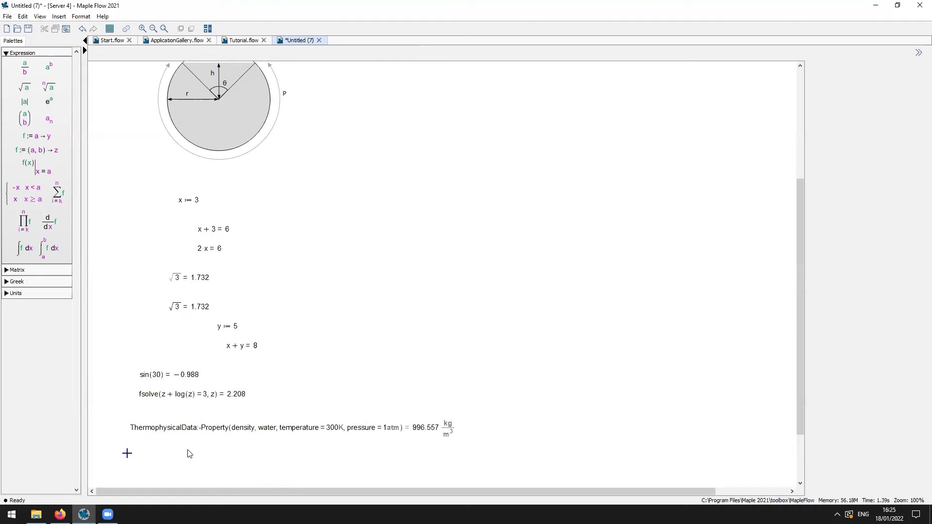
- Collapse the expression templates and show the available units for the mass dimension
scroll(189, 454, down, 3)
scroll(187, 454, down, 2)
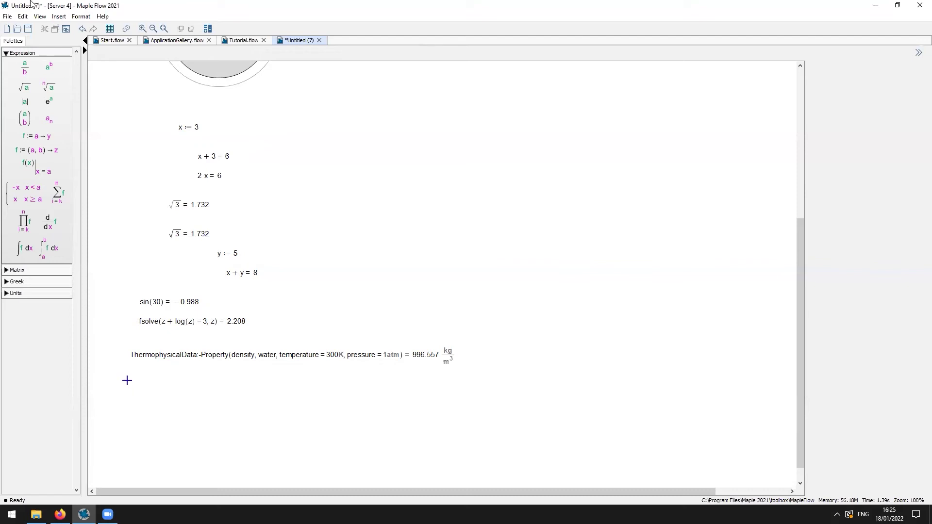
click(22, 53)
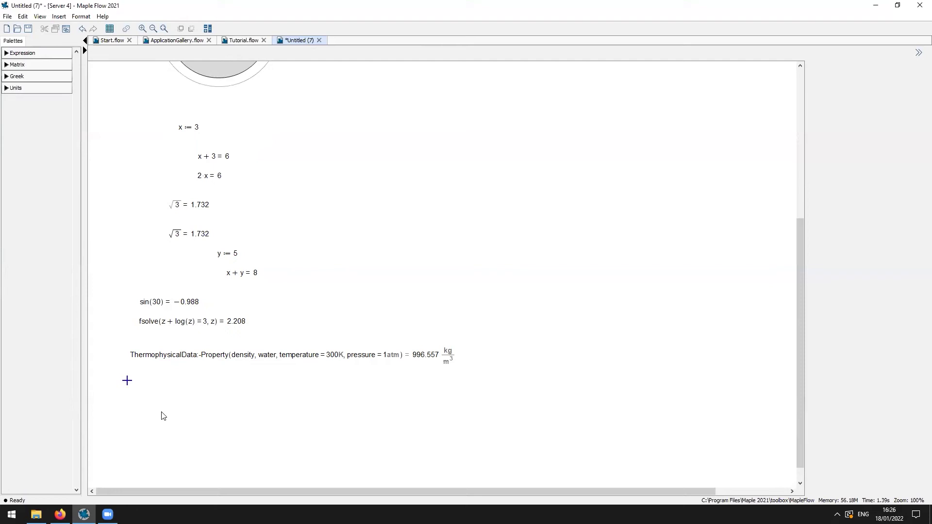
click(18, 89)
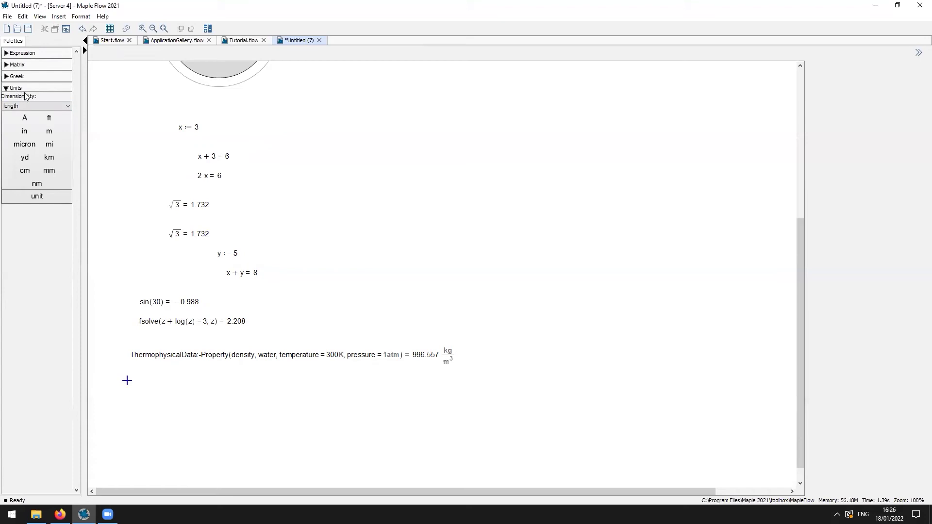
click(49, 105)
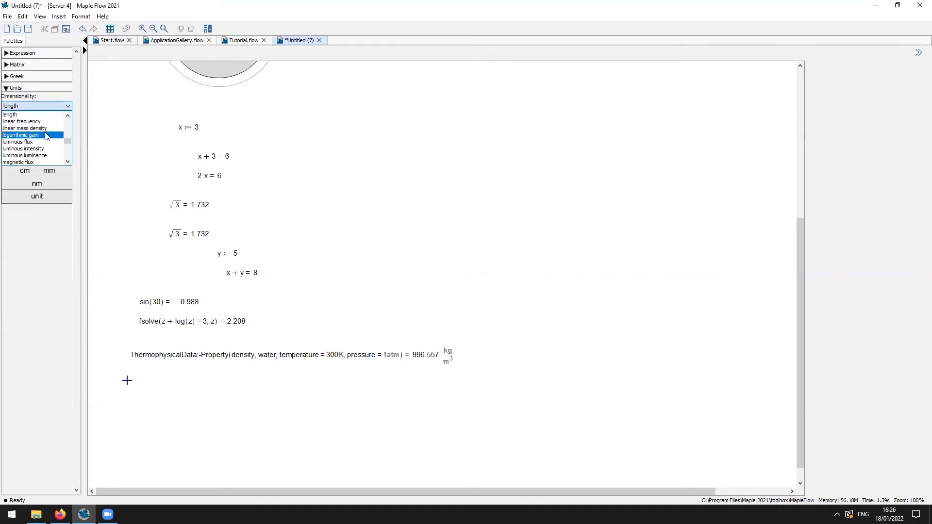
scroll(47, 144, down, 4)
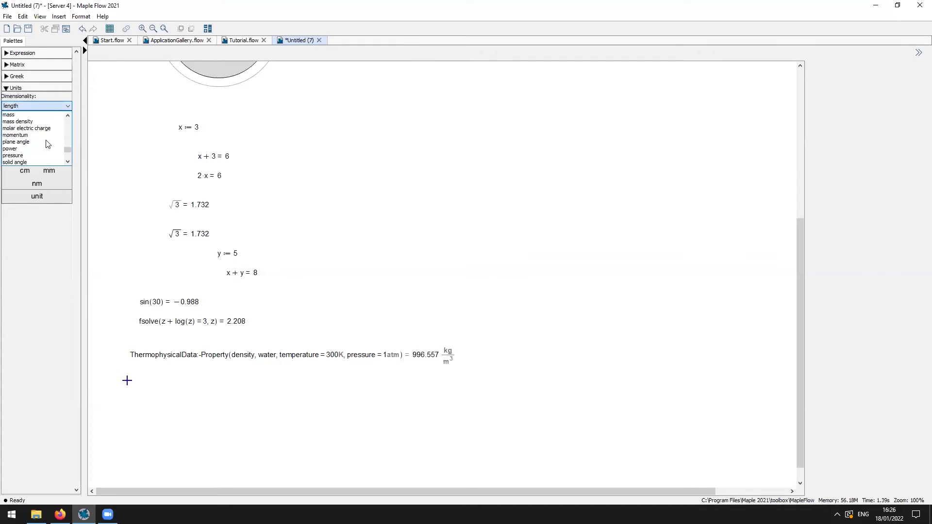
click(38, 117)
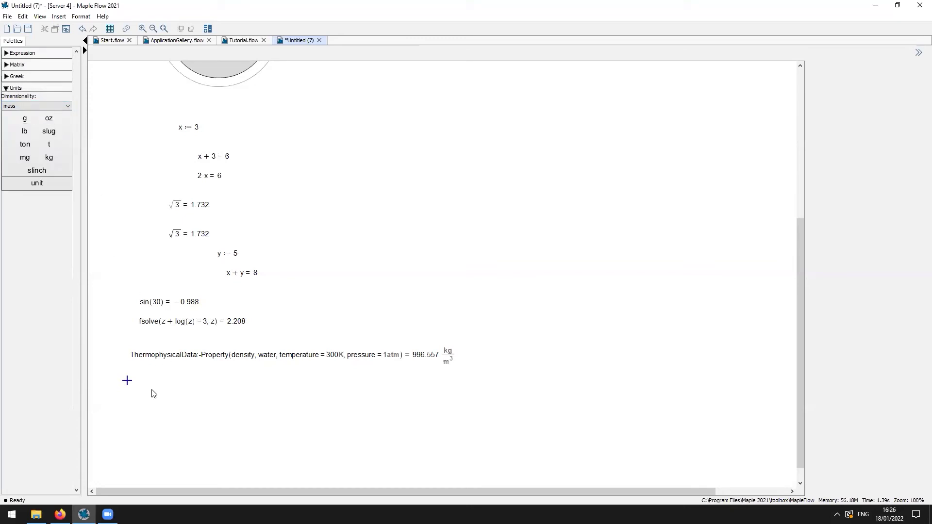
- Assign m1 := 3.4 kg below the ThermophysicalData calculation, inserting kg from the listed mass units
text(m)
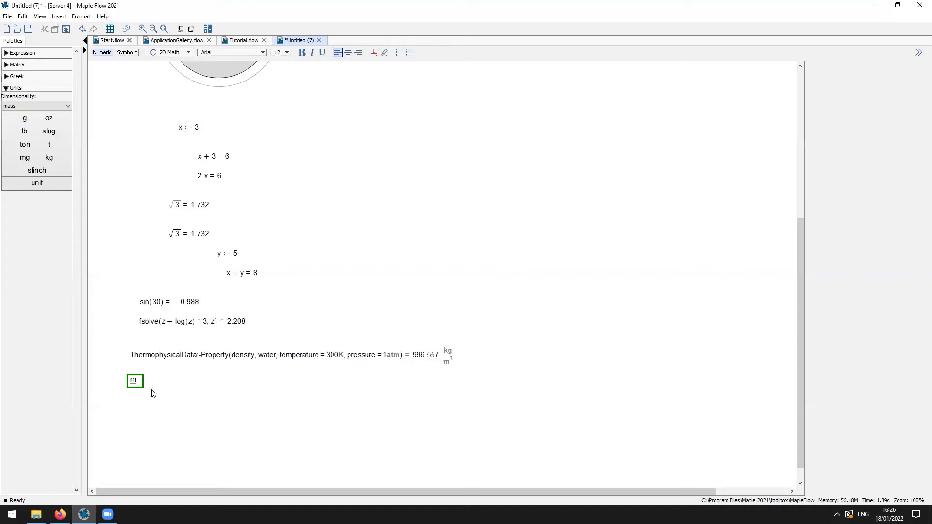
text(1:=3.4)
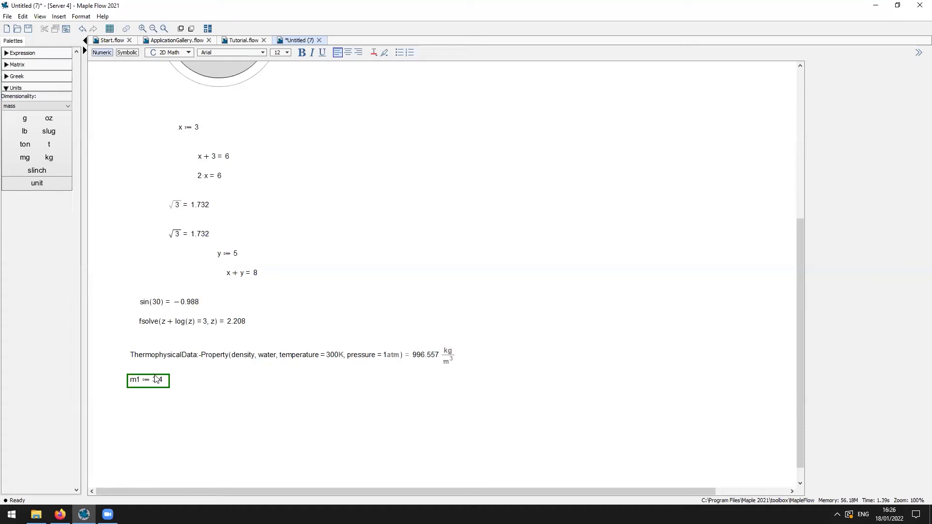
click(43, 158)
key(Left)
key(Left)
key(Right)
key(Right)
key(Right)
key(Right)
key(Right)
key(Right)
key(Right)
key(Right)
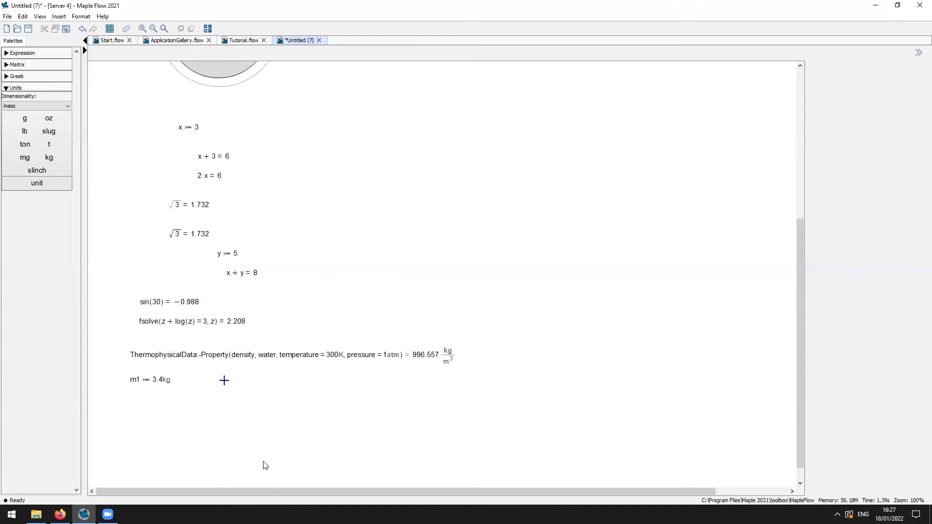
- Assign m2 := 4.5 Unit(g) on the same line as m1, to its right, using the Unit function
text(m2:=)
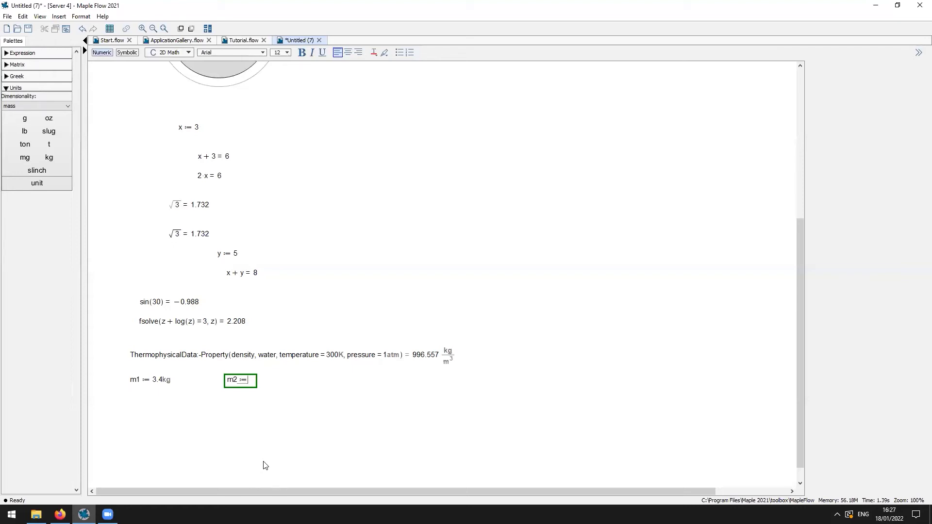
text(4.5)
text(Unit()
text(g))
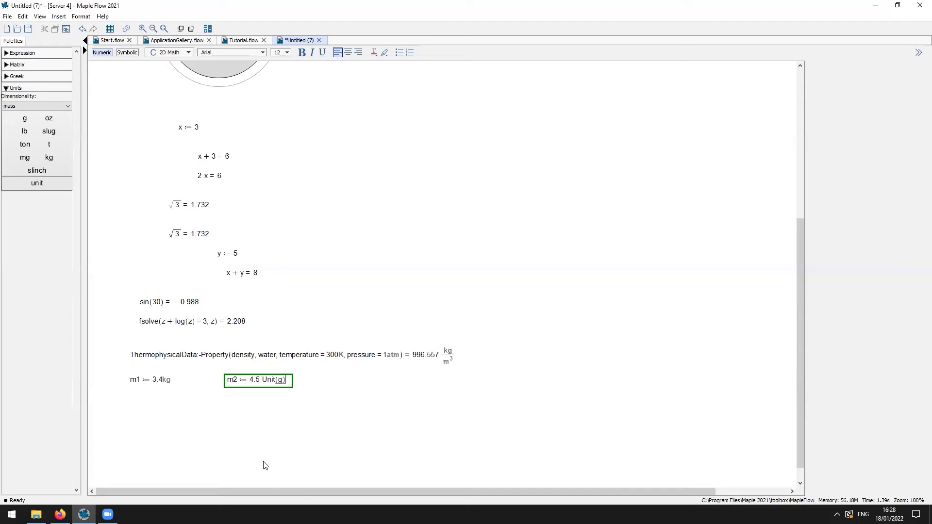
key(Return)
- Assign m3 := 6 lb on the same line to the right of m2, entering lb as a unit
key(Down)
key(Right)
key(Right)
key(Right)
key(Right)
key(Right)
key(Right)
key(Right)
key(Right)
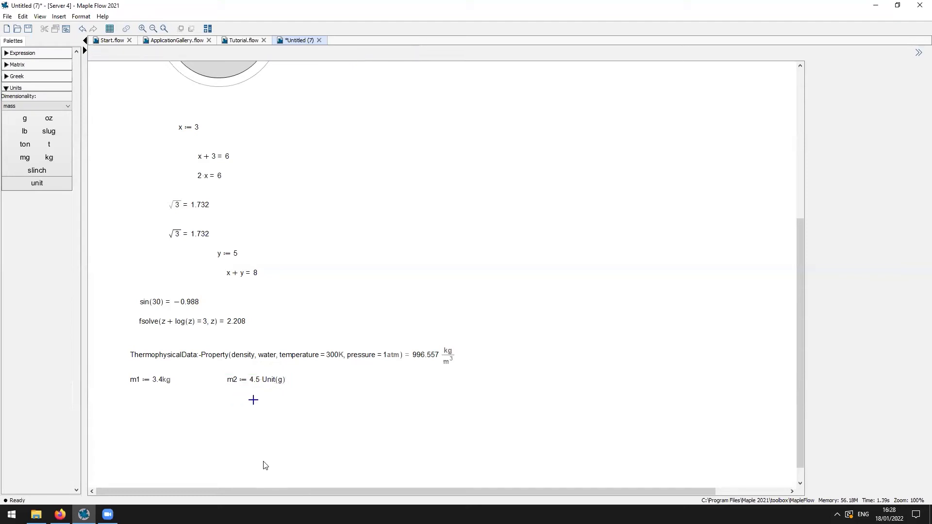
key(Up)
key(Up)
key(Up)
key(Down)
key(Right)
text(m3:=)
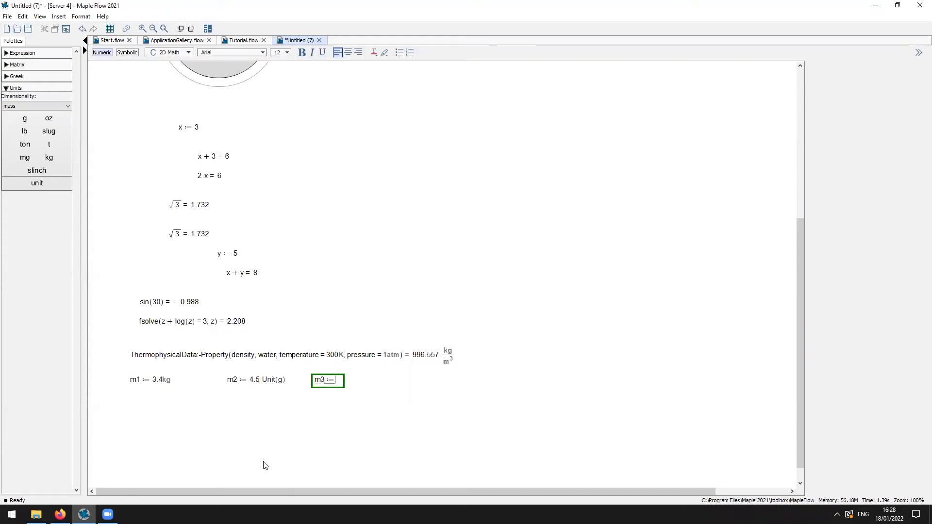
text(6)
key(Escape)
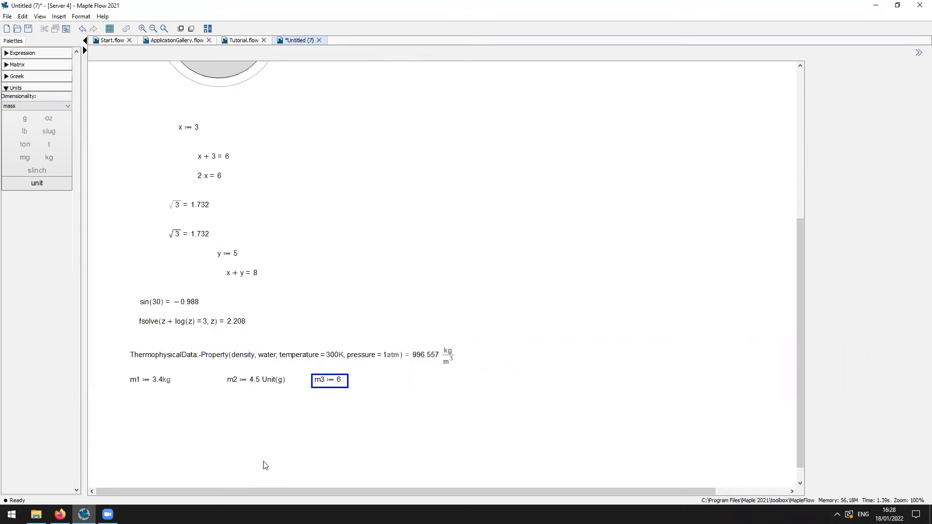
key(ctrl+shift+u)
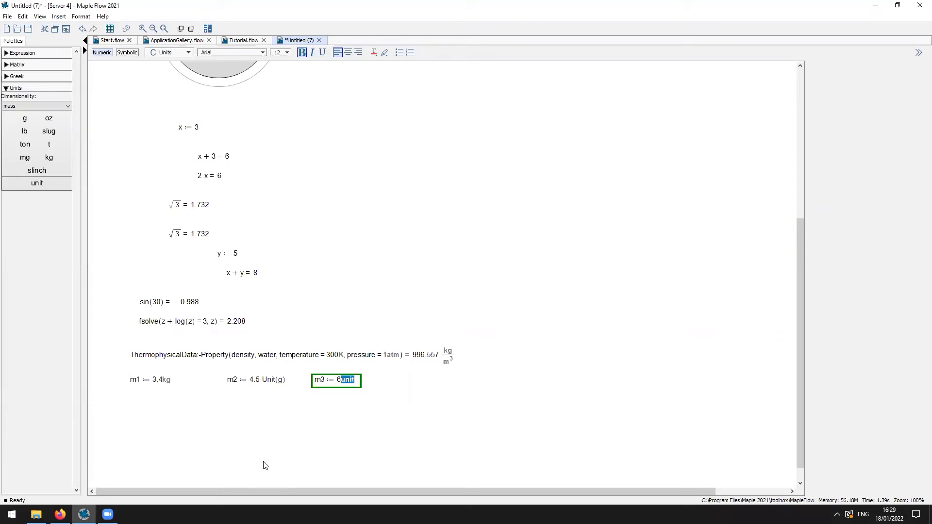
text(lb)
- Evaluate m1 + m2 + m3 in the empty space centred below the three mass assignments
key(Down)
key(Down)
key(Down)
key(Down)
key(Left)
key(Left)
key(Left)
key(Left)
key(Left)
key(Left)
key(Left)
text(m1 )
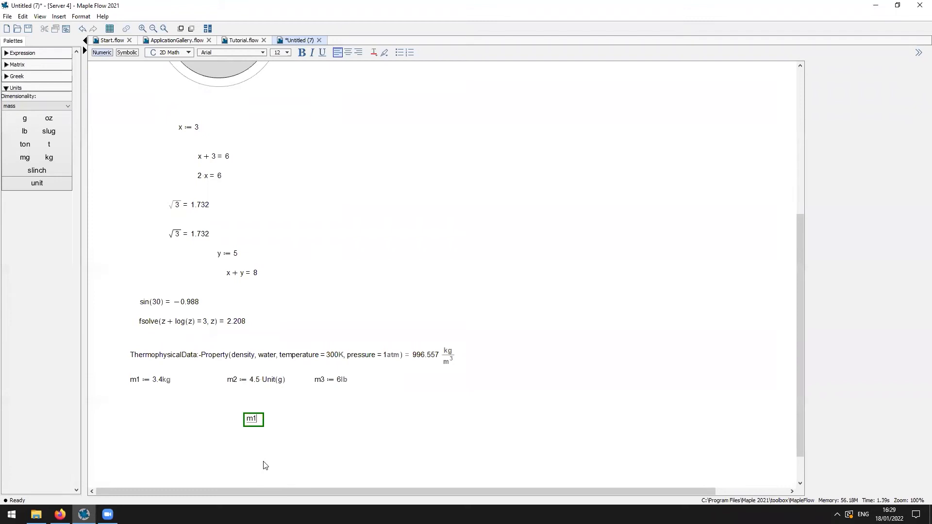
text(+ m2 + m3 =)
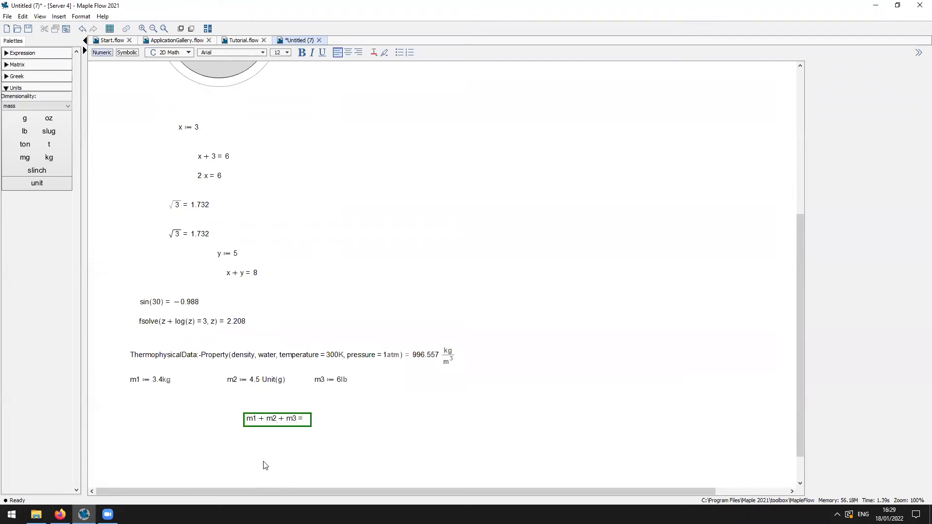
key(Return)
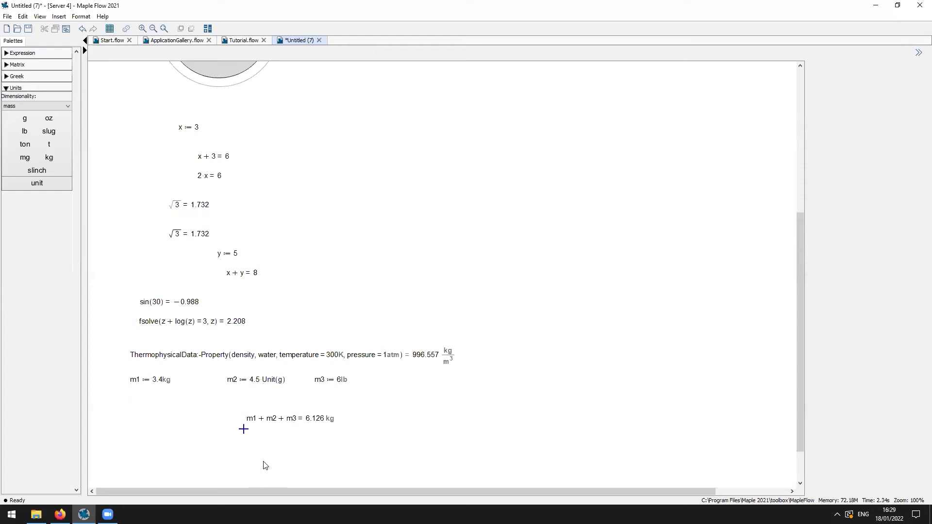
- Convert the output units of the m1 + m2 + m3 result to mg
click(330, 419)
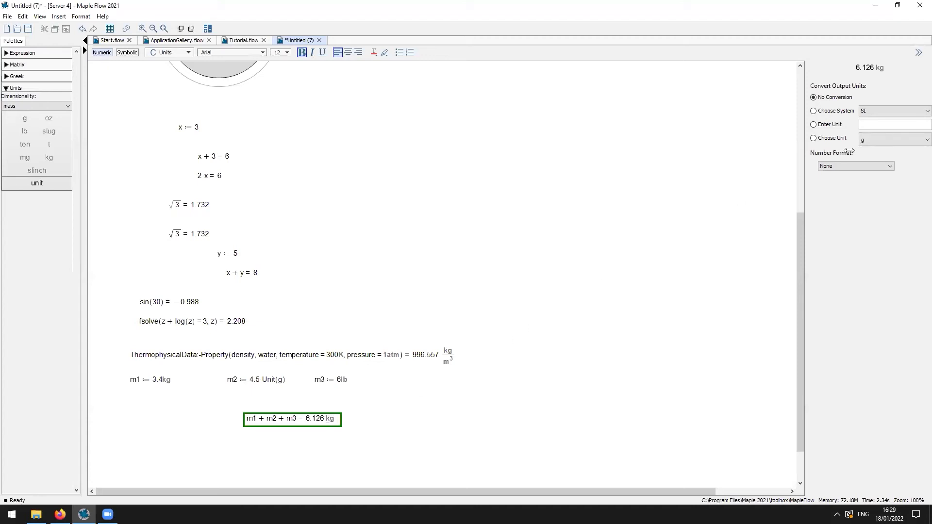
click(899, 140)
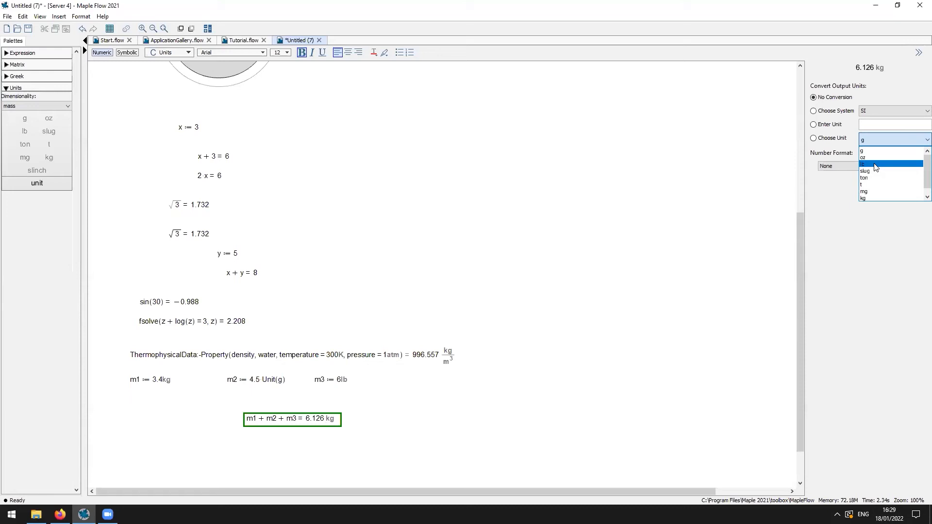
click(879, 192)
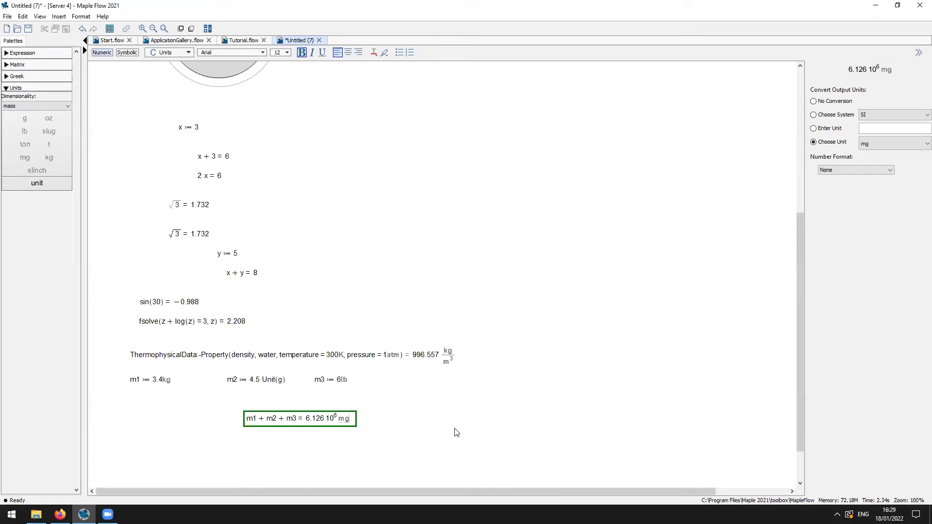
click(351, 432)
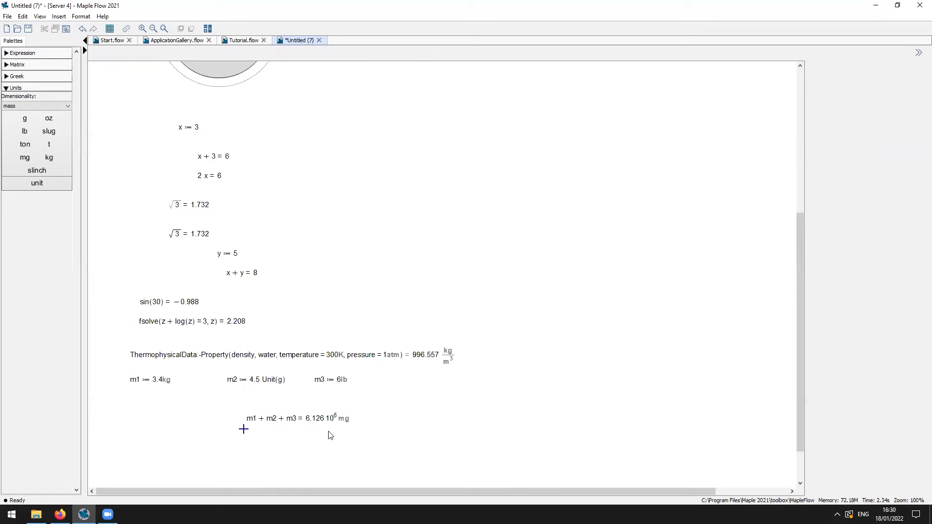
click(198, 450)
scroll(197, 434, down, 2)
scroll(197, 434, down, 1)
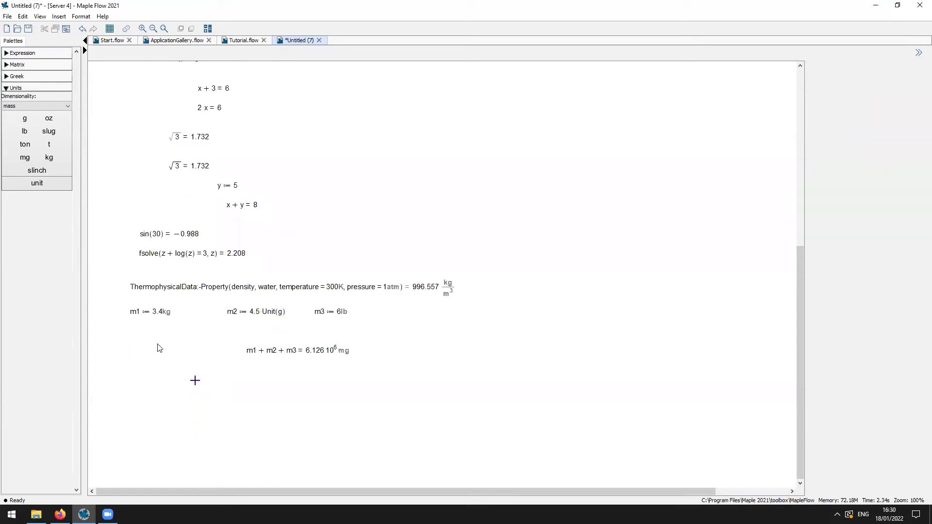
click(148, 371)
- Open the Basic Math Concepts lesson in the Tutorial, reached from the Start document
click(108, 42)
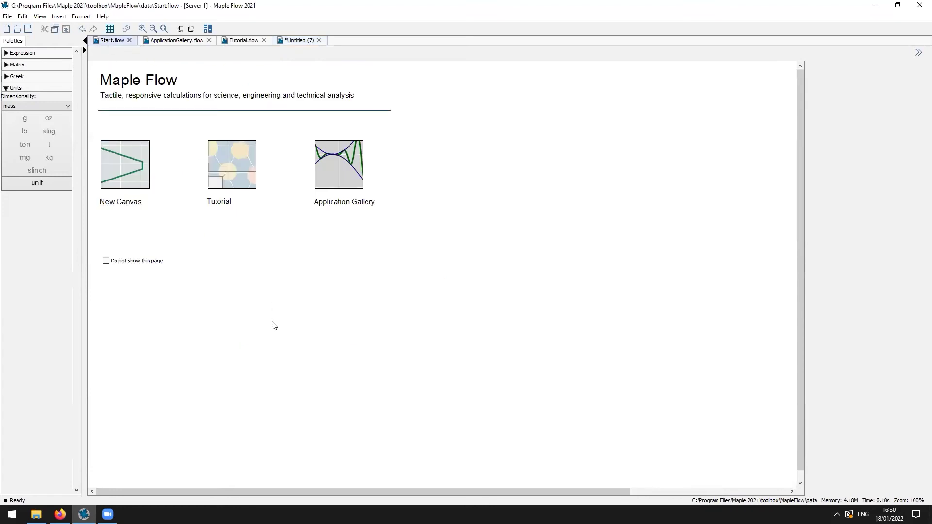
click(240, 170)
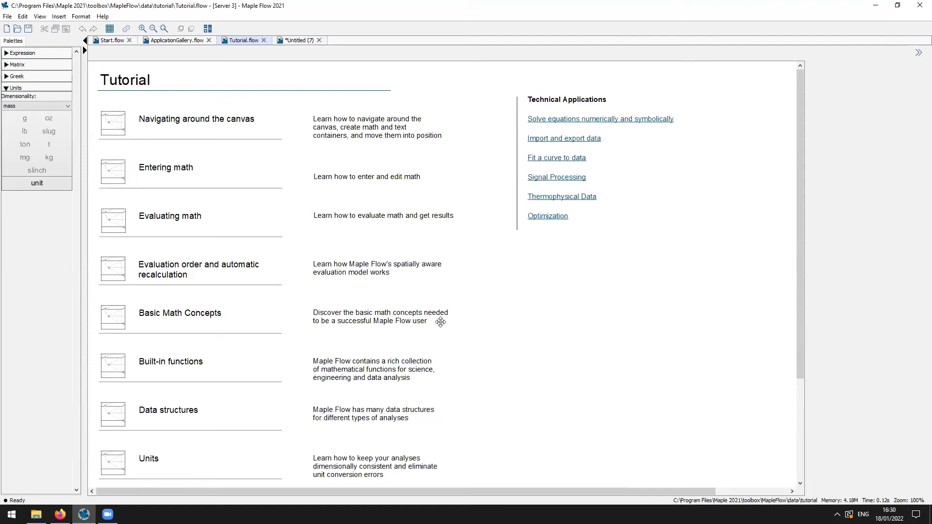
click(111, 320)
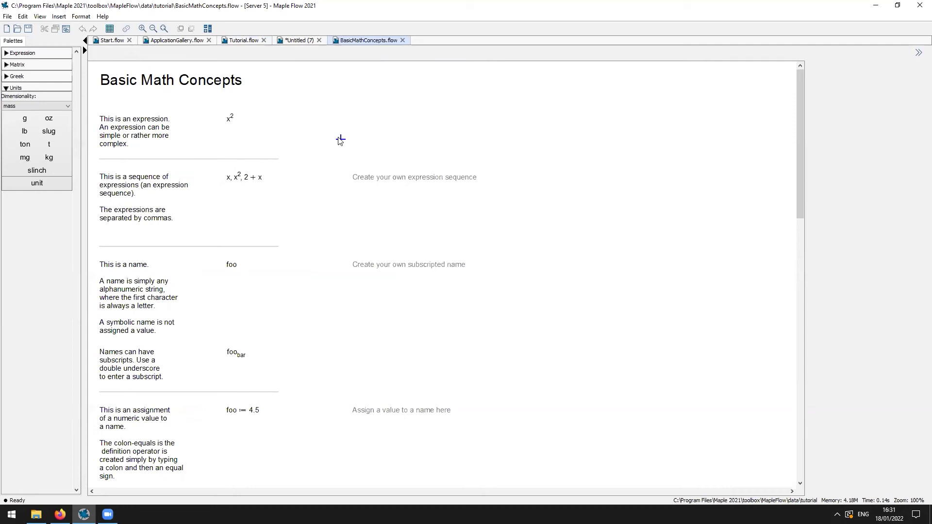
- Enter the expressions 2x and y^2 side by side in the empty space to the right of the x² example
key(Right)
key(Right)
key(Up)
key(Up)
key(Right)
key(Left)
key(Down)
text(2x)
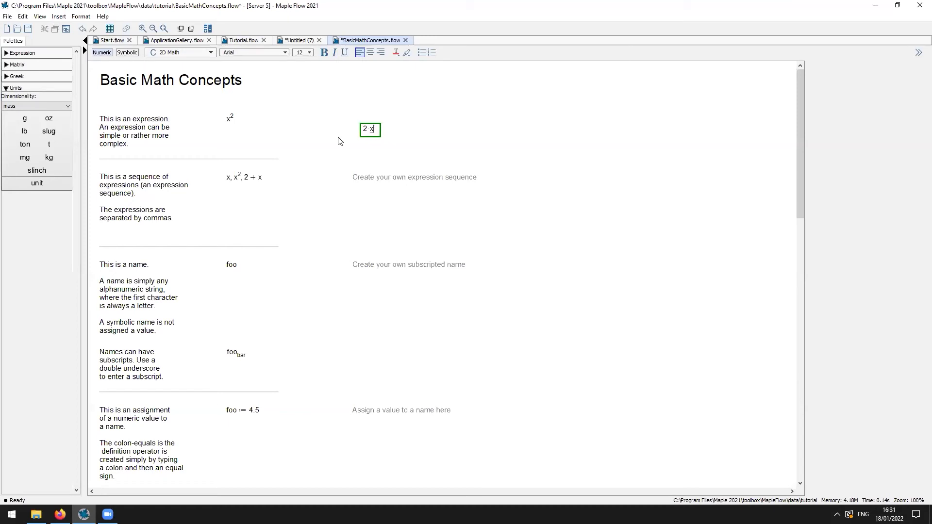
key(Right)
key(Right)
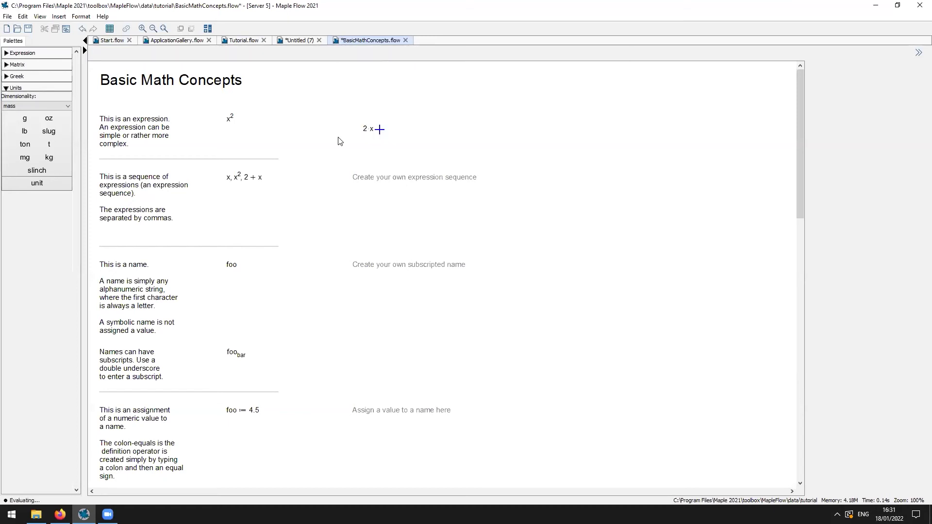
text(y^2)
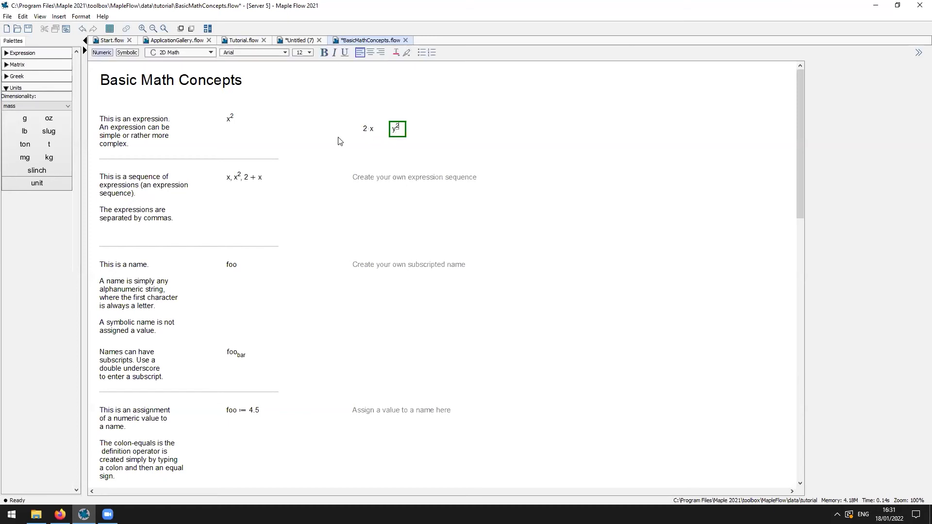
- Enter the expression x + 1/(y + √3 sin(x)) beside the y² expression, keeping the y + √3 sin(x) part in the denominator
key(Right)
key(Right)
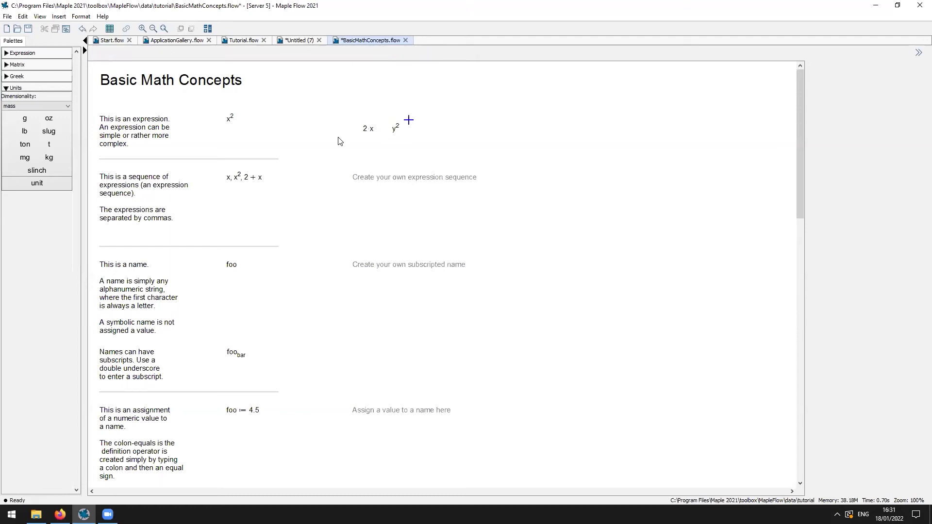
key(Right)
text(x+1)
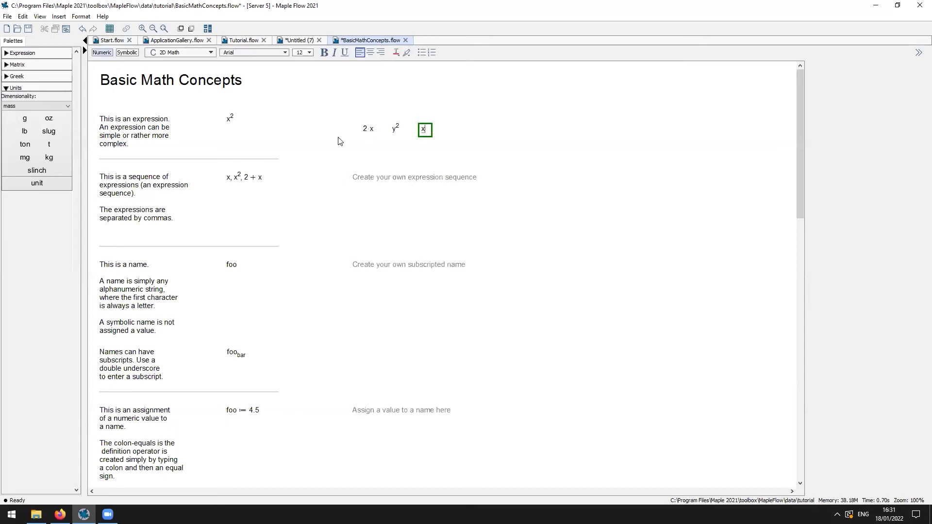
key(slash)
text(y+sqrt)
key(ctrl+space)
key(Return)
text(3)
key(Right)
text(sin(x))
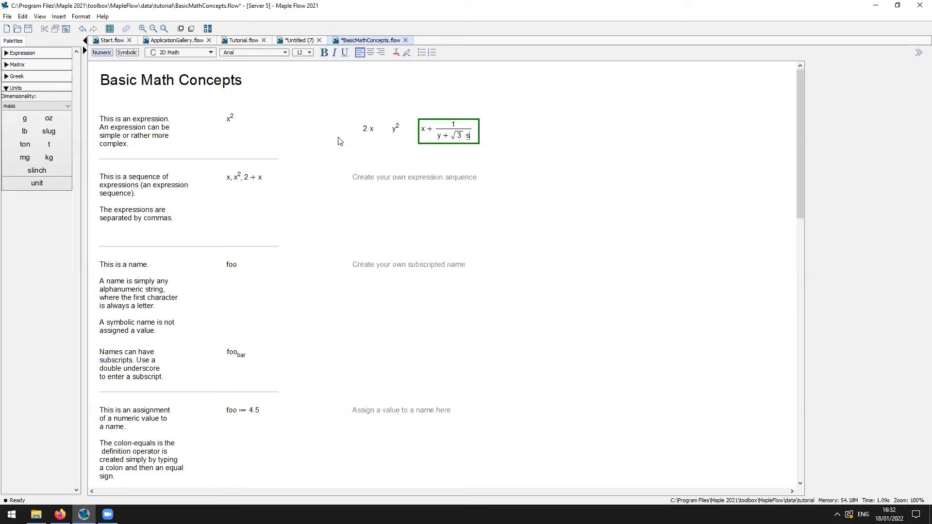
key(Escape)
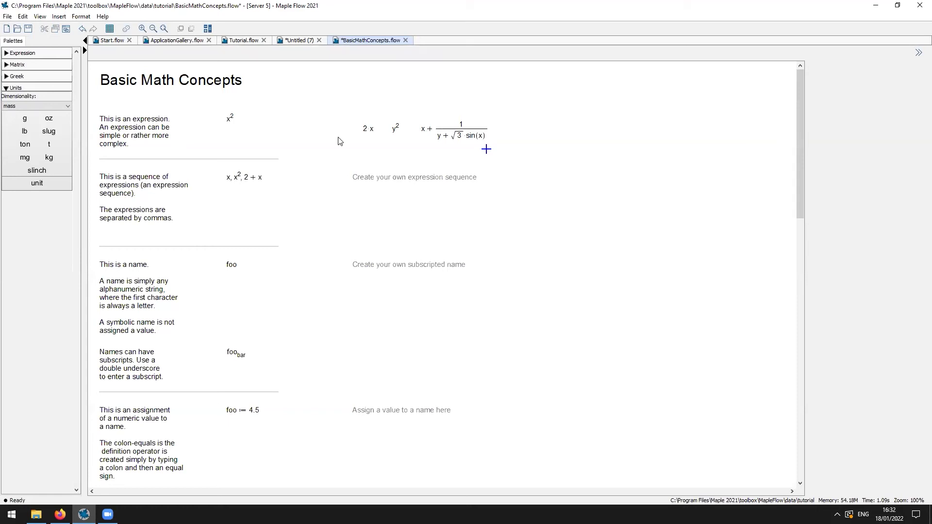
- Enter the expression sequence x^2, y, z + 1 below the "Create your own expression sequence" prompt
key(Down)
key(Down)
key(Down)
key(Down)
key(Down)
key(Left)
key(Left)
key(Left)
key(Left)
key(Left)
key(Left)
key(Left)
key(Left)
key(Left)
key(Left)
key(Left)
key(Left)
key(Left)
key(Left)
text(x^2)
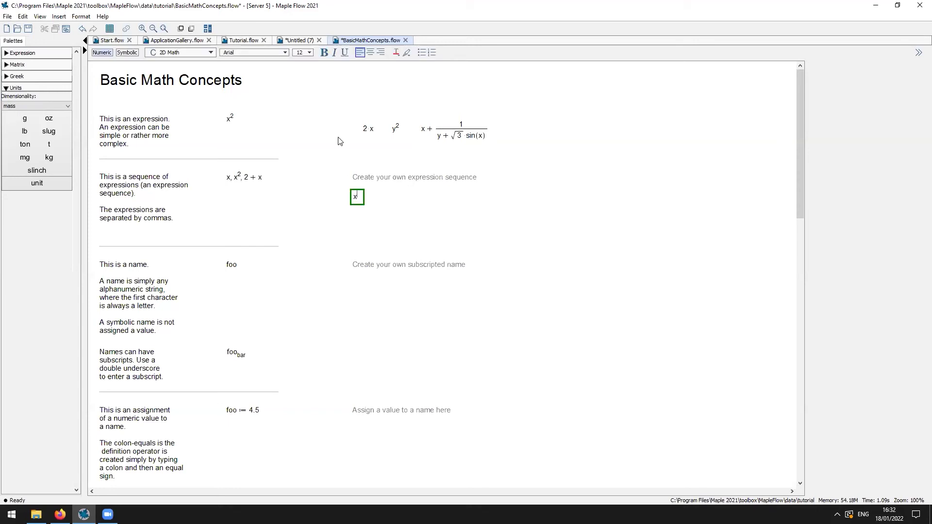
key(Right)
text(,)
text(y, z + 1)
key(Left)
key(Left)
key(Left)
key(Left)
key(Return)
- Assign 4.5 to the name foo in the empty space below the "Create your own subscripted name" prompt
key(Down)
key(Down)
key(Down)
key(Down)
key(Down)
key(Down)
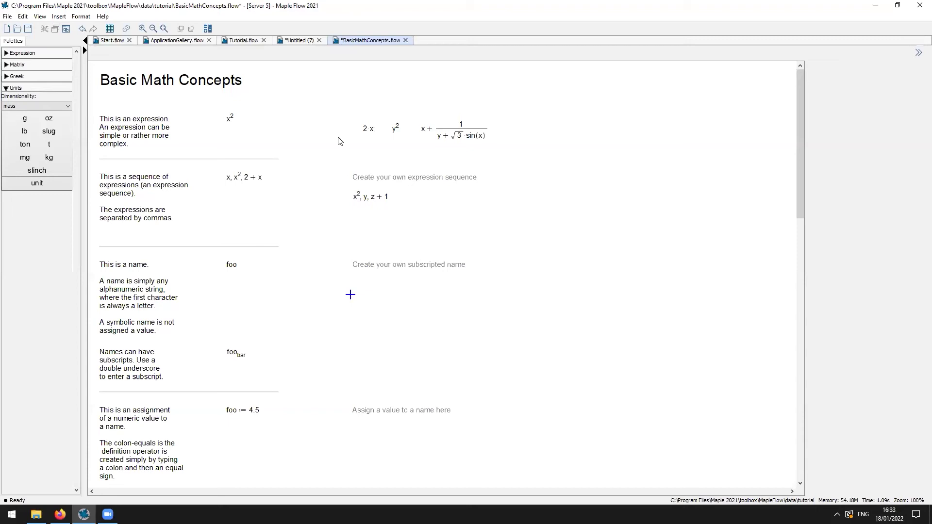
text(foo:=)
text(4.5)
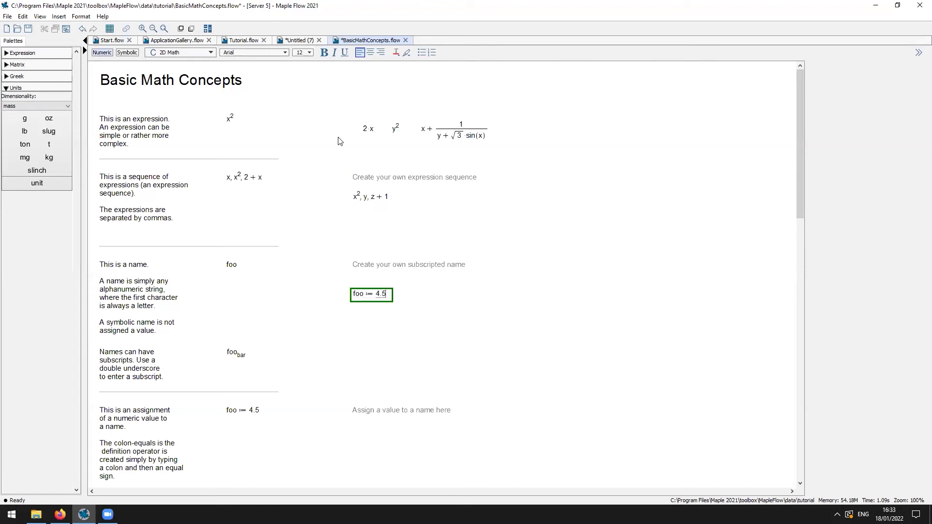
key(Return)
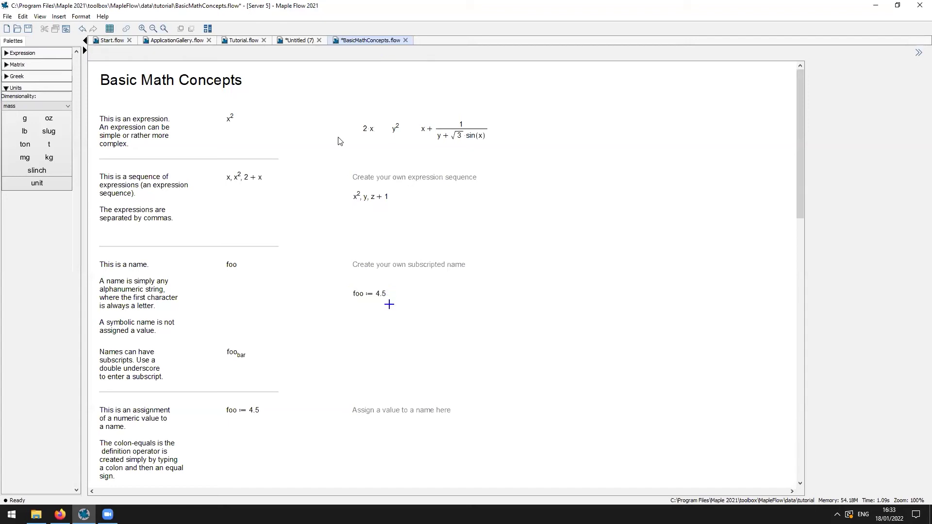
- Create the name apple with the subscript orange below the new foo assignment
key(Left)
click(358, 315)
click(353, 325)
text(apple)
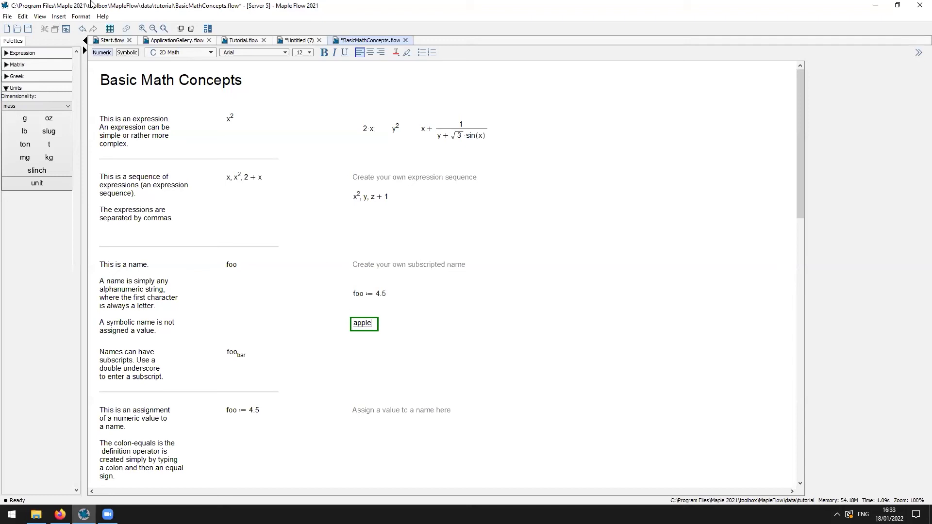
click(20, 54)
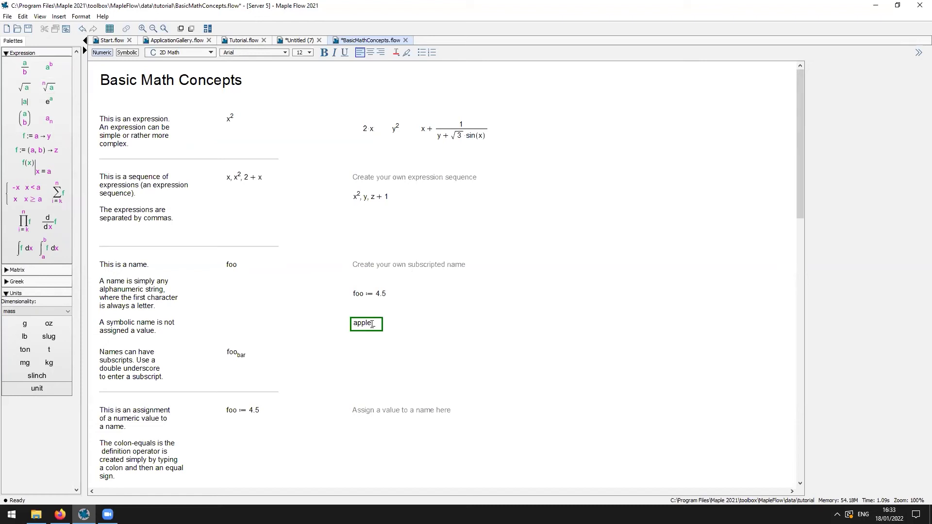
click(372, 325)
text(__orange)
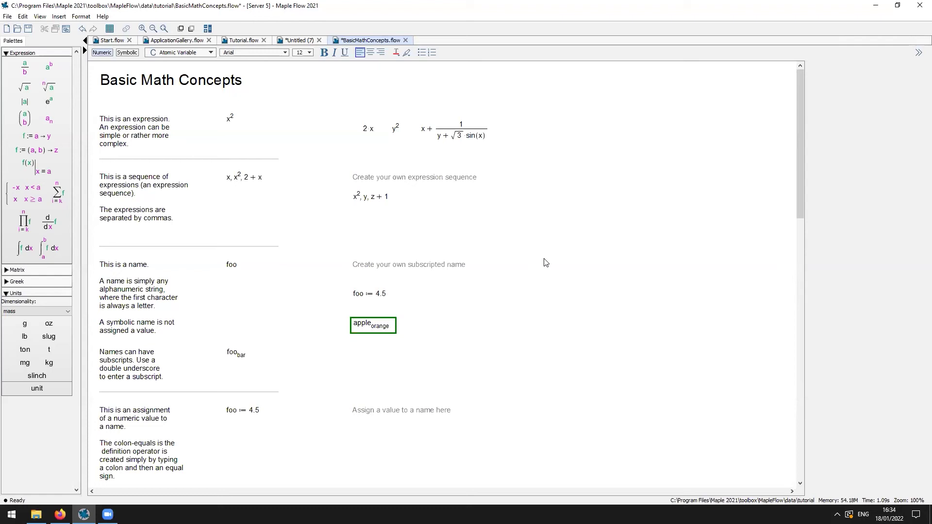
key(Return)
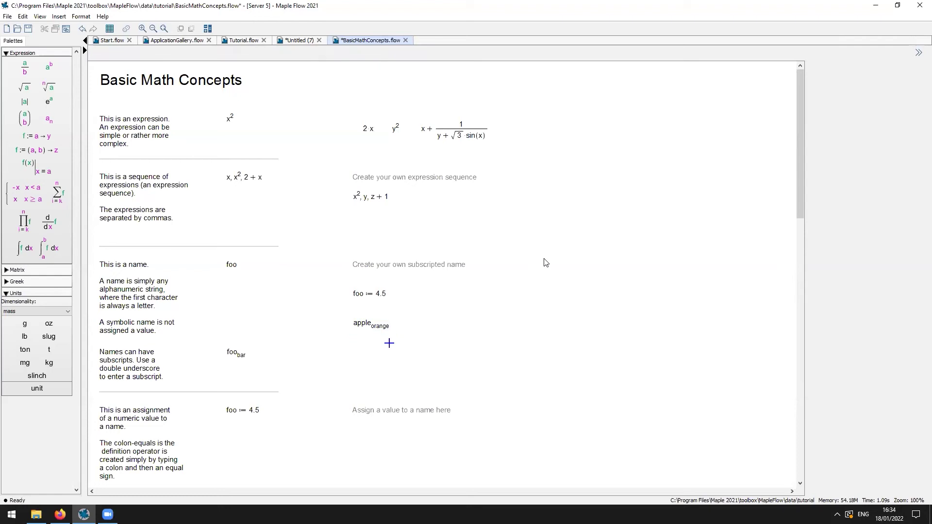
- Enter the equation x + y = z + 6 beside the lesson's bar equation example
scroll(354, 371, down, 2)
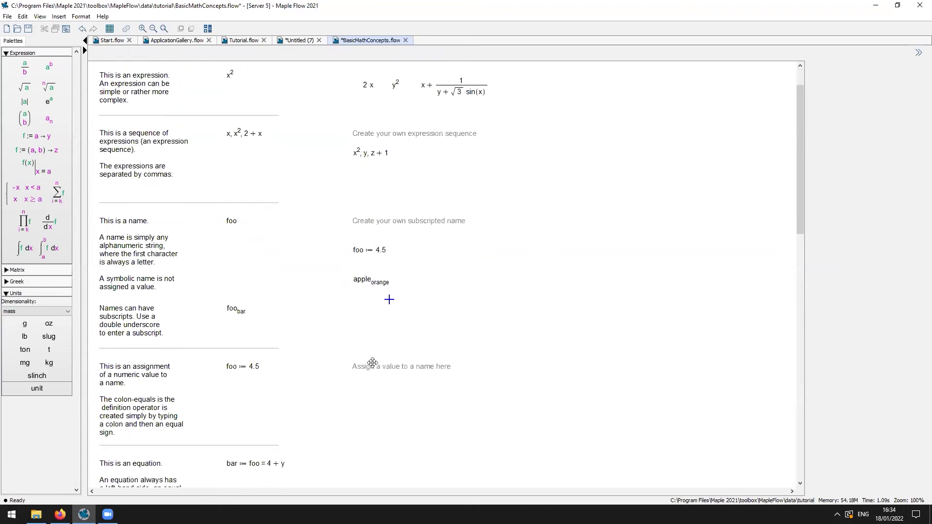
scroll(365, 395, down, 1)
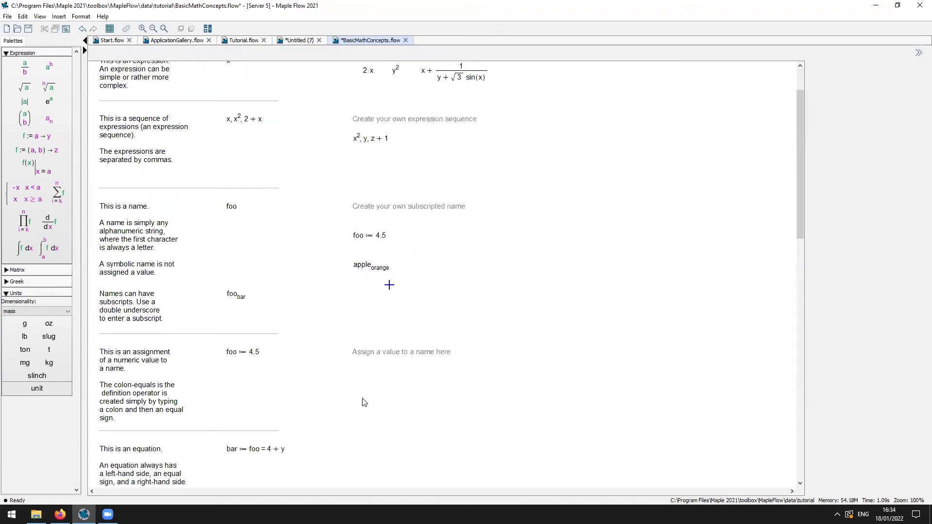
scroll(365, 398, down, 3)
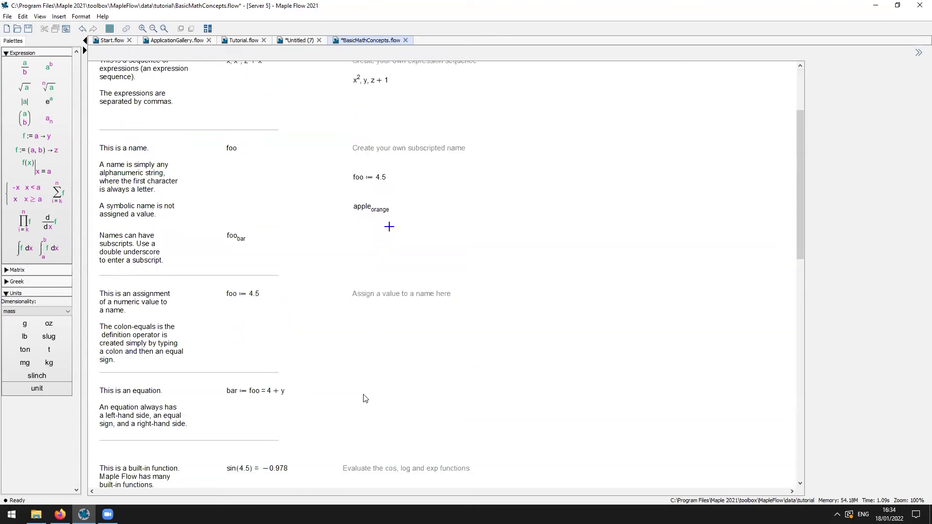
click(332, 387)
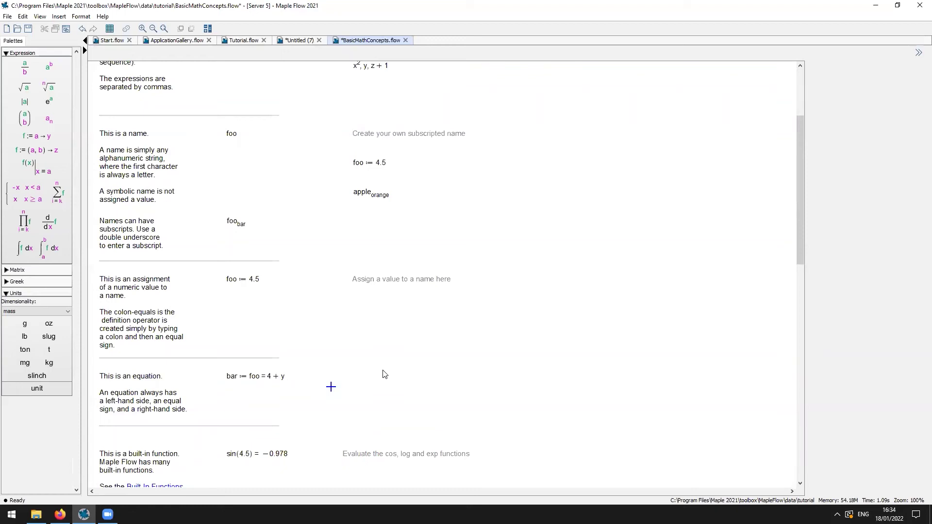
text(x+y=)
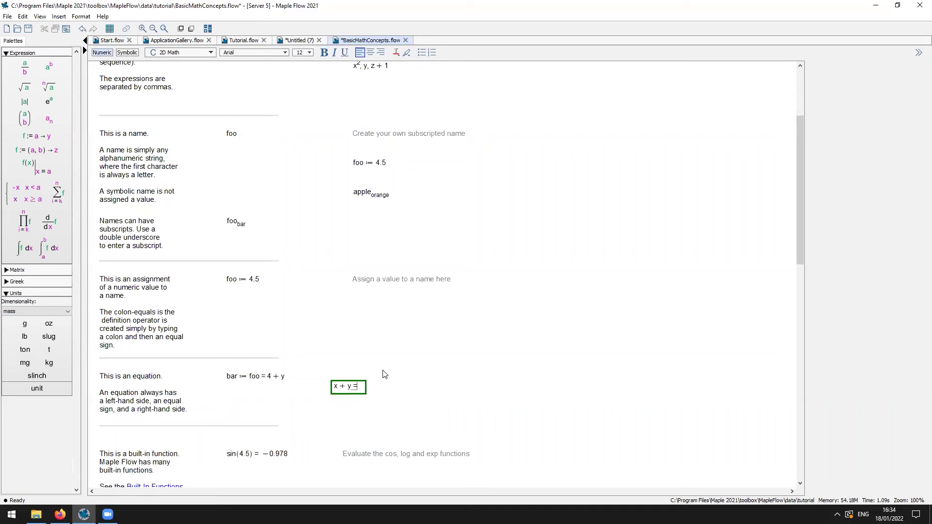
text(z + 6)
click(477, 416)
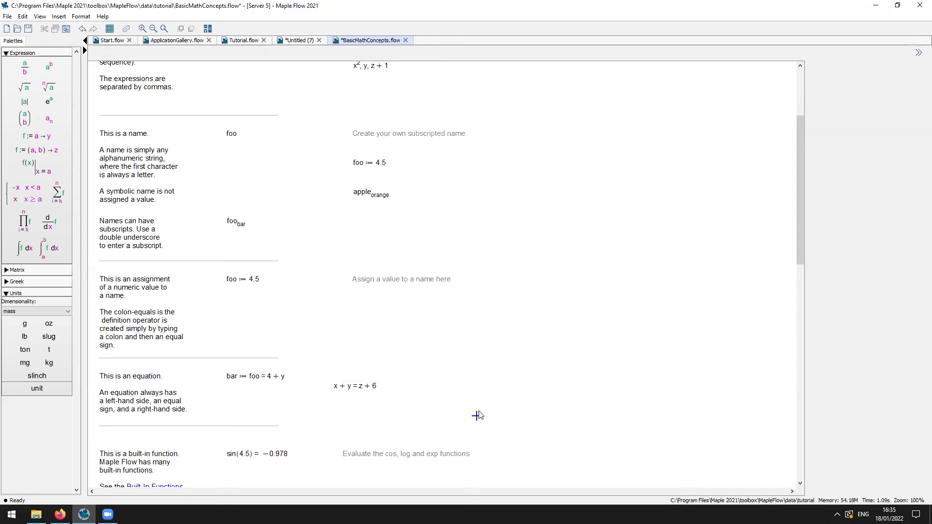
- Define the function f := y→y^2 + 4 below the "Create and evaluate your own function" prompt
scroll(480, 415, down, 2)
scroll(480, 415, down, 2)
scroll(480, 415, down, 5)
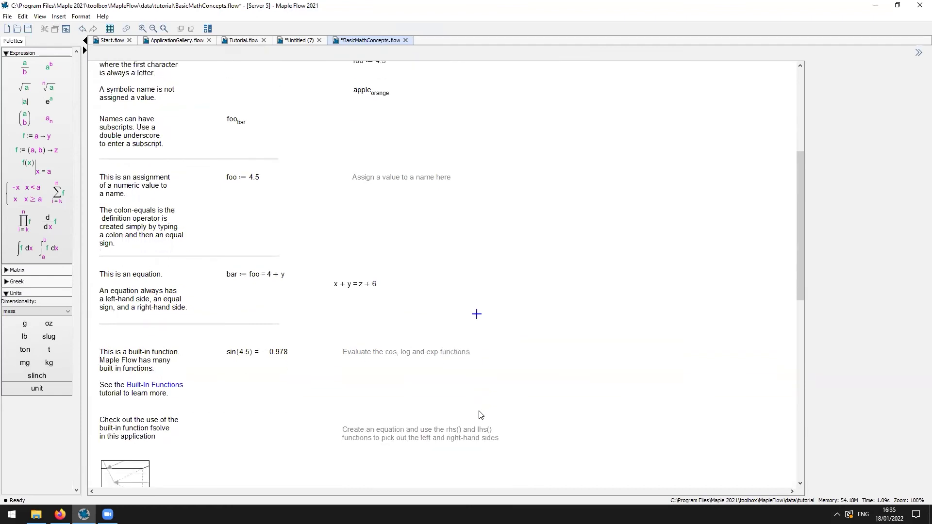
scroll(480, 415, down, 8)
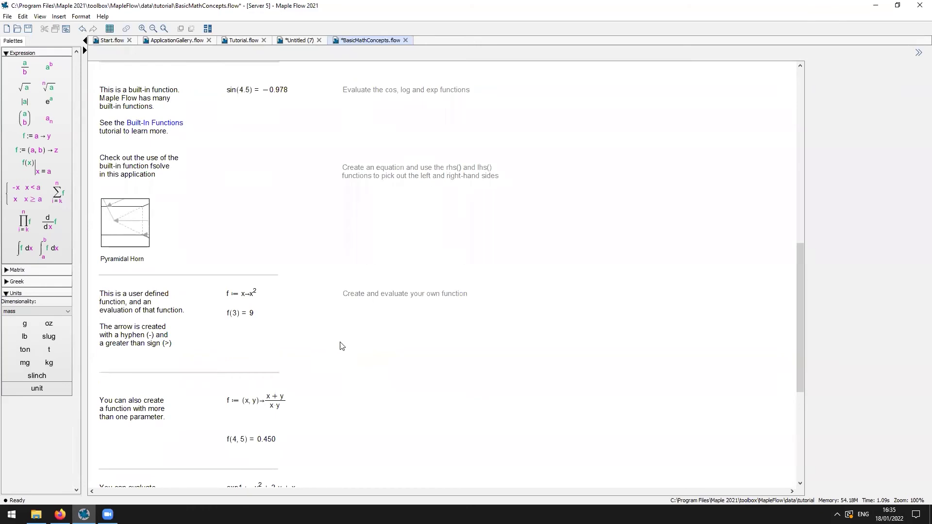
click(341, 324)
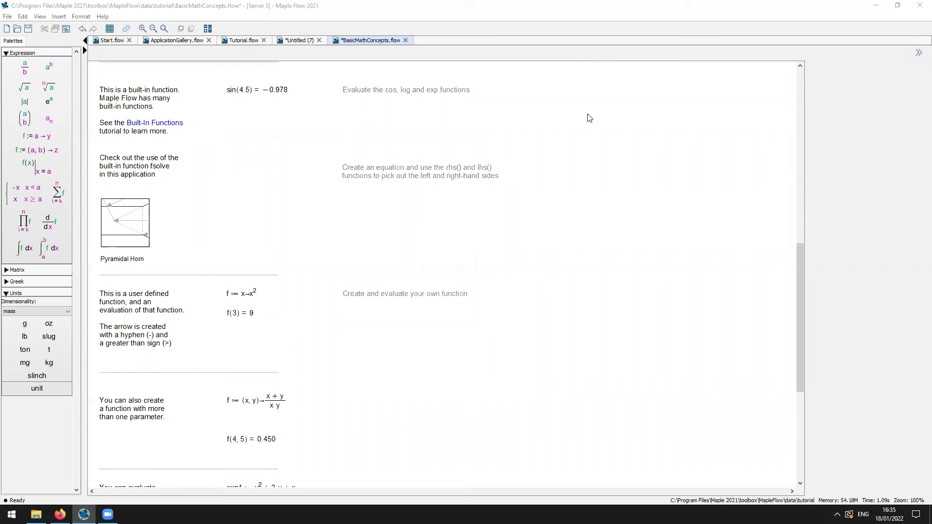
click(340, 324)
text(f)
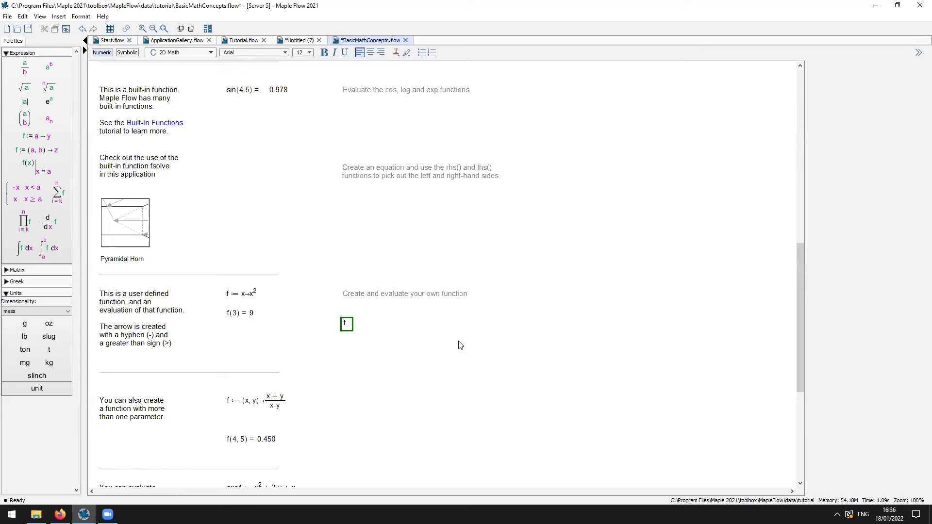
text(:=)
text(y)
text(-)
text(>)
text(y)
text(^2)
key(Right)
text(+4)
key(Return)
key(Down)
key(Down)
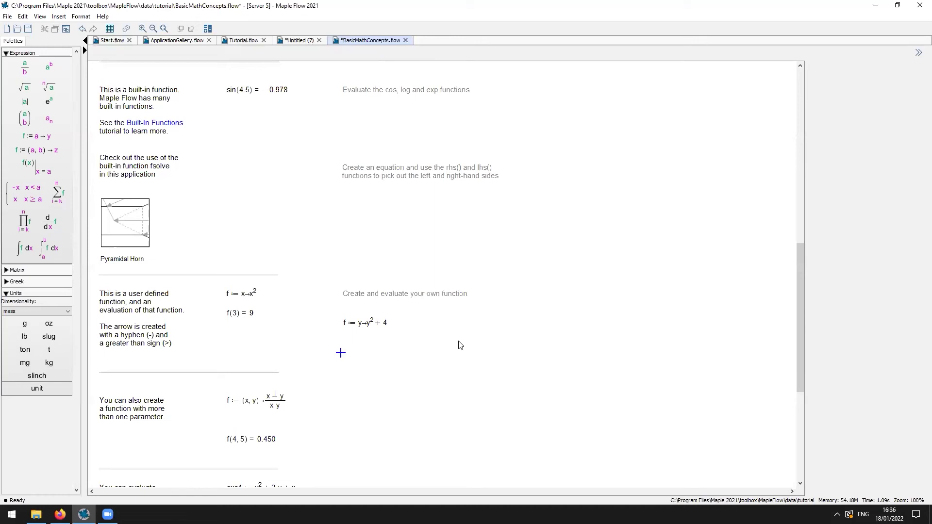
- Evaluate f(5) directly below the new function definition
text(f(5) )
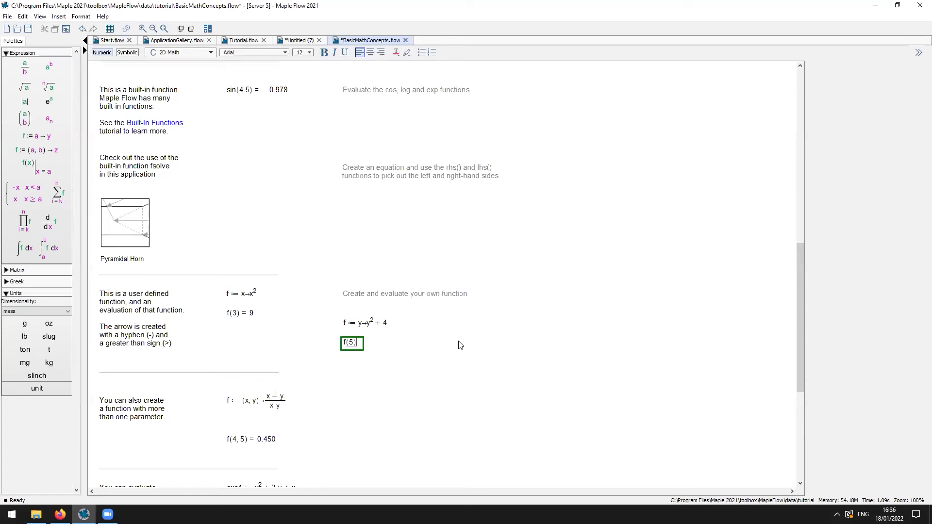
text(=)
key(Return)
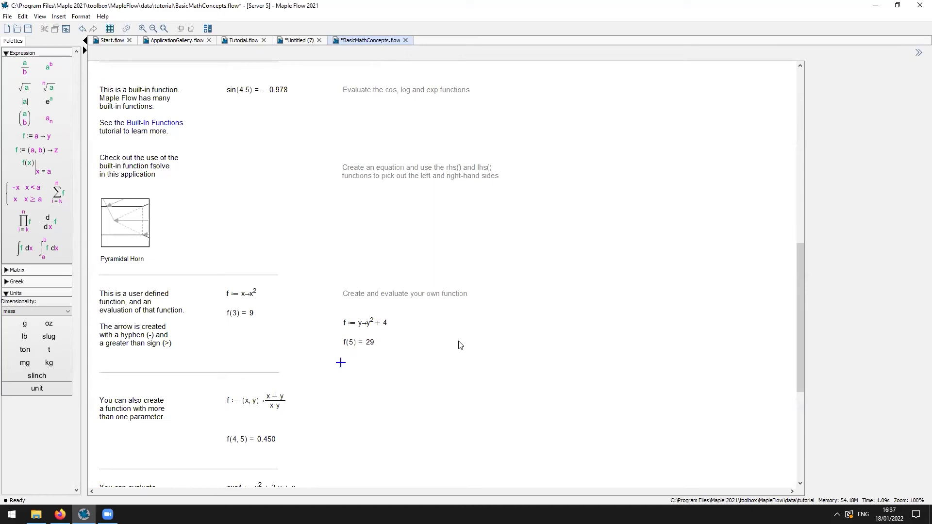
scroll(349, 391, down, 3)
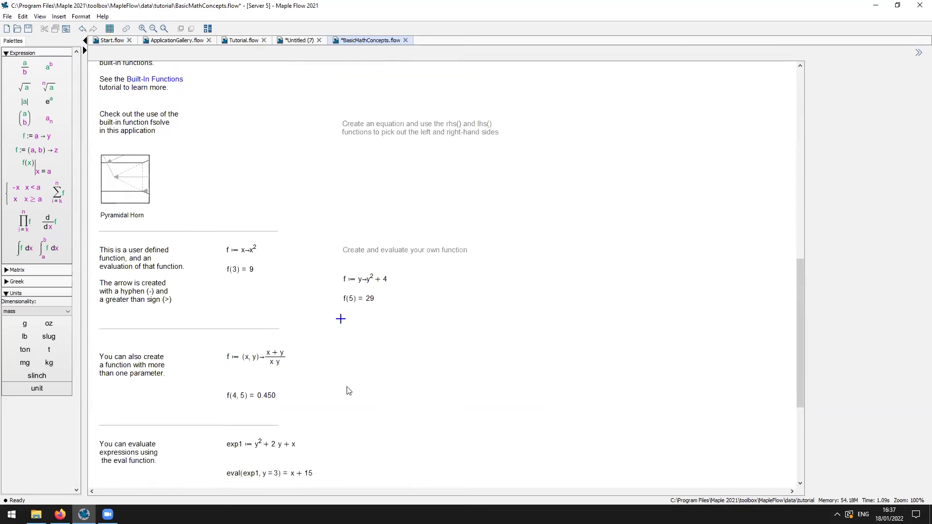
scroll(353, 380, down, 2)
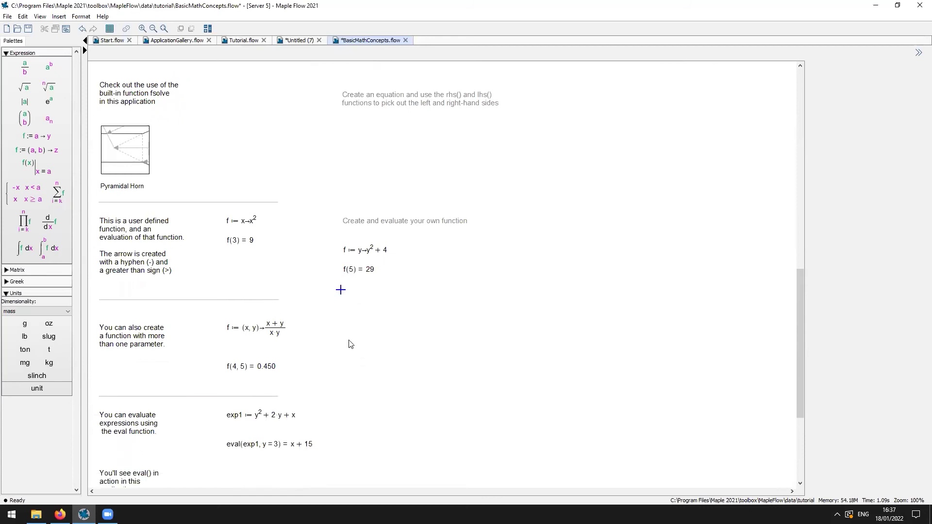
click(360, 329)
- Create a new blank canvas from the Start document
click(117, 42)
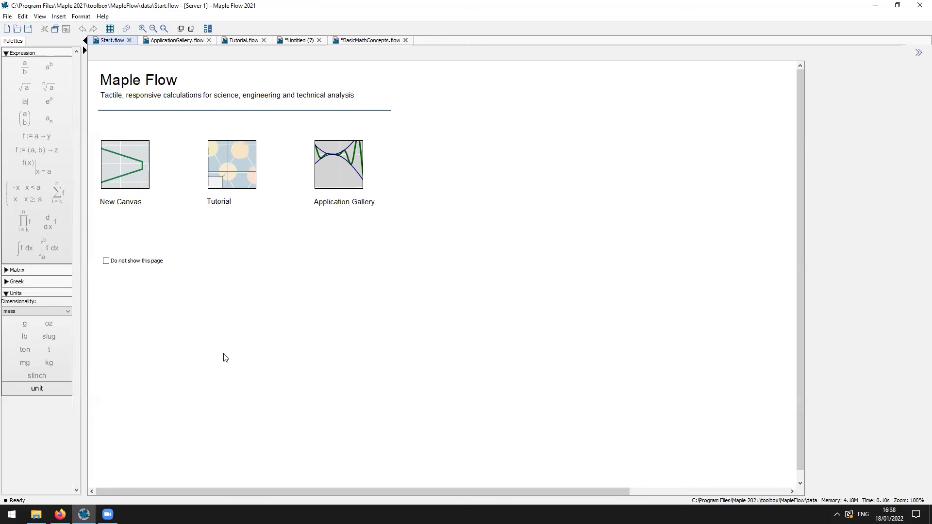
click(134, 174)
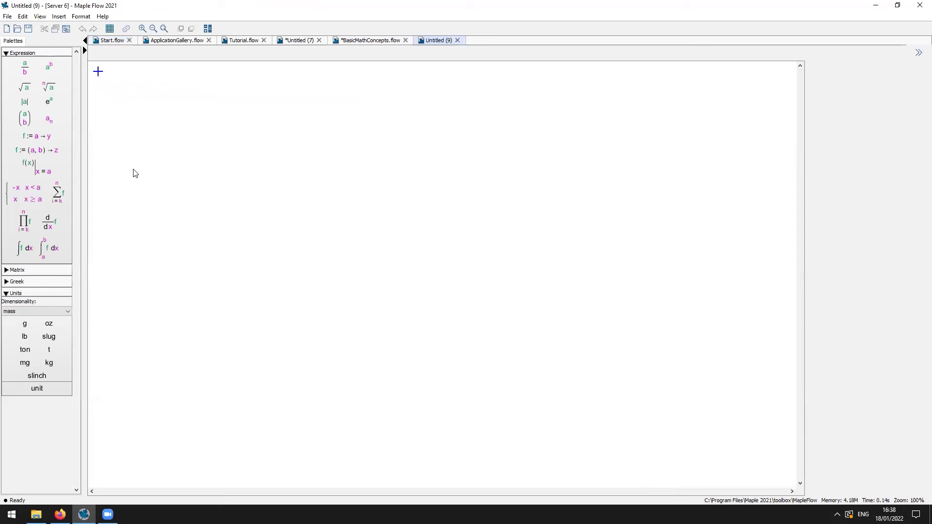
- Enter pd := ΔP = f L/Dia on the new canvas, with Δ as the Greek symbol and f L over Dia as a fraction
click(134, 168)
key(Up)
text(pd)
text(:=)
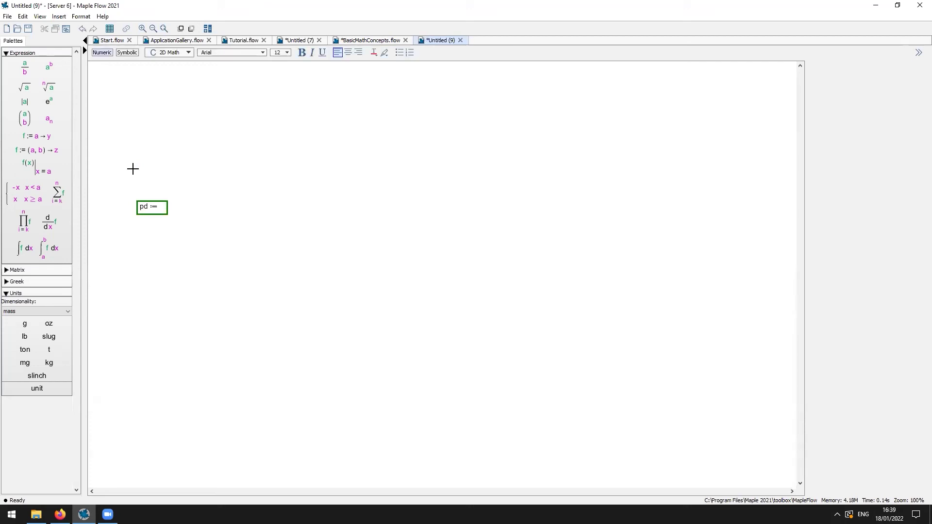
text(Delta)
key(ctrl+space)
text(P = f·L/Dia)
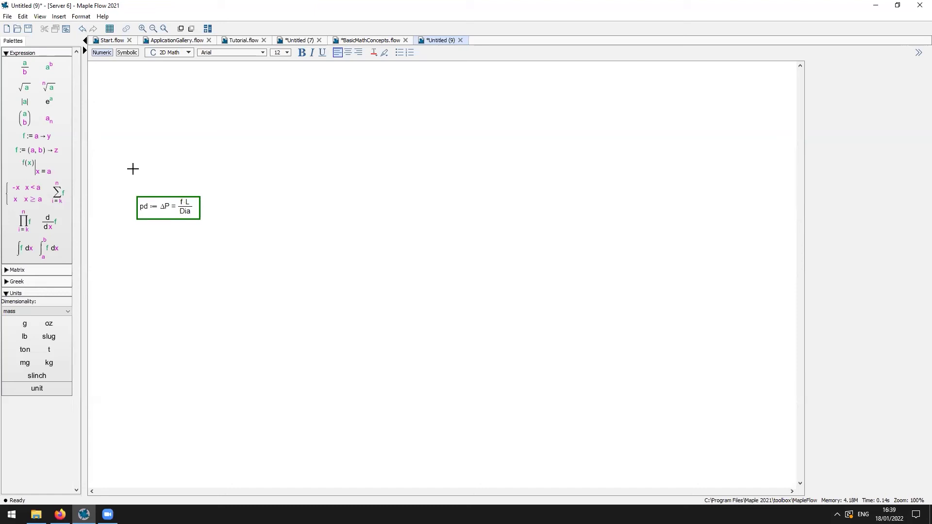
- Multiply the right-hand side of the pd equation by ρ/2 and v^2, using the Greek symbol for rho, and finish the entry
key(Right)
text(rho)
key(Escape)
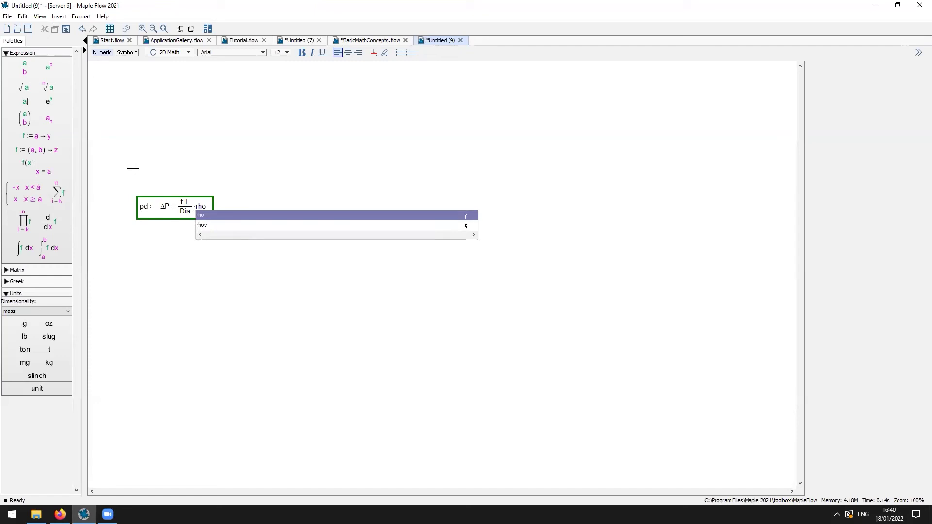
key(Down)
key(Up)
key(Return)
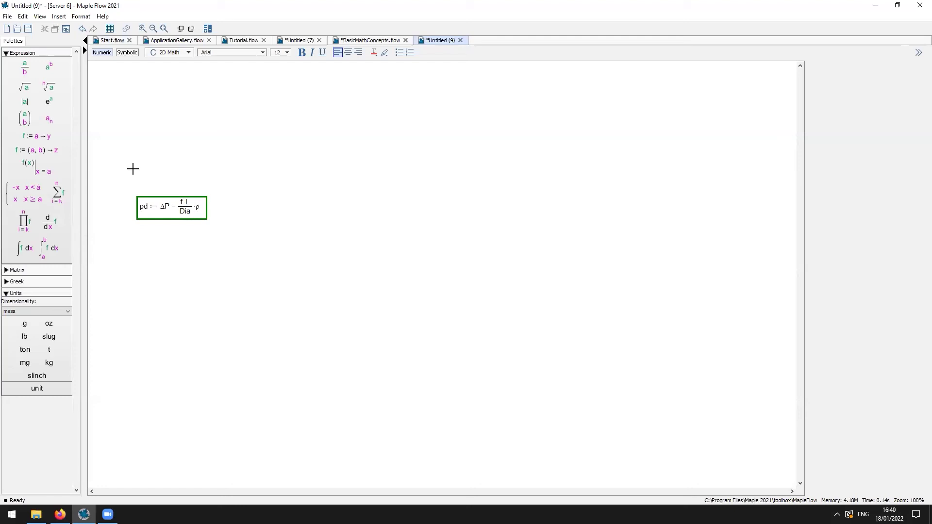
text(/2)
key(Right)
text(*v)
text(^2)
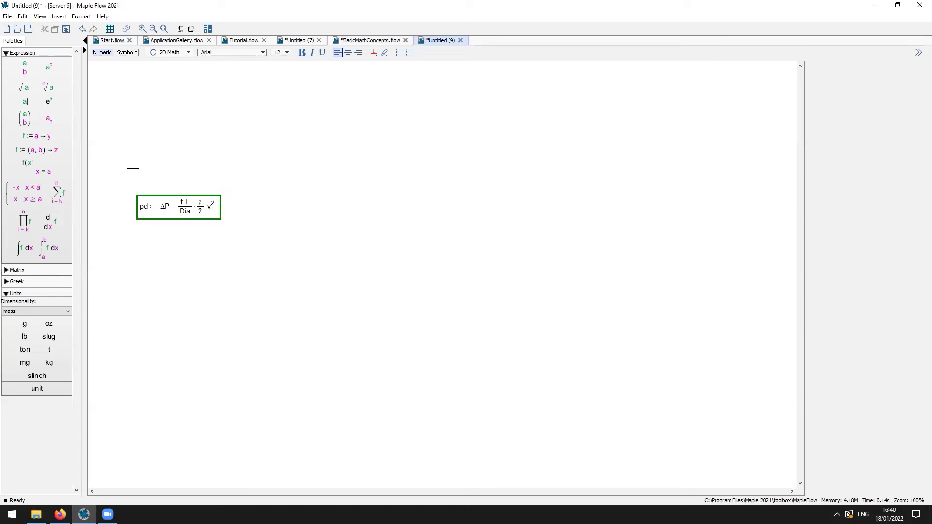
key(Return)
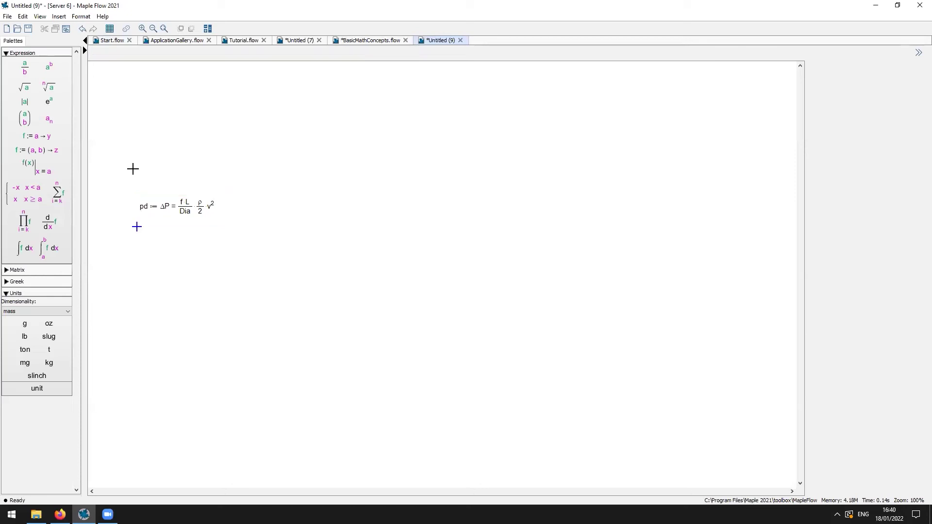
- Move the pd equation to the right on the same row to free space in front of it
key(Up)
key(shift+Right)
key(Right)
key(Right)
key(Right)
key(Right)
key(Right)
key(Right)
key(Right)
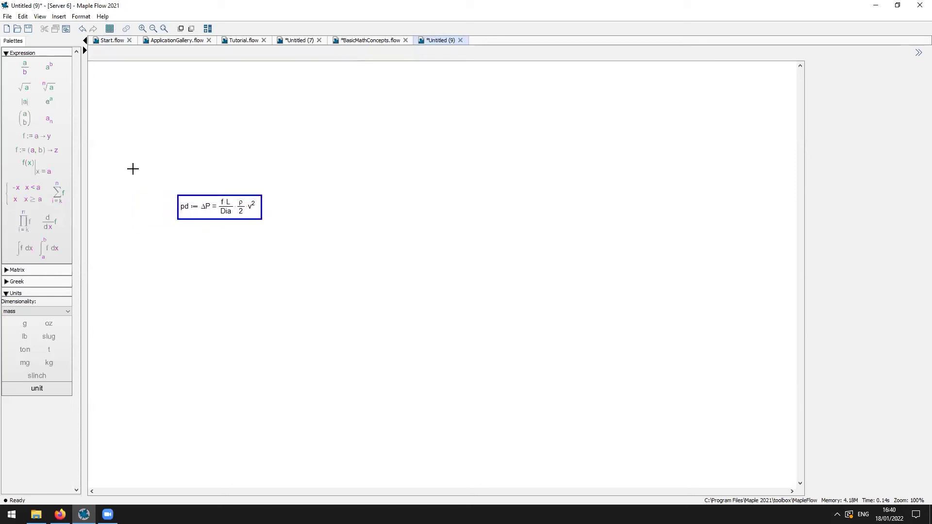
key(Right)
key(Right)
key(Right)
key(Right)
key(Escape)
- Add the text label "Pressure drop" in front of the pd equation, on the same row
key(Left)
key(Left)
key(Left)
key(Left)
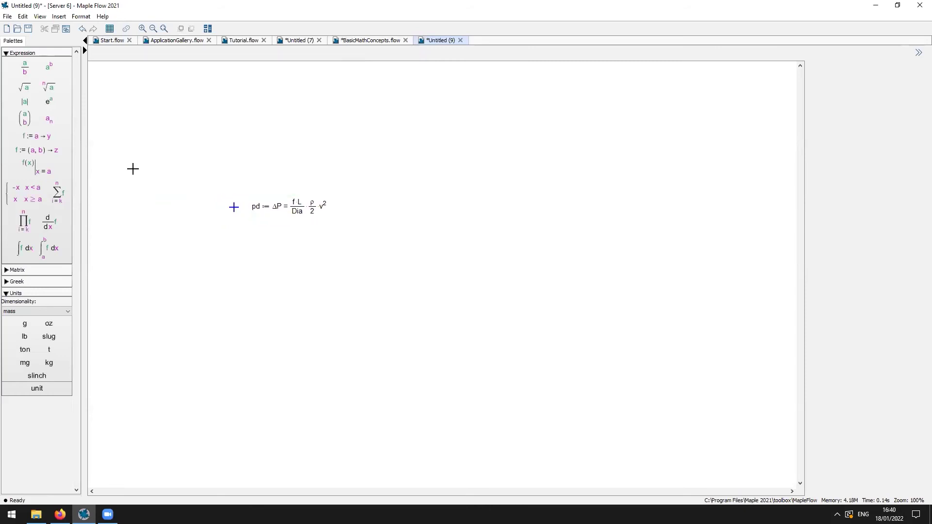
key(Left)
key(Left)
key(Left)
key(Left)
key(Left)
key(Left)
key(Left)
key(Left)
key(ctrl+t)
text(Pressure )
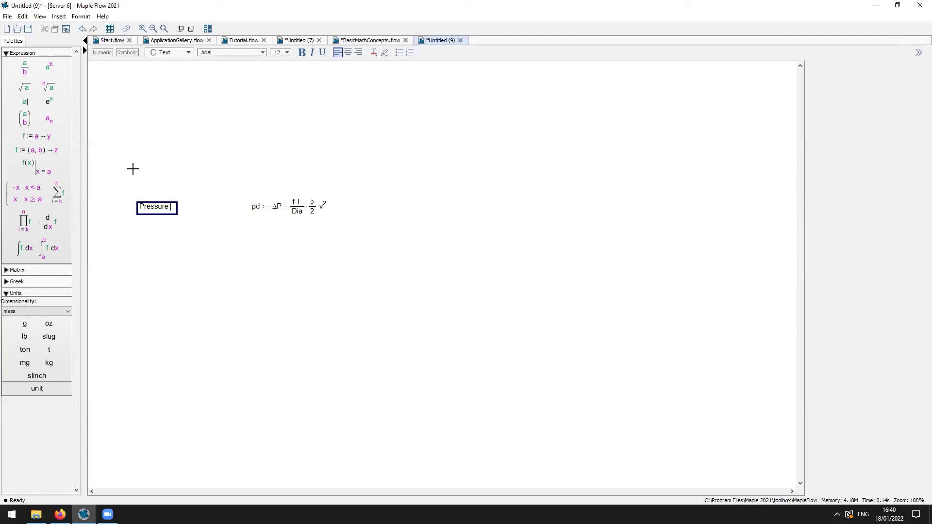
text(drop)
key(Escape)
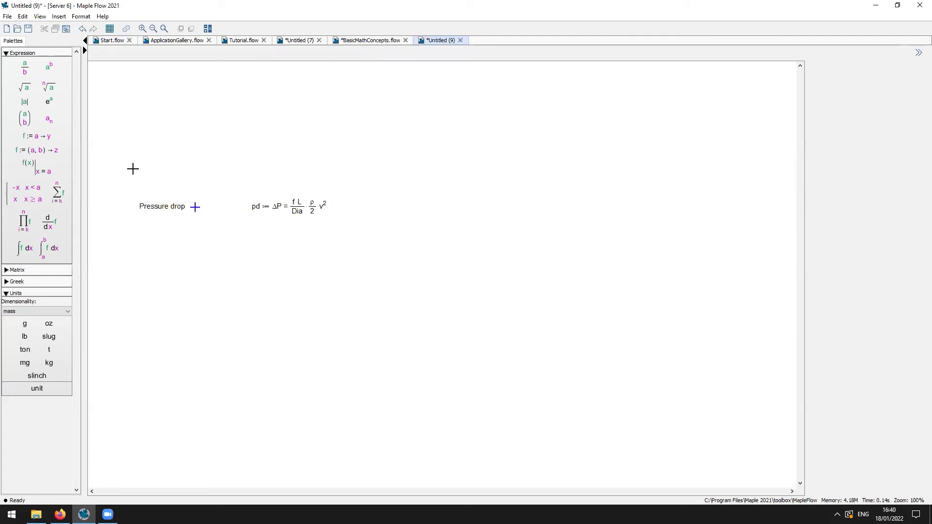
- Define L := 33 m well above the pressure drop row, with m entered as a unit
key(Up)
key(Up)
key(Up)
key(Up)
key(Up)
key(Up)
key(Up)
key(Up)
key(Up)
key(Up)
text(L:=)
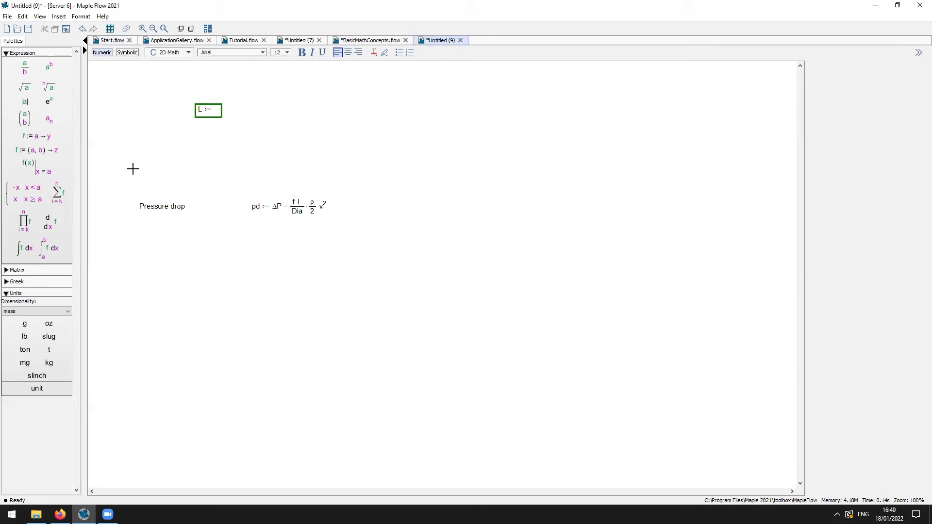
text(33)
key(ctrl+shift+u)
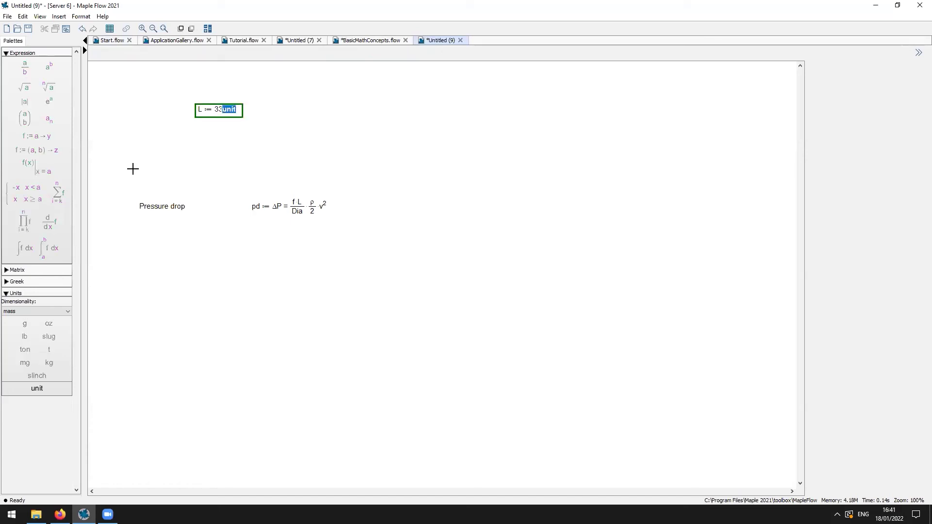
text(m)
key(Return)
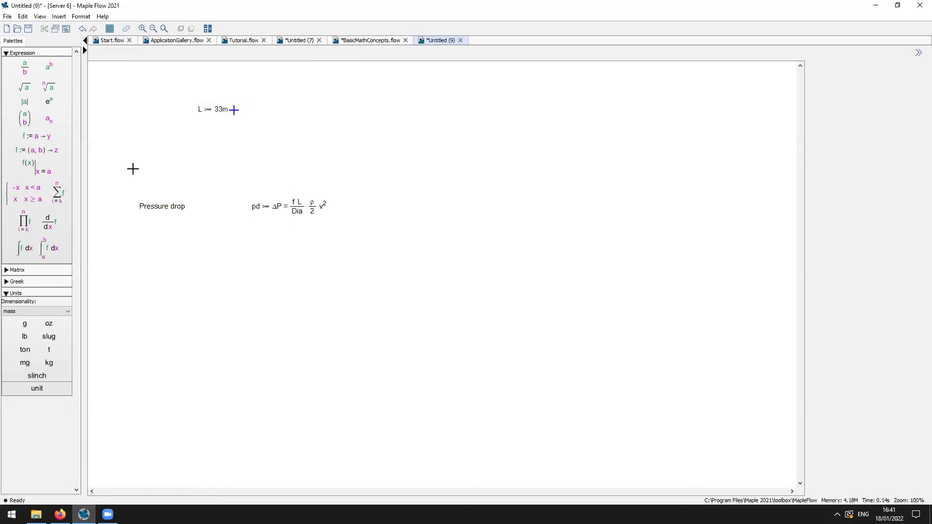
- Define Dia := 7.5 cm beside the L definition, with cm entered as a unit
text(Dia:=)
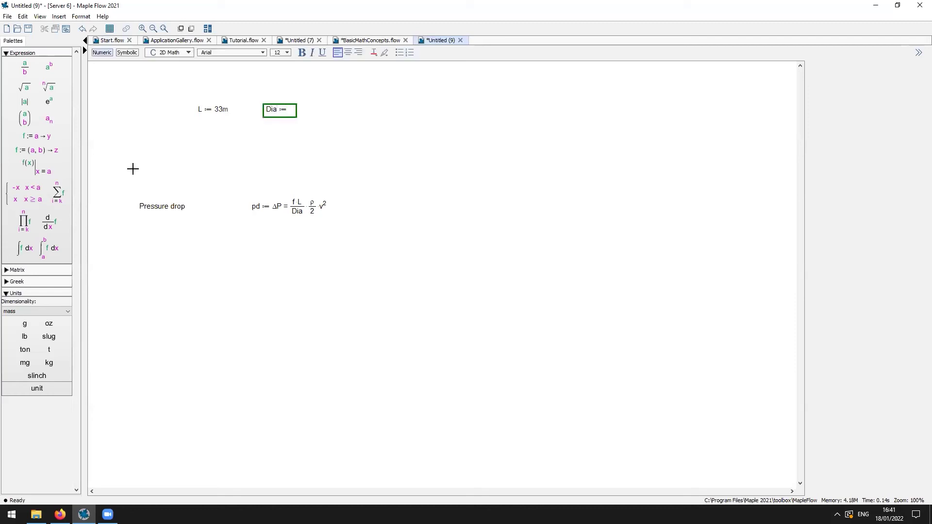
text(7.5)
key(Return)
key(ctrl+shift+u)
text(cm)
key(Return)
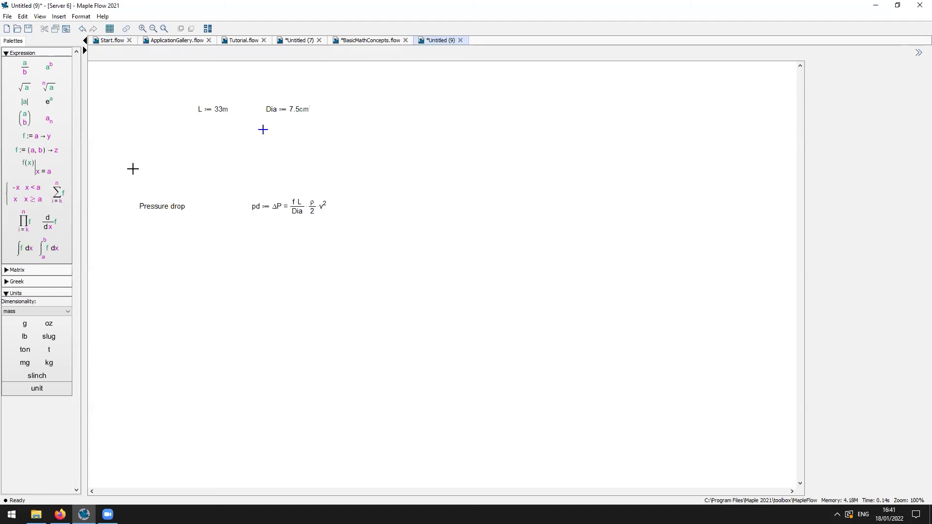
key(F5)
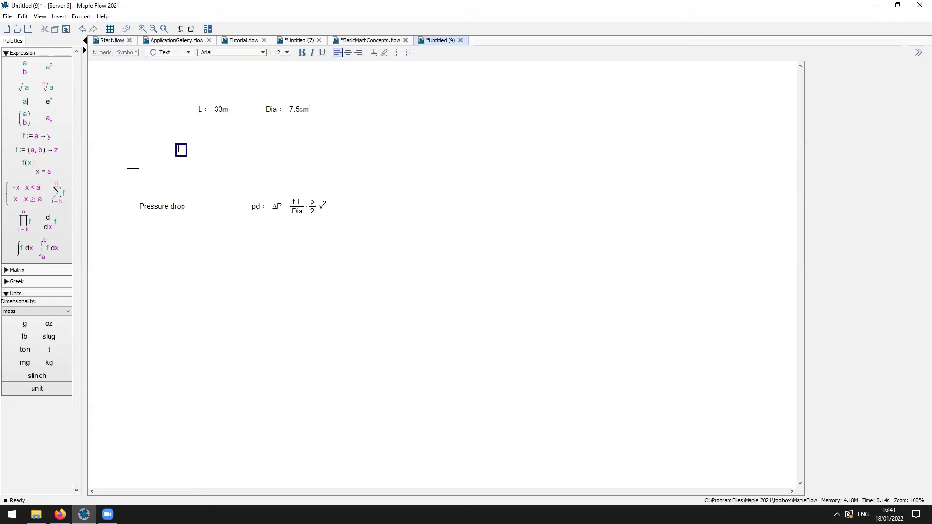
text(f:=)
key(BackSpace)
key(BackSpace)
key(BackSpace)
key(BackSpace)
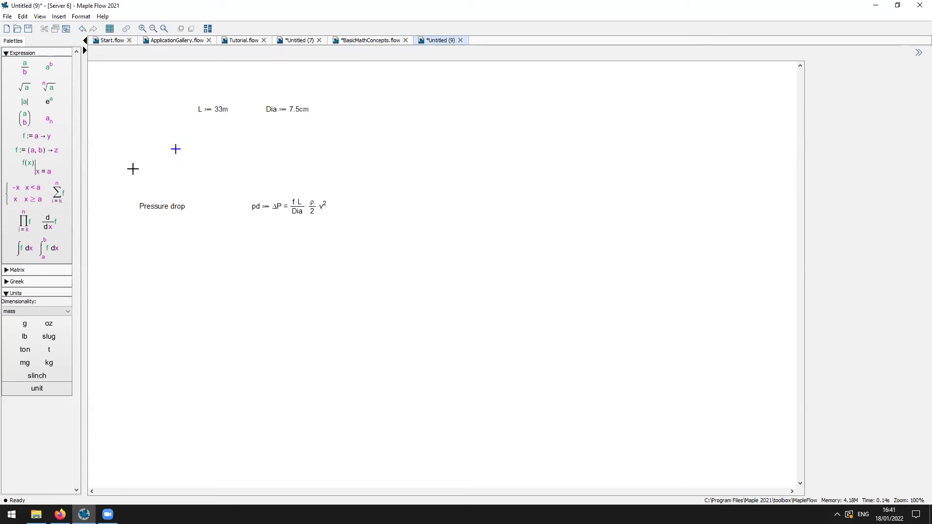
- Add the text label "Friction factor" below the "Pressure drop" label, aligned with it
key(Down)
key(Down)
key(Down)
key(Down)
key(Down)
key(Down)
key(Down)
key(Down)
key(Down)
key(Down)
key(Left)
key(Left)
key(Down)
key(Left)
key(Left)
text(Friction)
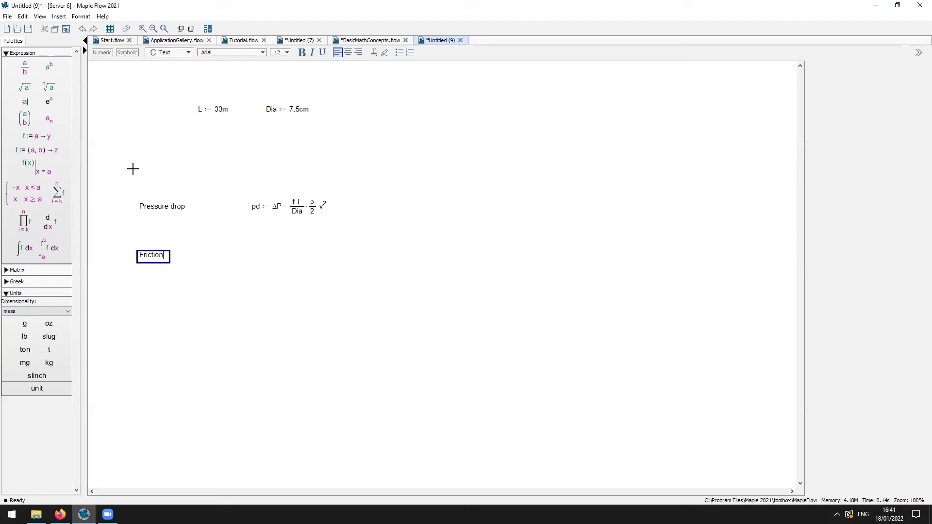
text( factor)
- Begin the friction equation beside the "Friction factor" label as friction := 1/√f
key(Right)
key(Right)
key(Right)
key(Right)
key(Right)
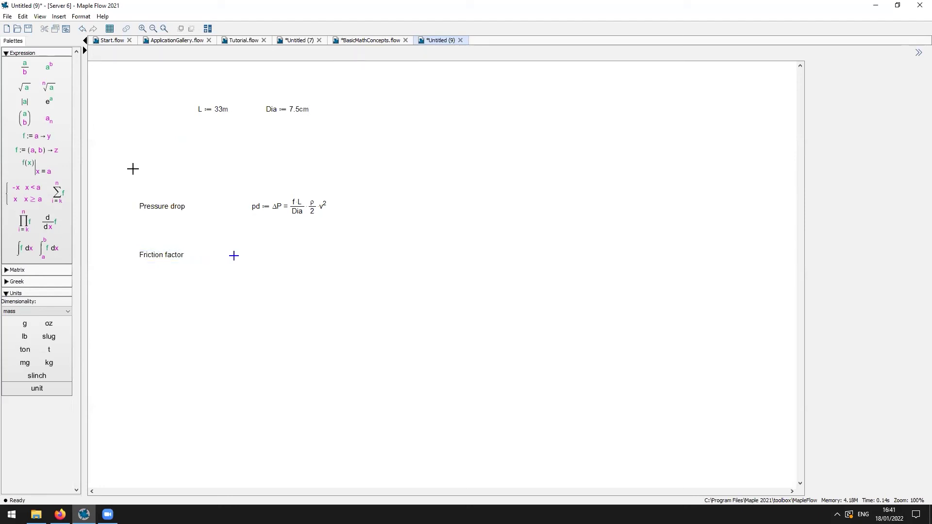
text(friction:)
text(=1)
text(/)
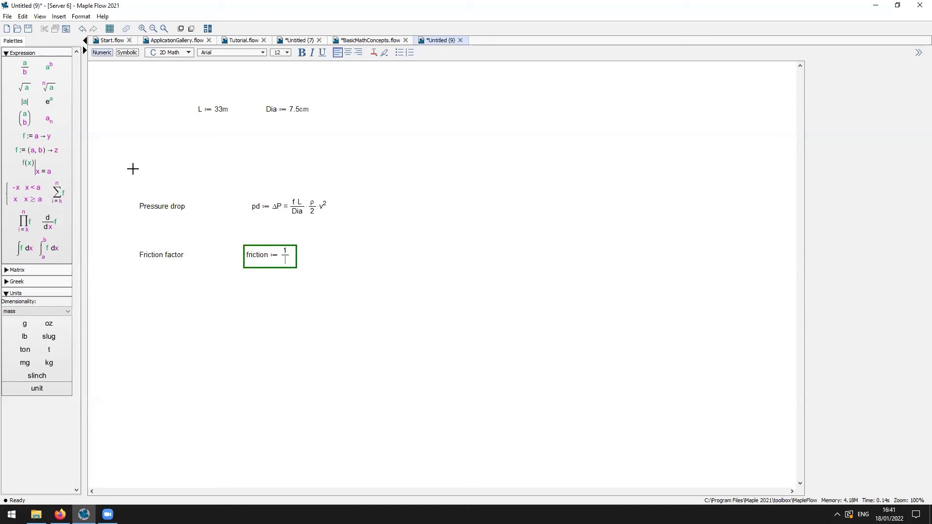
text(sqrt)
key(Escape)
key(Return)
text(f)
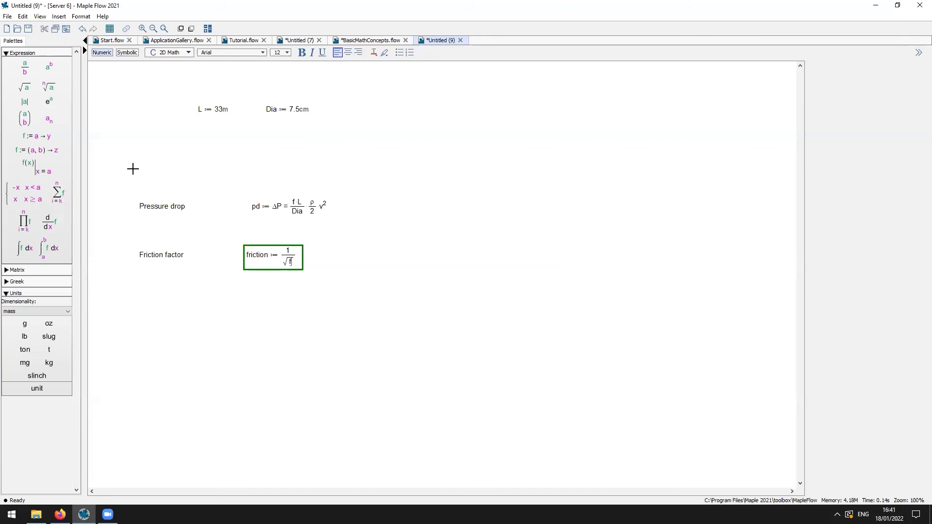
- Continue the friction equation with = -2 log10 of the fraction ε over 3.7 Dia, using the Greek symbol for epsilon
text(=-2*log()
key(BackSpace)
text(10(eps)
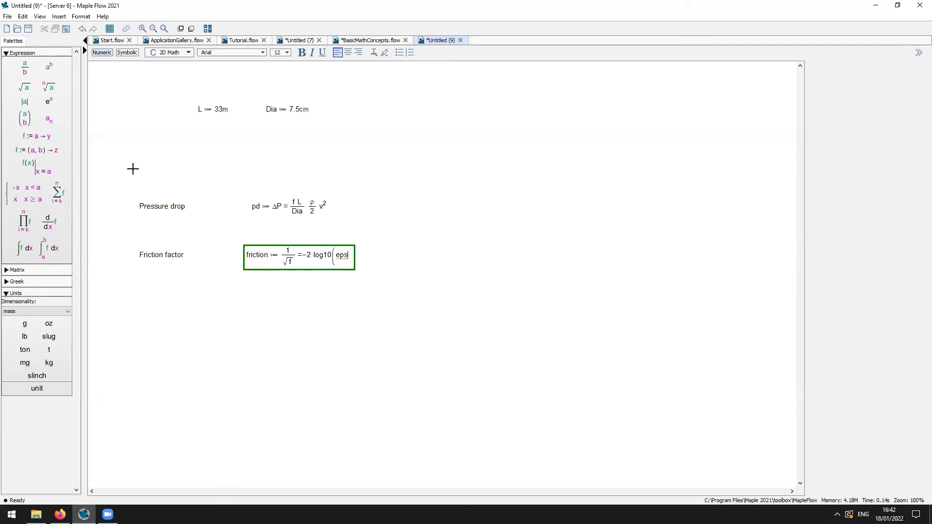
text(ilon)
key(ctrl+space)
key(Return)
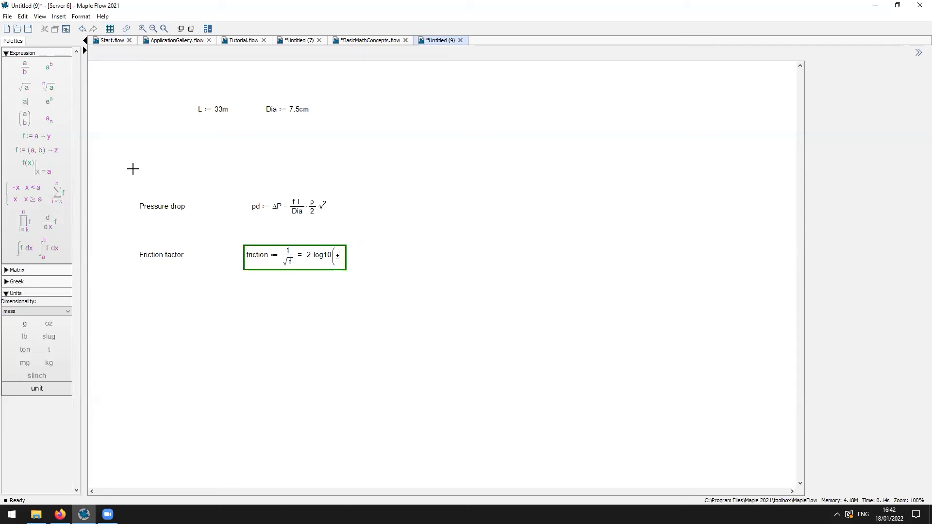
text(/)
text(3.7)
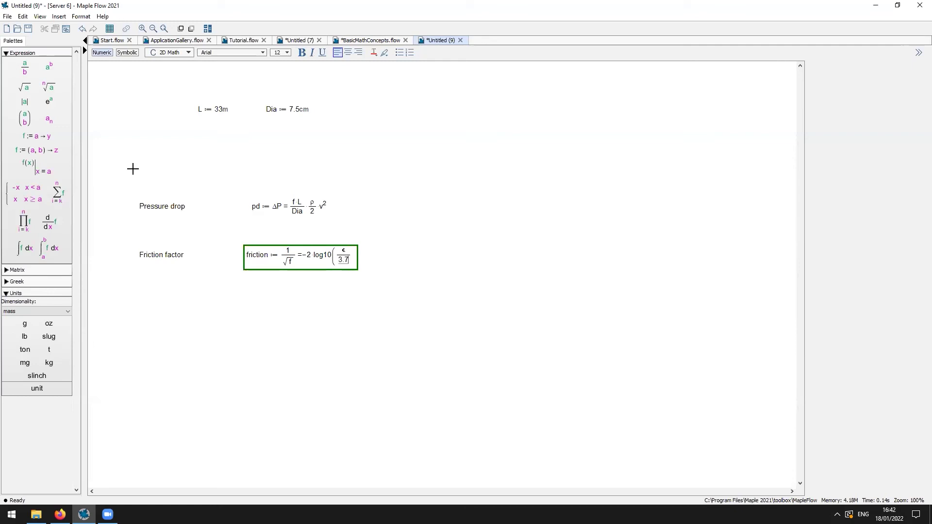
text(*Dia)
- Add the term 2.51/(Rey √f) inside the logarithm of the friction equation and finish the entry
key(Right)
text(+2)
text(.51)
text(/Rey*D)
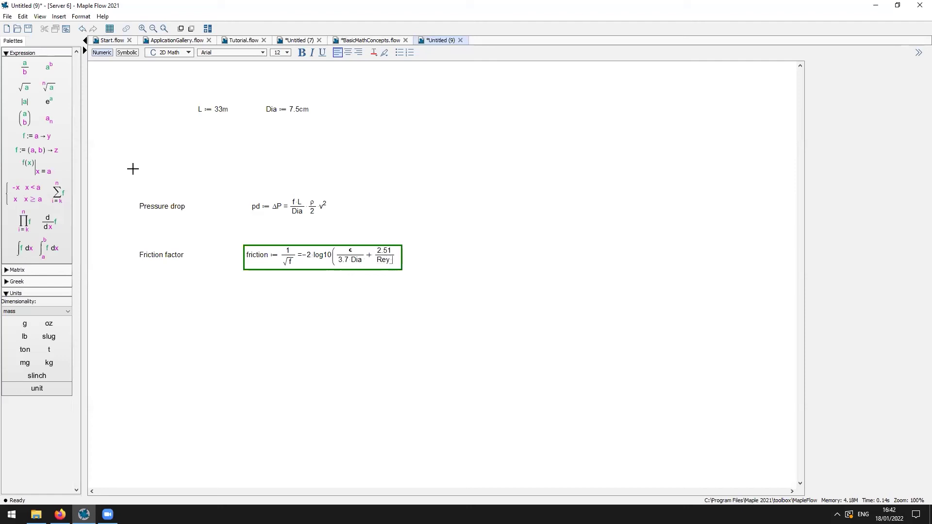
key(BackSpace)
text(sqrt)
key(Return)
text(f)
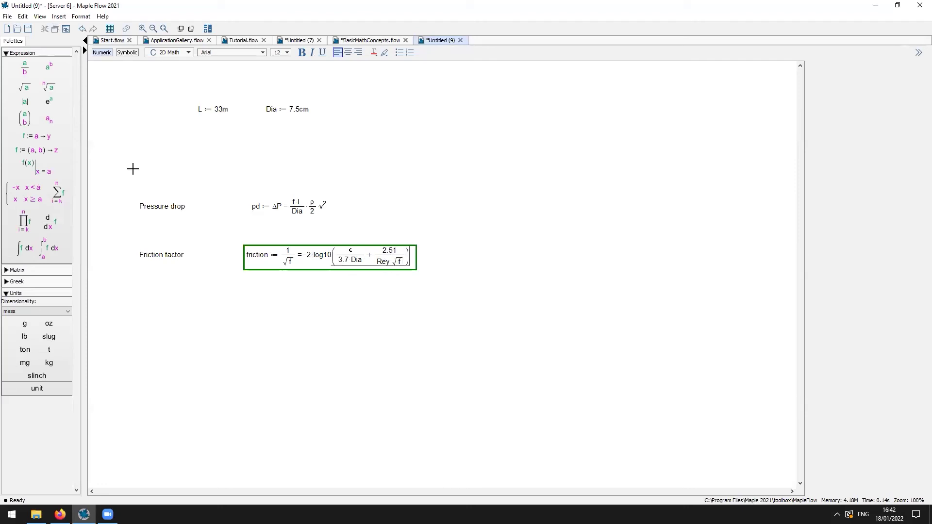
key(Return)
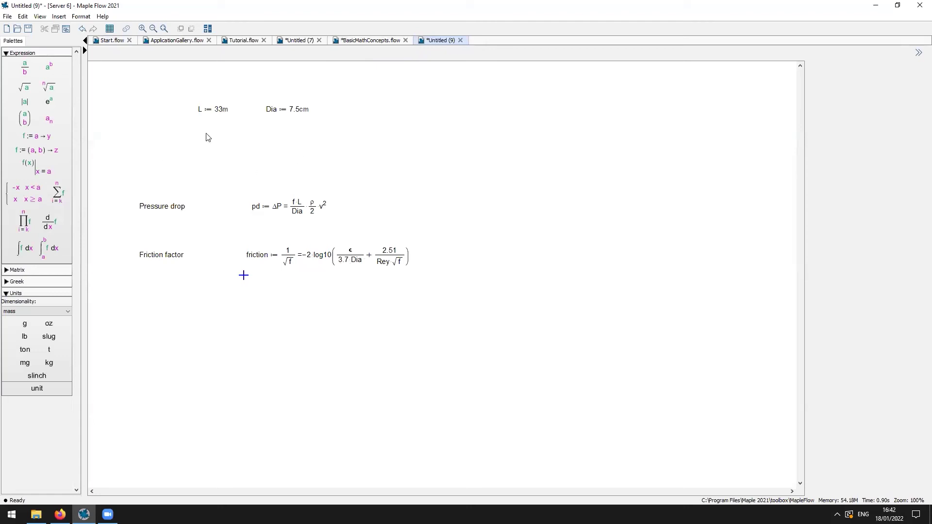
- Define ε := 0.001 mm directly below L, using the Greek symbol and mm as a unit
click(192, 131)
text(epislon)
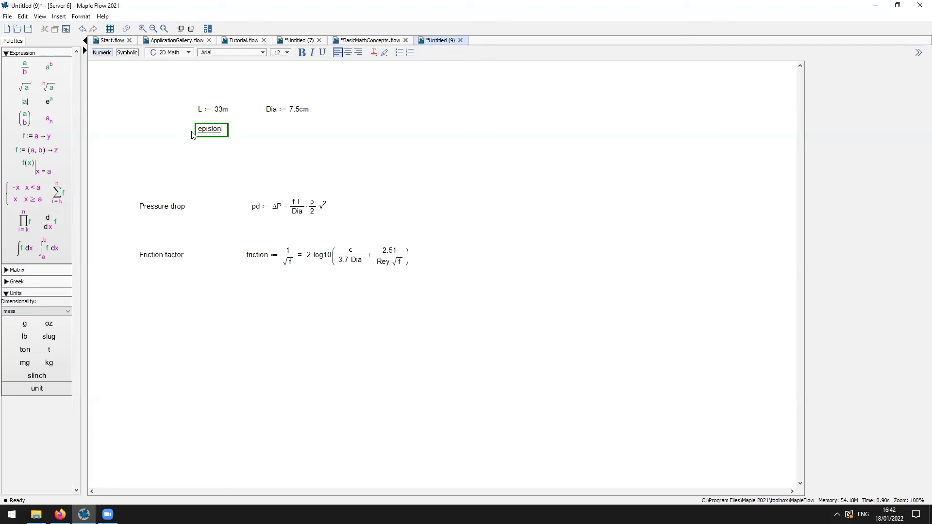
key(BackSpace)
key(BackSpace)
key(BackSpace)
key(BackSpace)
key(BackSpace)
text(s)
key(Escape)
key(Down)
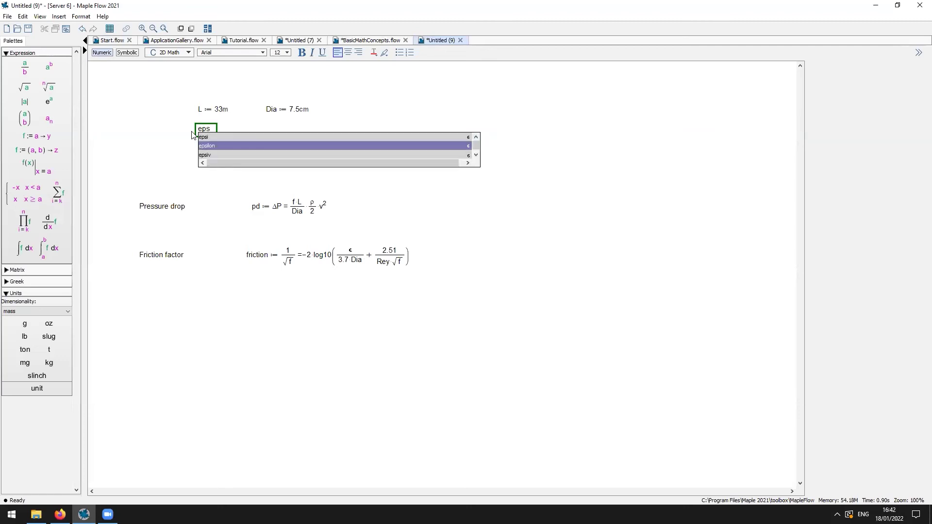
key(Return)
text(:=0)
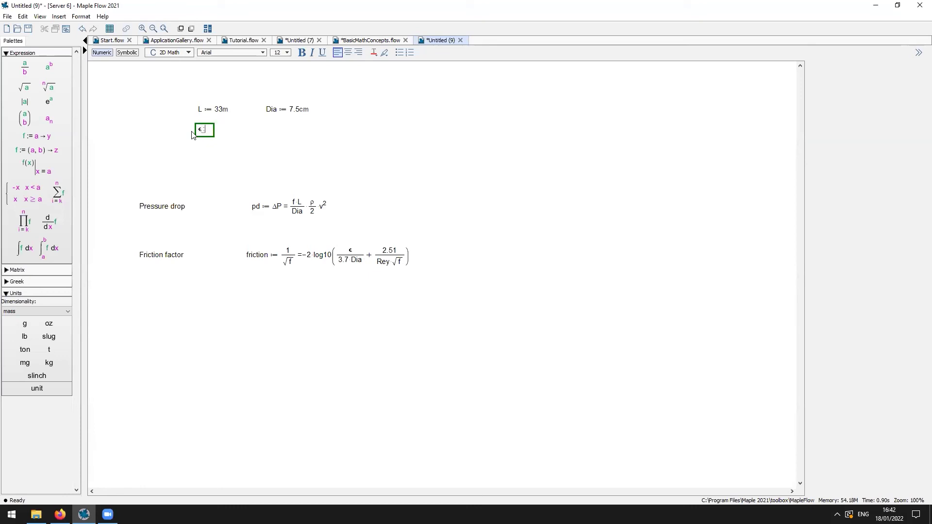
text(.001)
key(ctrl+shift+u)
text(mm)
key(Return)
- Define ΔP := 100 Pa below ε, with Pa as a unit, and insert extra vertical space above the pressure drop row
key(Down)
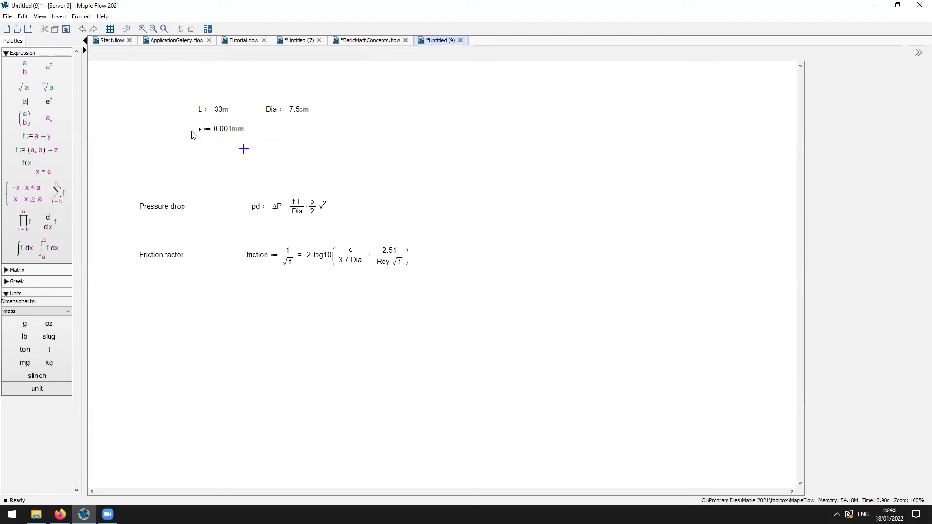
key(Left)
key(Left)
key(Left)
key(Left)
key(Left)
key(Down)
text(Delta)
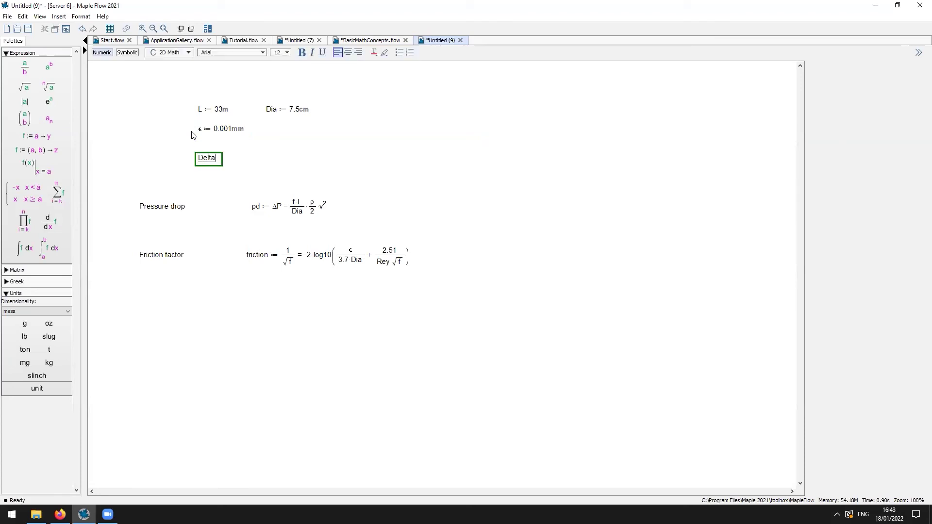
text(P)
text(:)
text(=100)
key(ctrl+shift+u)
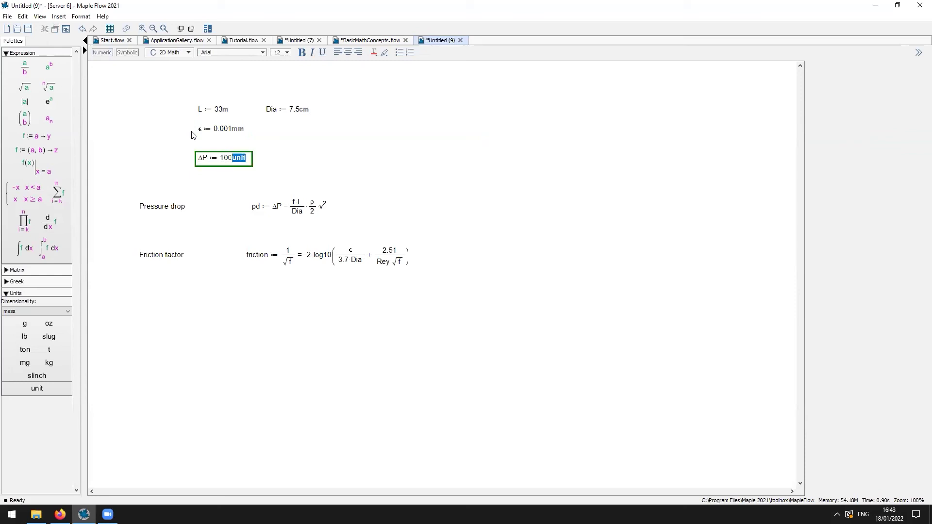
text(Pa)
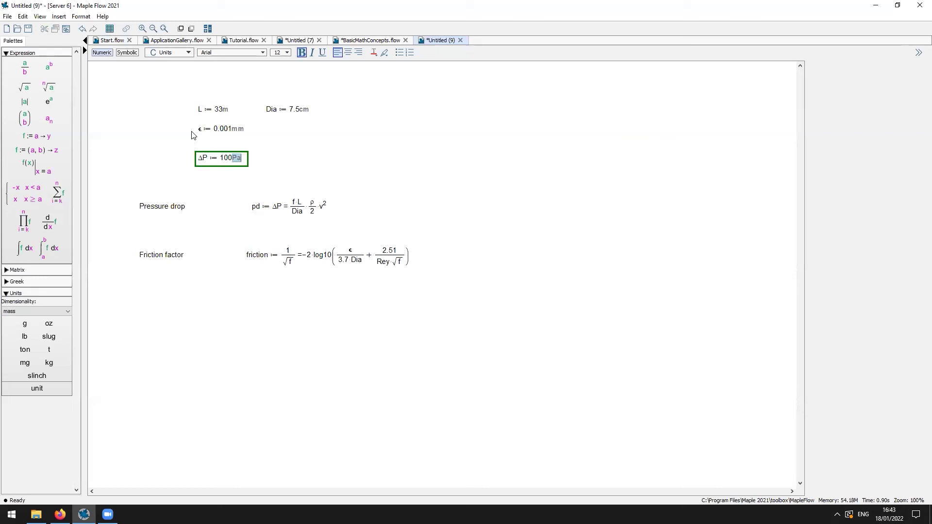
click(244, 177)
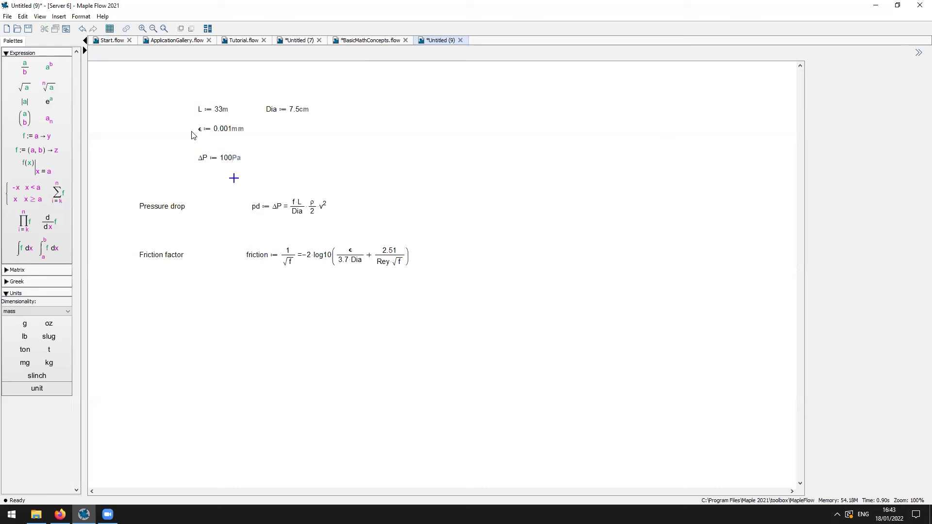
key(Return)
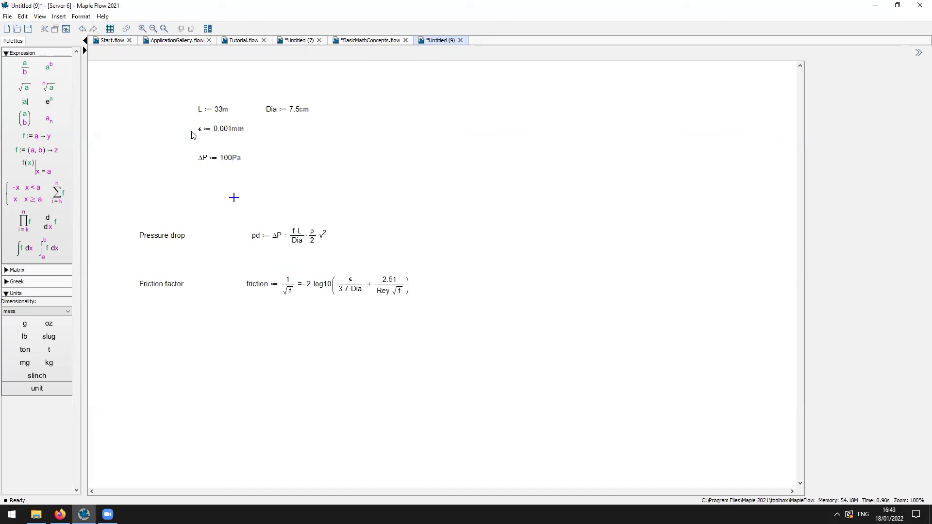
- Begin a definition of ρ below ΔP using the Greek symbol, assigning it the auto-completed package name ThermophysicalData
key(Up)
key(Up)
key(Left)
key(Left)
key(Left)
key(Left)
key(Left)
key(Left)
key(Left)
key(Down)
key(Left)
text(rho)
key(ctrl+space)
key(Return)
text(:=Thermo)
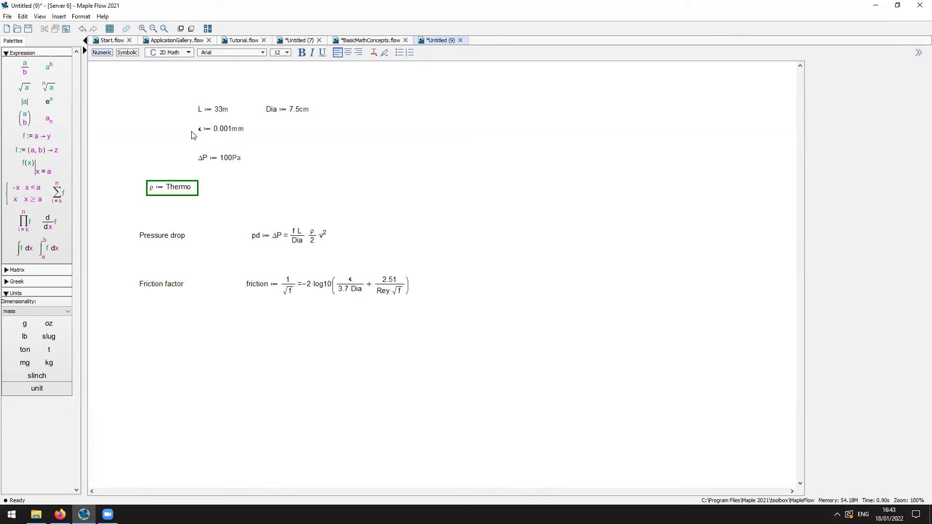
key(ctrl+space)
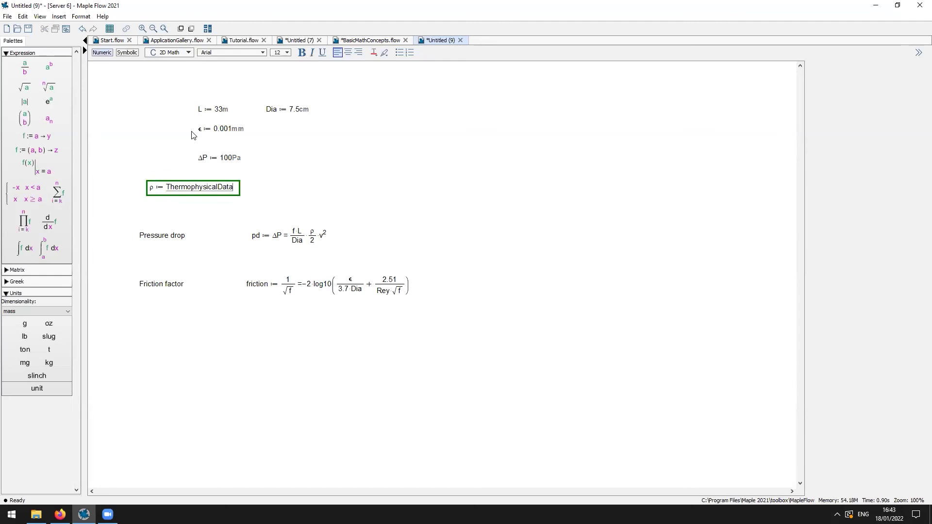
key(BackSpace)
key(BackSpace)
key(BackSpace)
key(BackSpace)
key(BackSpace)
key(BackSpace)
key(BackSpace)
key(BackSpace)
key(BackSpace)
key(BackSpace)
key(BackSpace)
key(BackSpace)
key(BackSpace)
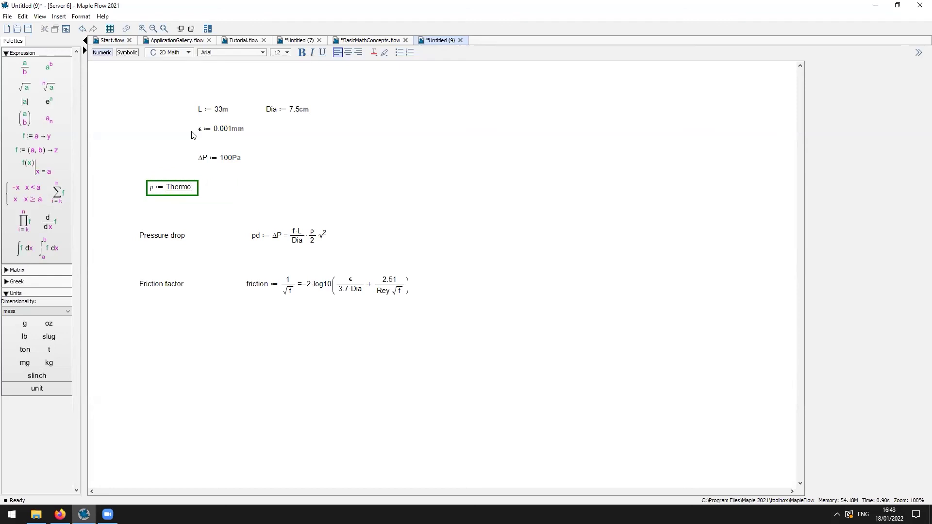
text(o)
key(Escape)
key(ctrl+z)
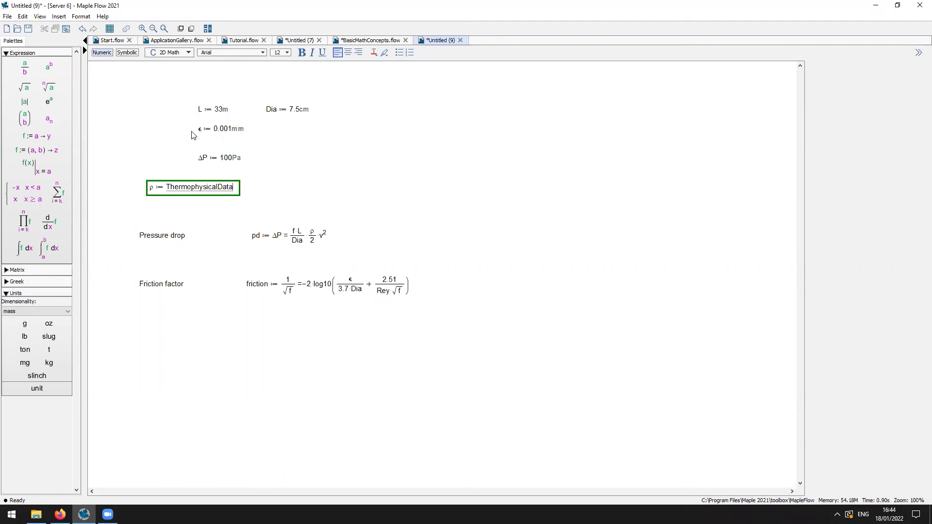
- Extend the ρ definition with the package's Property command, chosen from the completion suggestions after :-
text(:-)
key(ctrl+space)
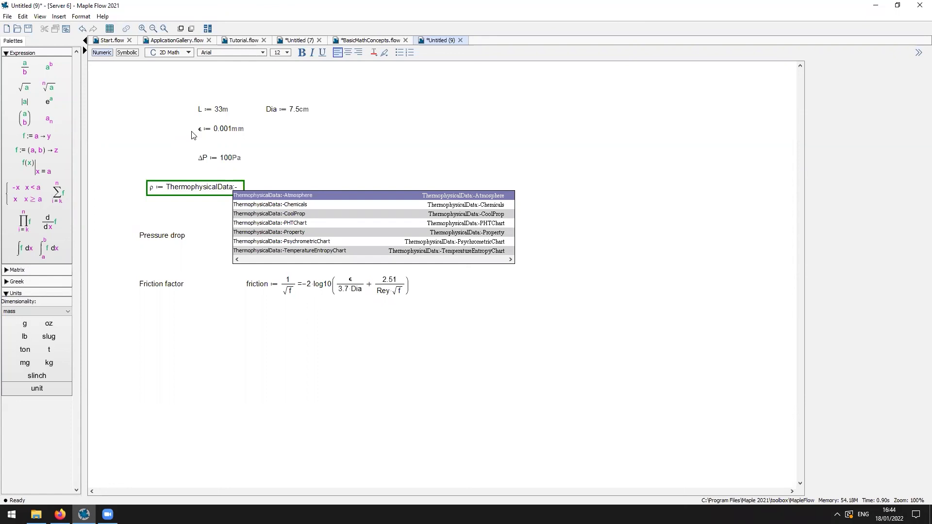
key(Down)
key(Down)
key(Down)
key(Down)
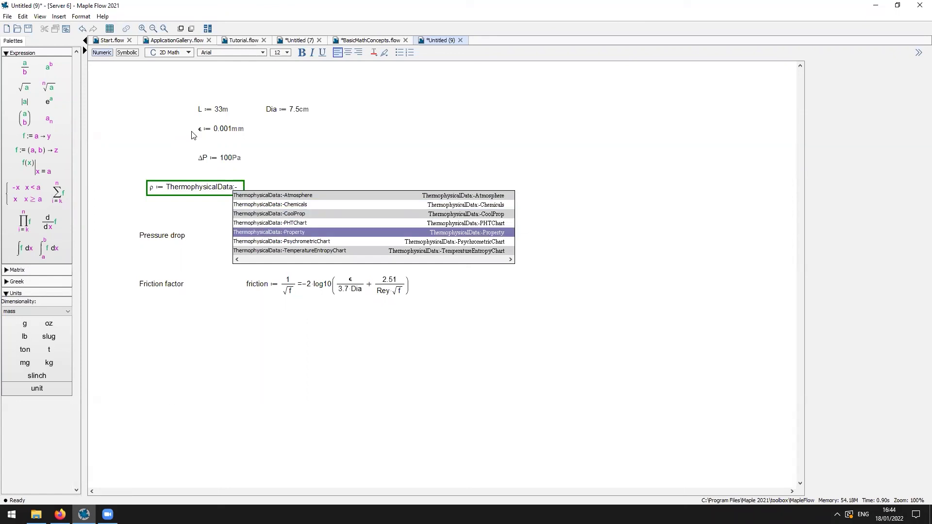
key(Return)
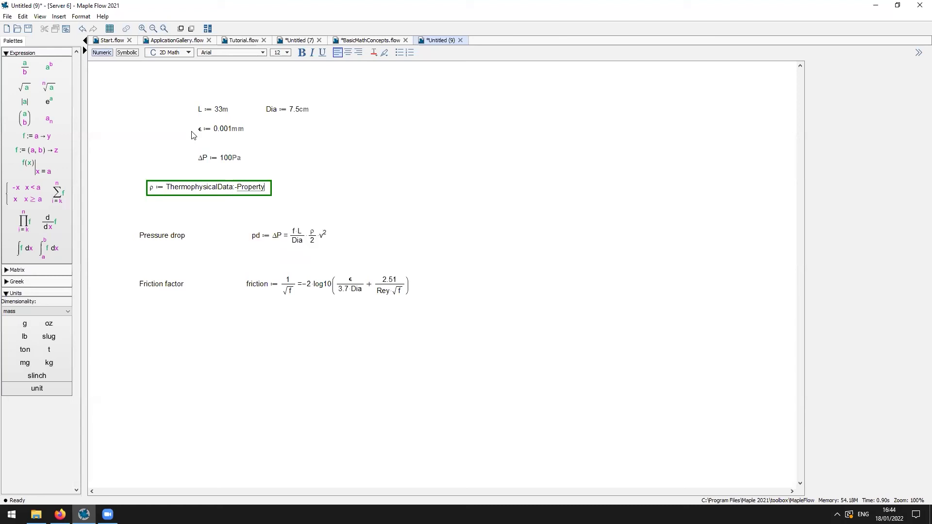
- Give the ρ Property call the arguments density, water, temperature = 300 K and pressure = 1 atm, with K and atm as units
text(()
text(density, water, temperature = 300)
key(ctrl+shift+u)
text(K)
key(Right)
text(, pressure = 1)
key(ctrl+shift+u)
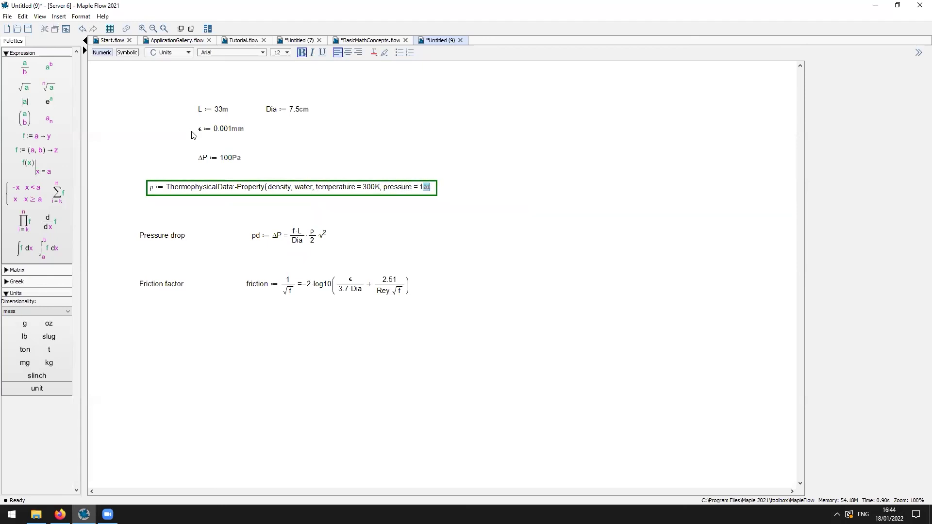
text(atm))
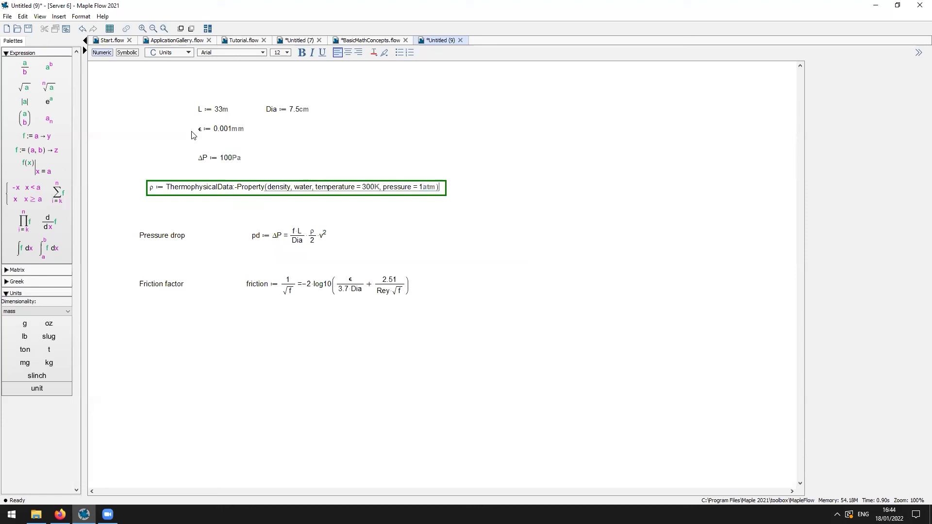
key(Return)
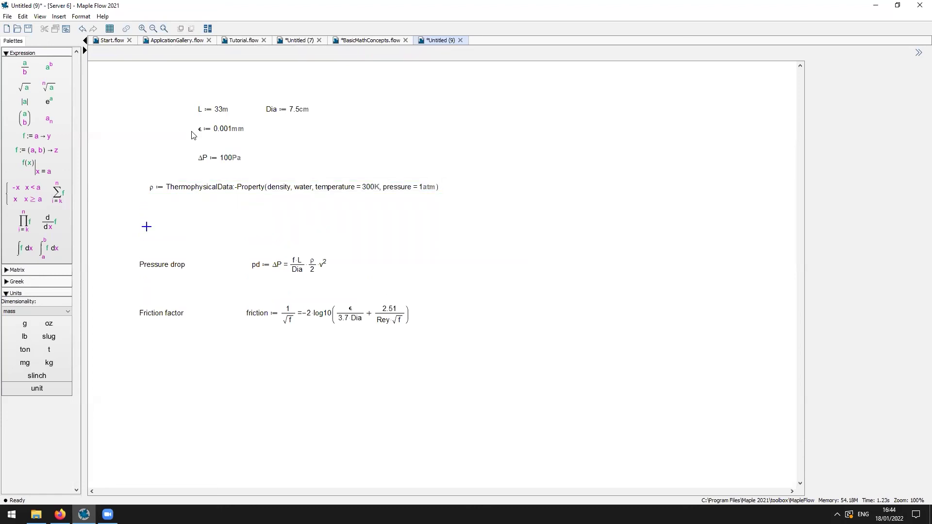
- Evaluate ρ on a new line directly below its definition
text(rho)
key(ctrl+space)
key(Return)
text(=)
key(Return)
key(Return)
- Begin a definition of μ below the evaluated ρ, using the Greek symbol and ThermophysicalData:-Property
text(mu)
key(Return)
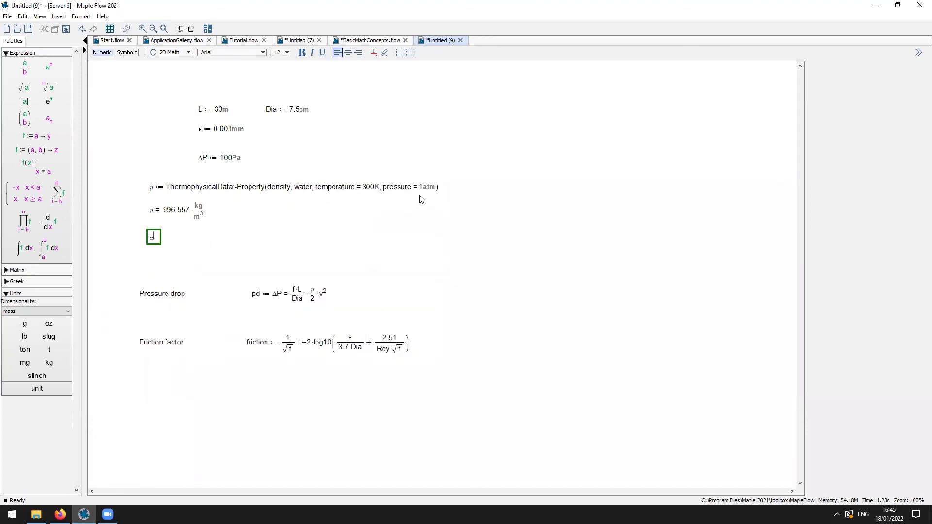
text(:=)
text(ThermophysicalData)
text(:-)
text(Property)
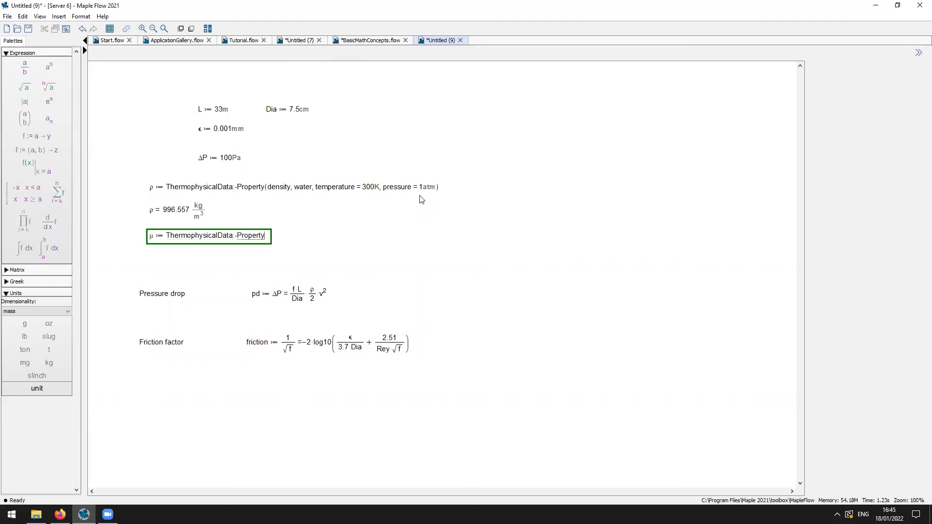
- Give the μ Property call the arguments viscosity, water, temperature = 300 K and pressure = 1 atm, with K and atm as units
text((viscosity)
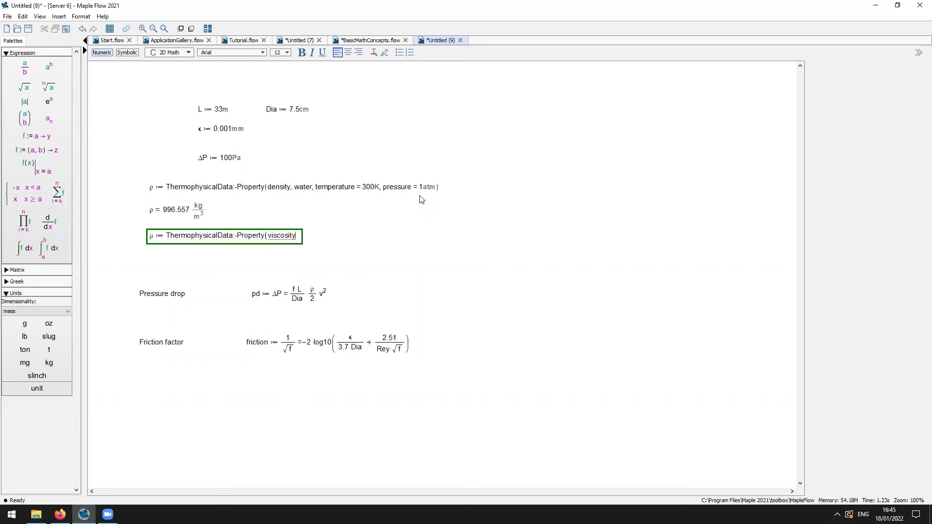
text(, water, tempe)
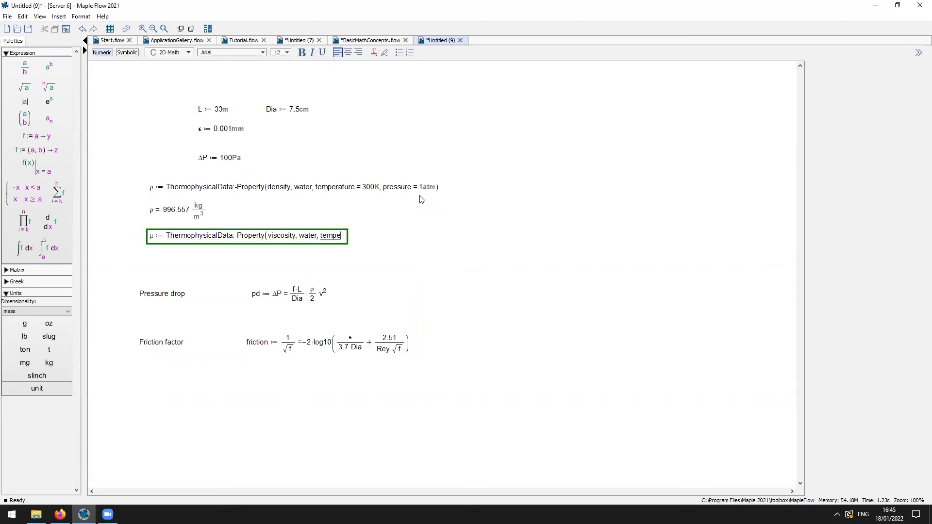
text(rature=300K)
key(Right)
text(,pressure=1)
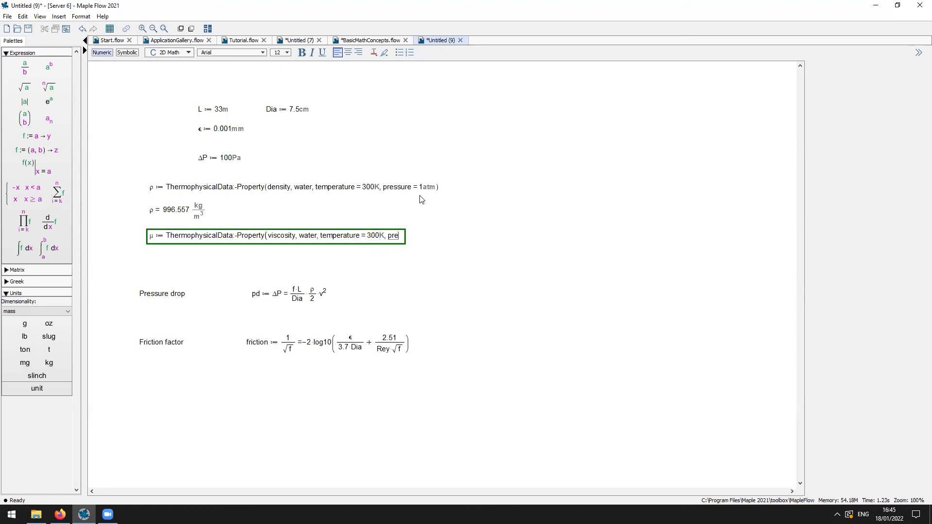
key(ctrl+shift+u)
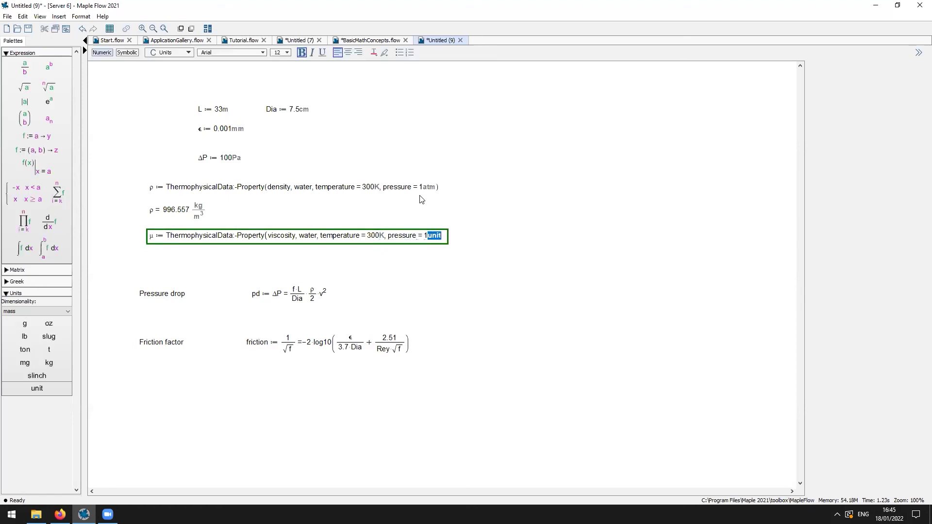
text(atm)
key(Right)
key(Return)
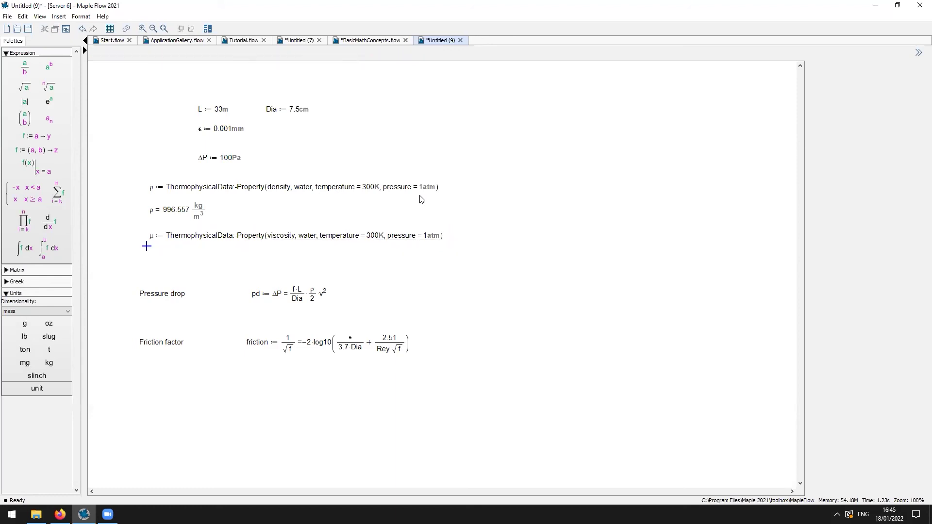
- Evaluate μ directly below its definition and insert extra vertical space above the pressure drop row
text(mu)
text(=)
key(Return)
key(Return)
key(Return)
key(Return)
key(Return)
key(Return)
key(Return)
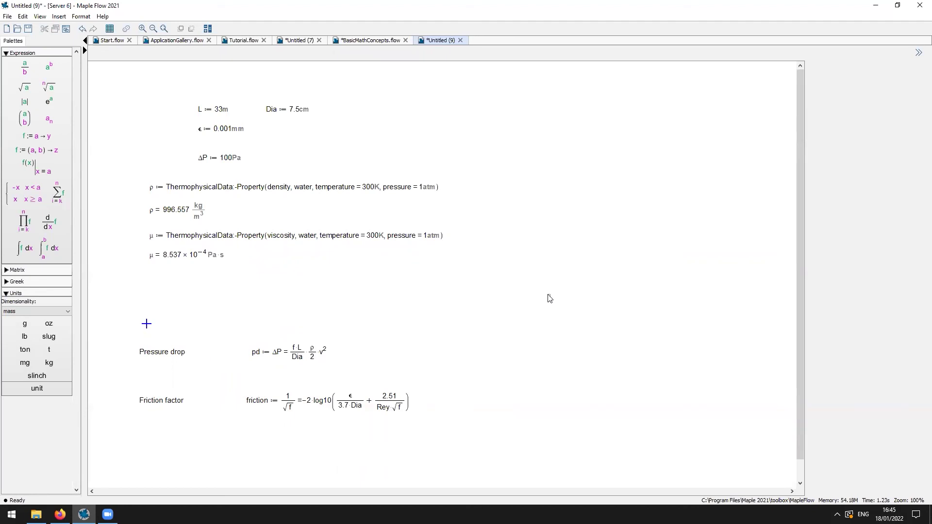
- Enclose all parameter and fluid property definitions in a new section titled Parameters
drag(520, 285, 560, 297)
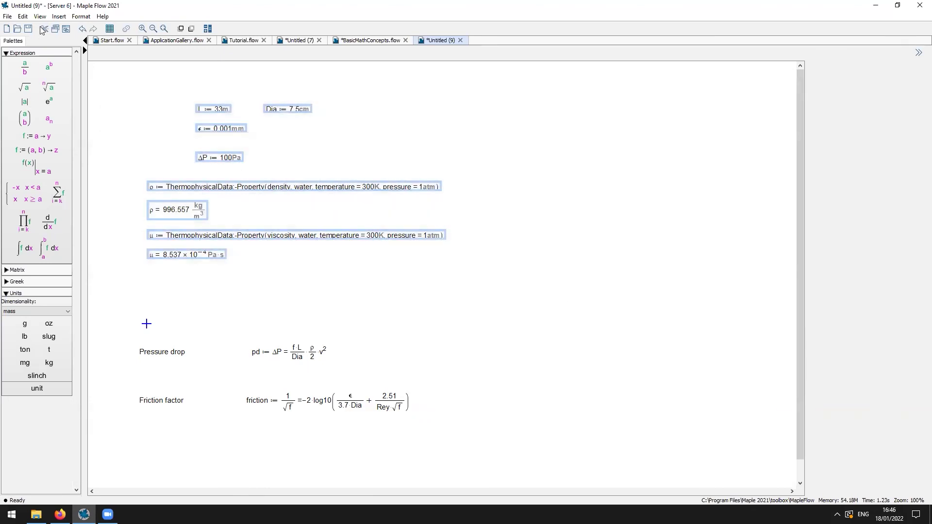
click(60, 17)
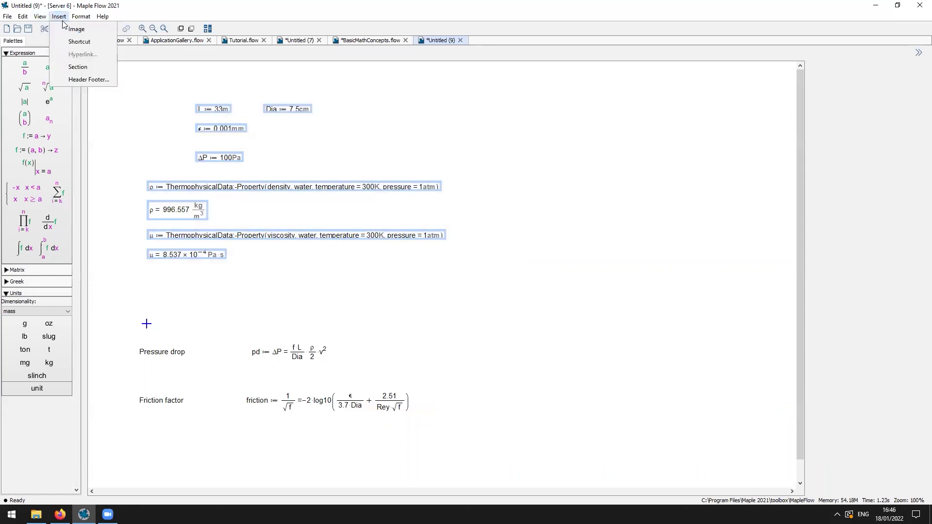
click(78, 67)
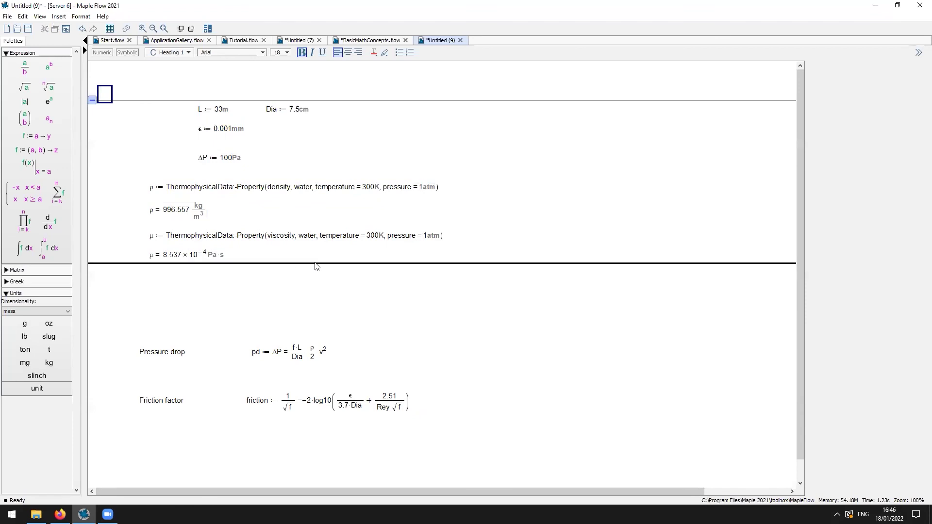
click(103, 92)
text(Parameters)
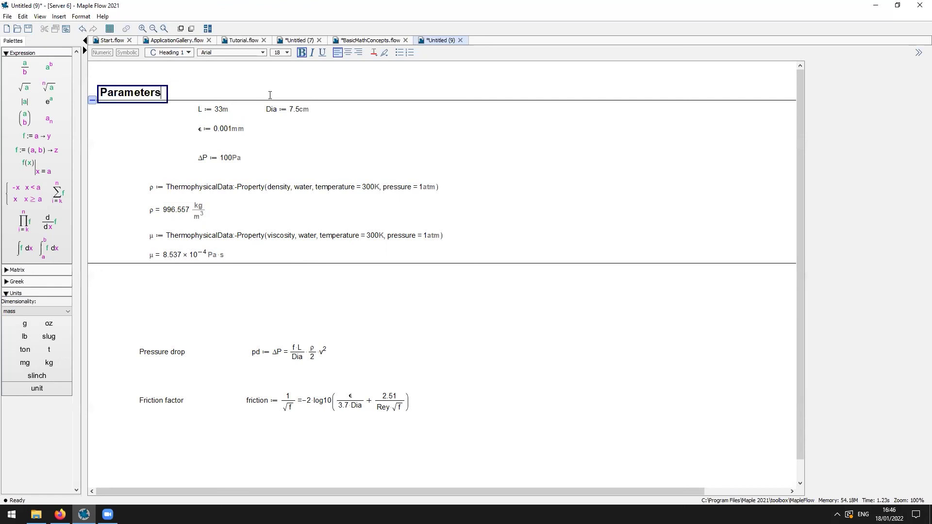
key(Escape)
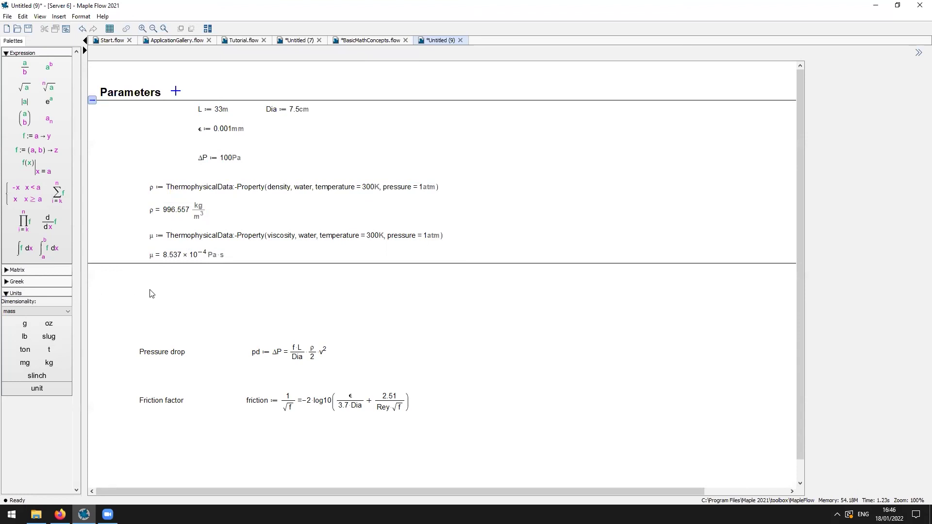
- Collapse and re-expand the Parameters section to check how its contents hide
click(91, 100)
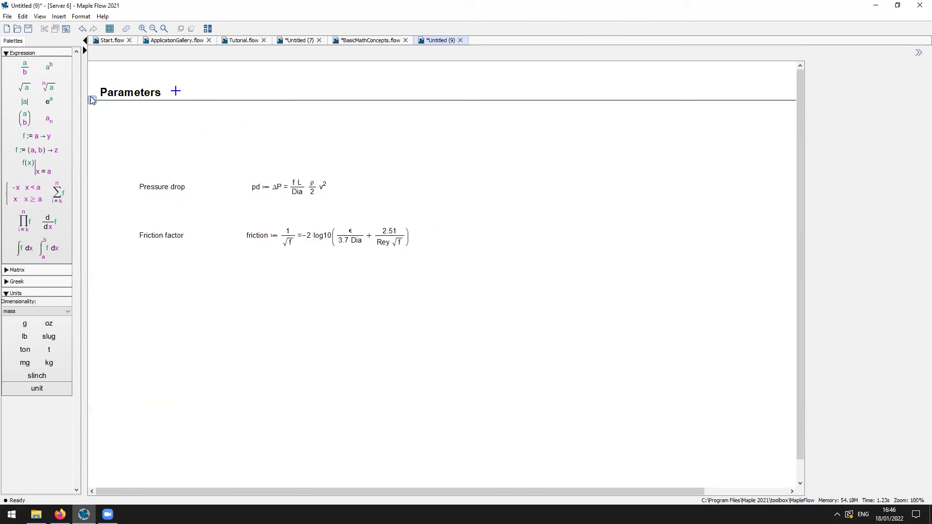
click(92, 100)
click(92, 100)
click(93, 100)
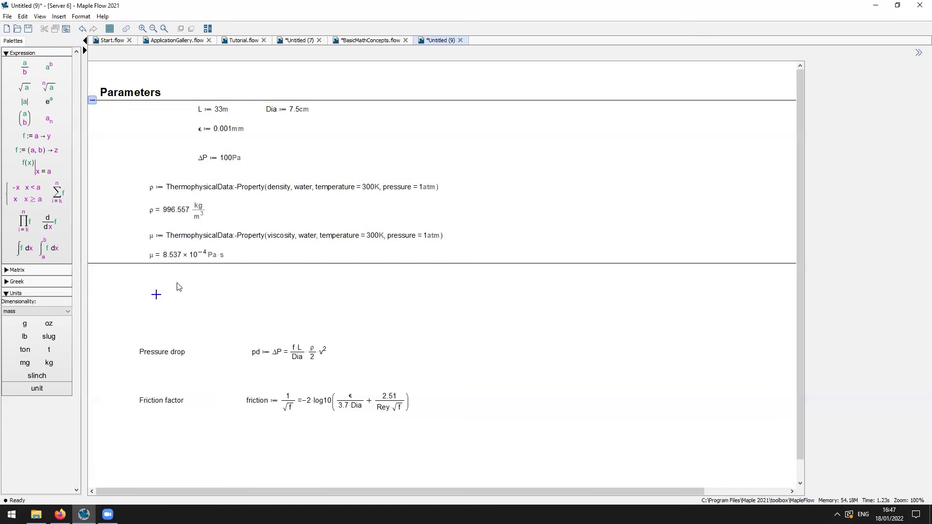
- Review the section style options for boundaries, thickness, colour and opacity, leaving them unchanged
click(79, 17)
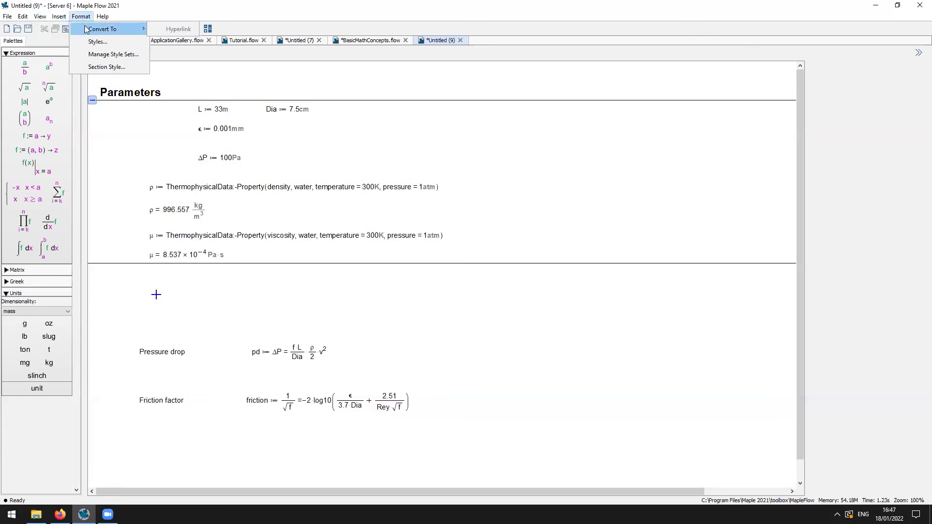
click(108, 66)
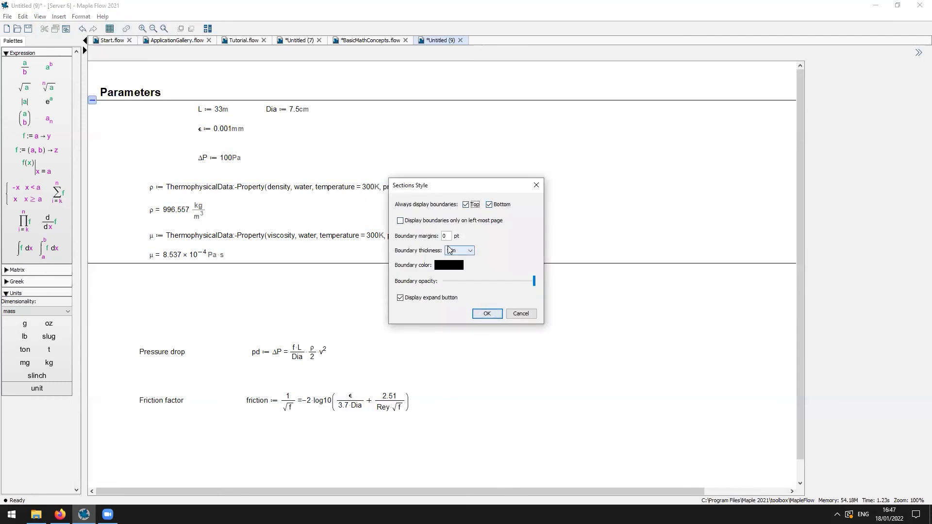
click(521, 315)
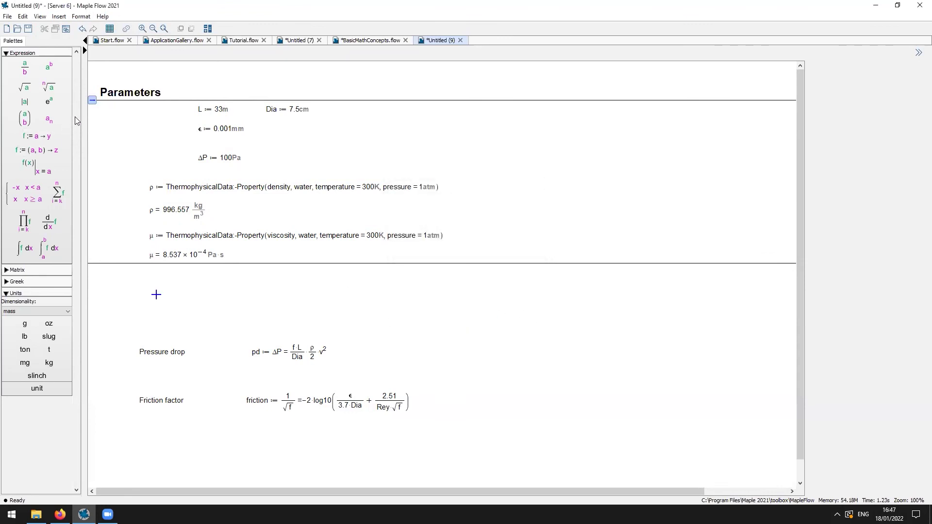
click(93, 101)
click(92, 101)
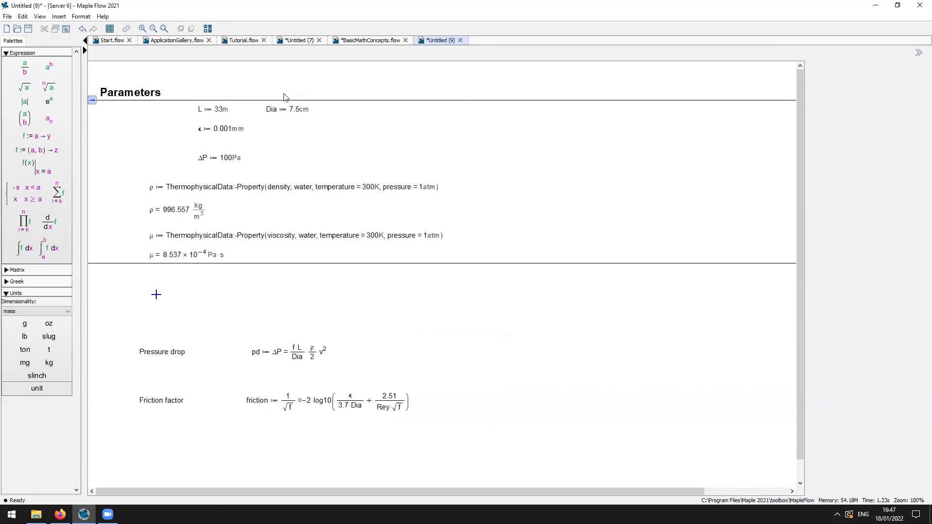
click(341, 102)
click(342, 103)
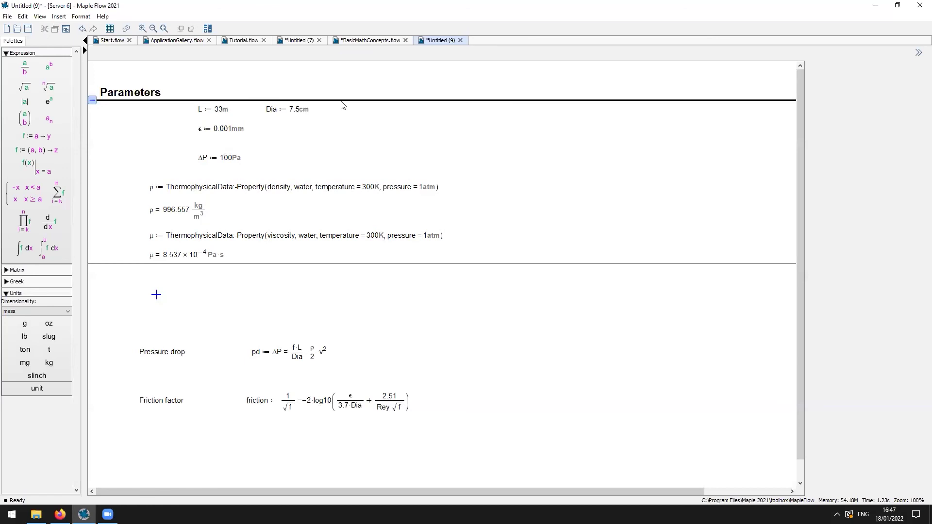
click(343, 105)
click(343, 106)
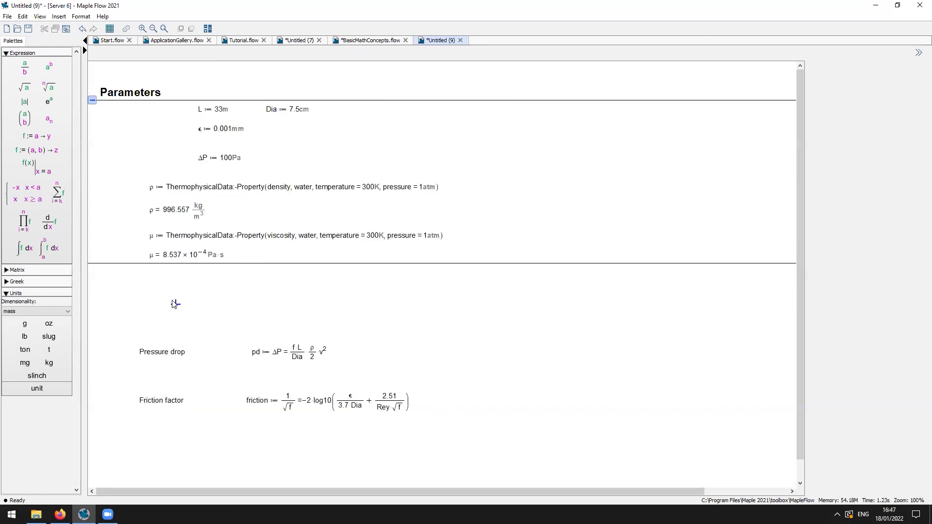
- Enclose the pressure drop and friction factor labels and equations in a second section
scroll(218, 308, down, 1)
drag(145, 329, 499, 440)
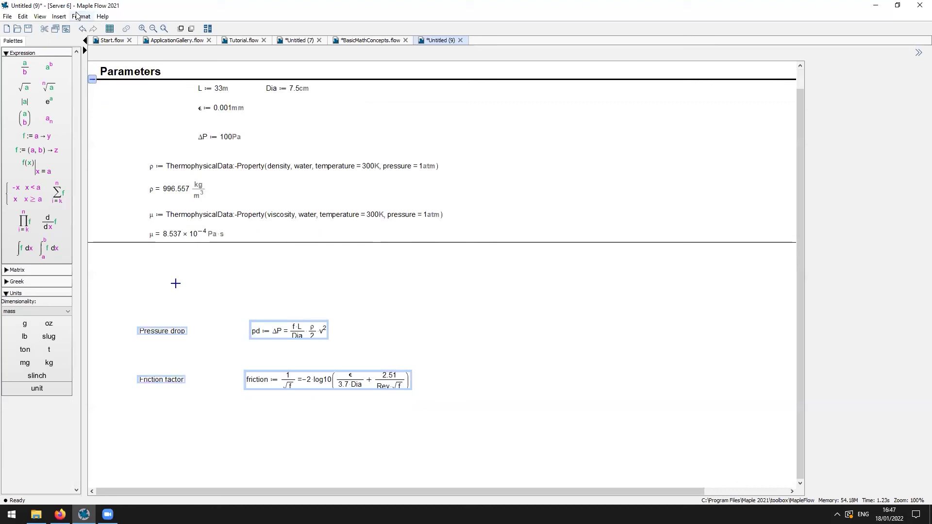
click(59, 16)
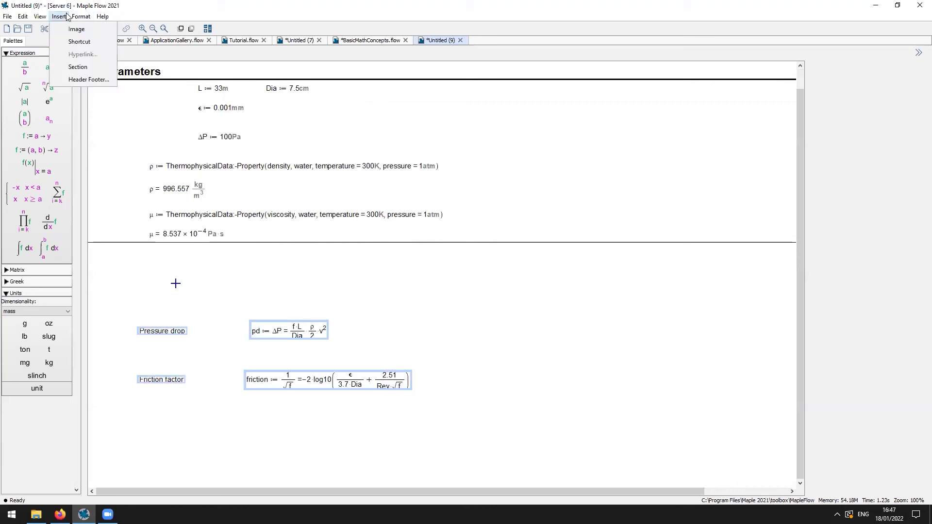
click(79, 67)
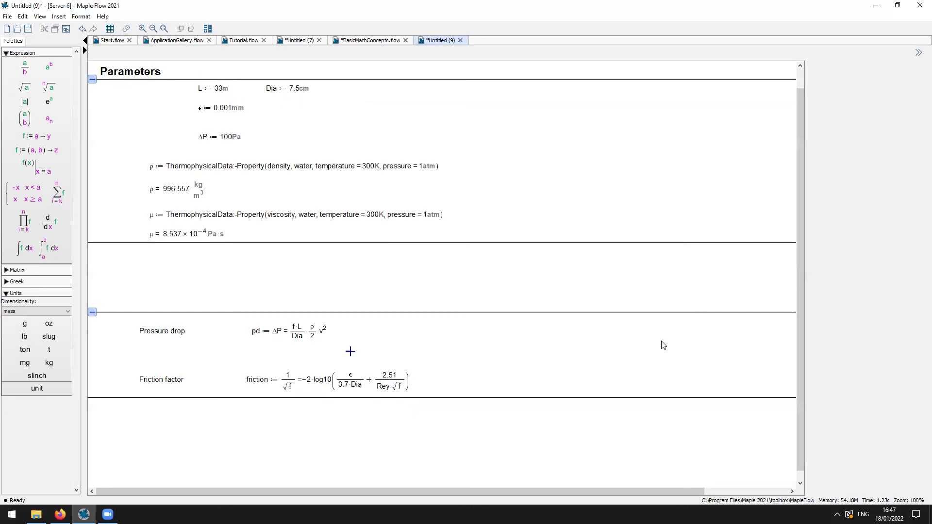
- Insert extra vertical space between the pressure drop and friction factor rows
key(Left)
key(Left)
key(Left)
key(Left)
key(Left)
key(Left)
key(Left)
key(Left)
key(Left)
key(Left)
key(Left)
key(Right)
key(Right)
key(Right)
key(Return)
key(Return)
key(Return)
key(Return)
key(Return)
key(Return)
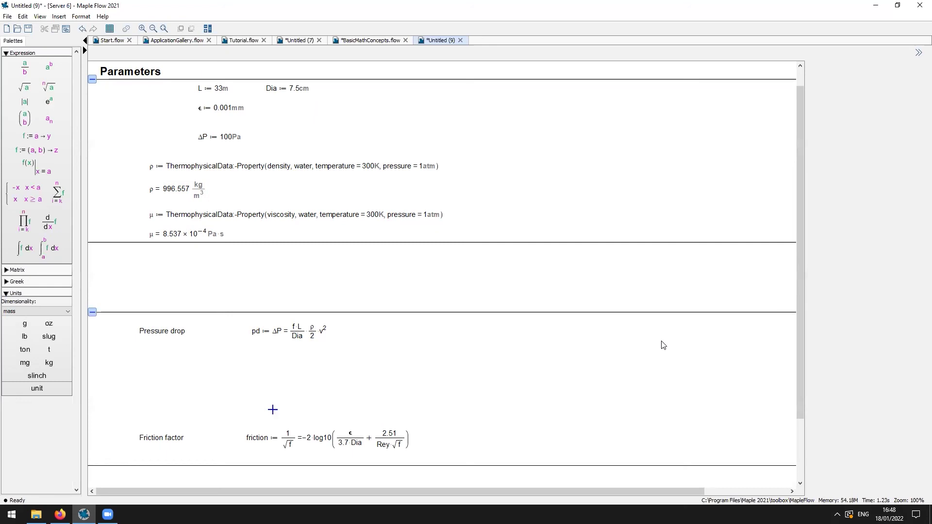
- Readjust the blank vertical space between the pressure drop and friction factor rows to leave room for another equation row
key(Up)
key(Up)
key(Up)
key(Up)
key(Delete)
key(Delete)
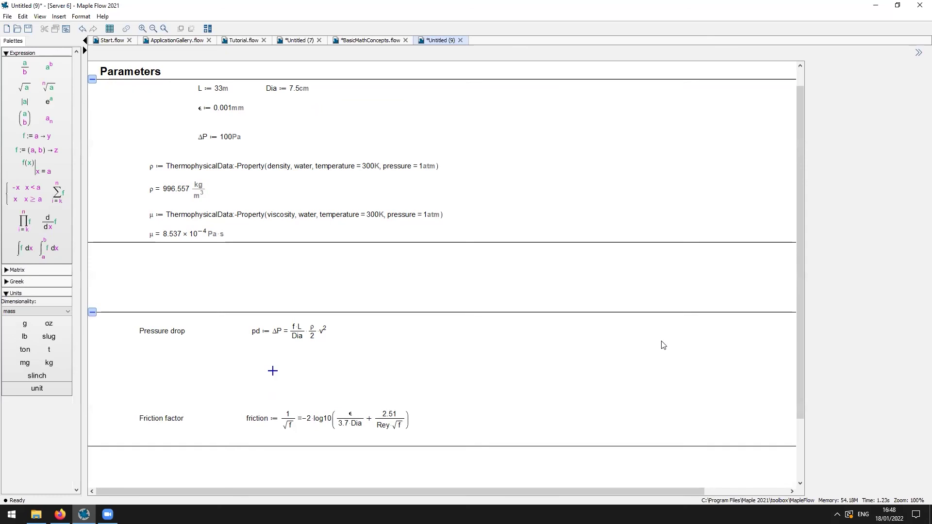
key(Delete)
key(Delete)
key(Delete)
key(Return)
key(Return)
key(Return)
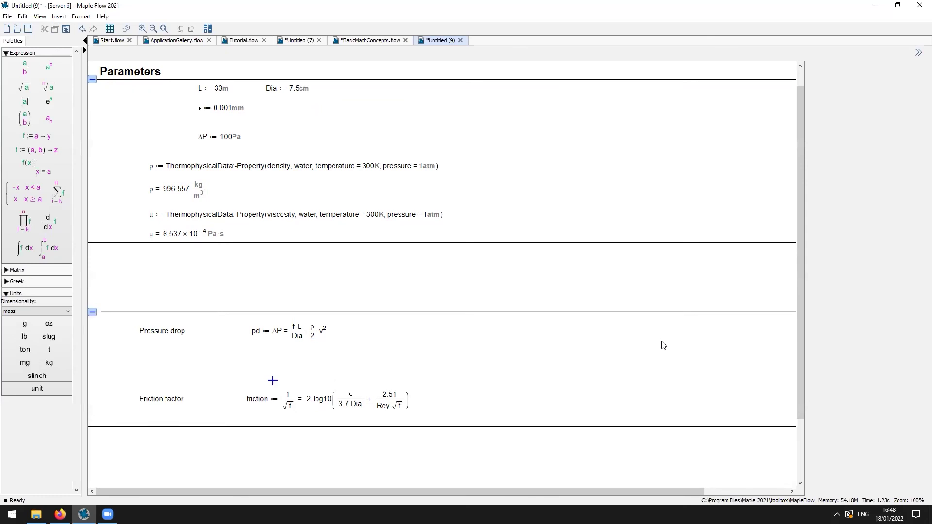
key(Return)
- Add the text label "Reynolds Number" between the Pressure drop and Friction factor labels, aligned with them
key(Up)
key(Up)
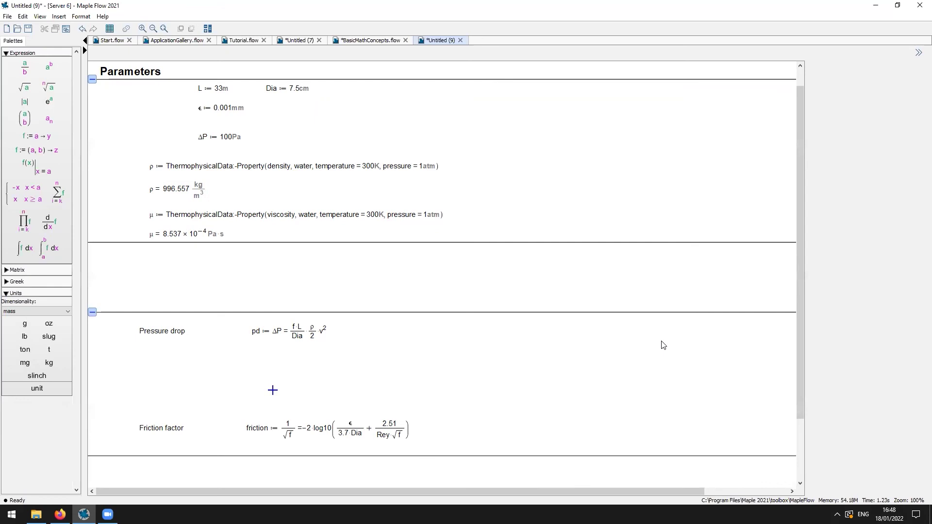
key(Up)
key(Left)
key(Left)
key(Left)
key(Left)
key(Left)
key(Left)
key(Left)
key(Left)
key(Left)
key(Left)
key(Left)
key(Left)
key(Left)
key(Left)
key(Left)
key(Right)
text(Reynolds)
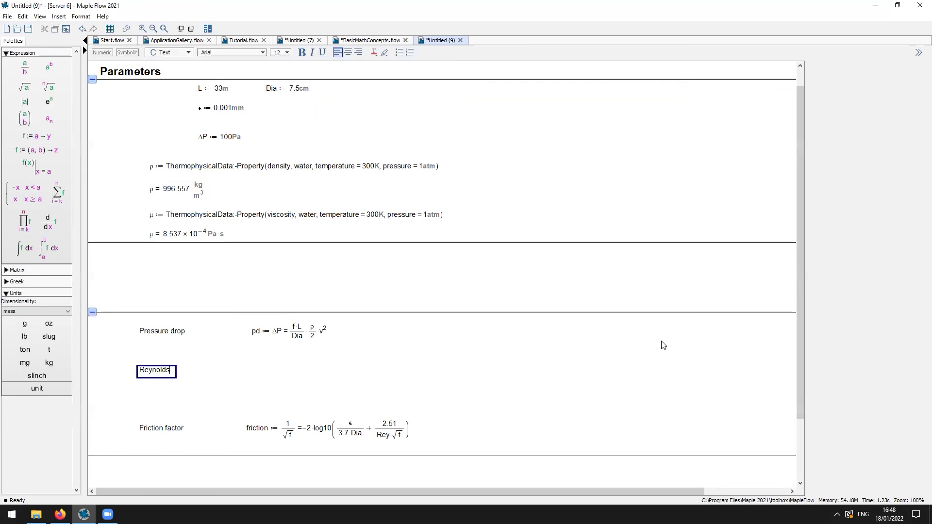
text( Number)
key(Escape)
- Define Reynolds := Rey = (Dia v ρ)/μ beside the Reynolds Number label, aligned with the friction factor equation
key(Right)
key(Right)
key(Right)
key(Right)
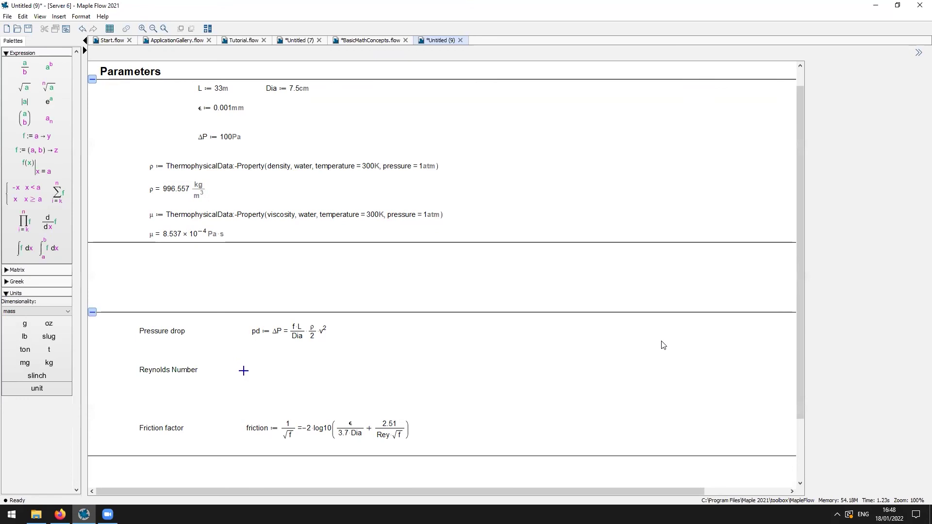
text(Rey:=)
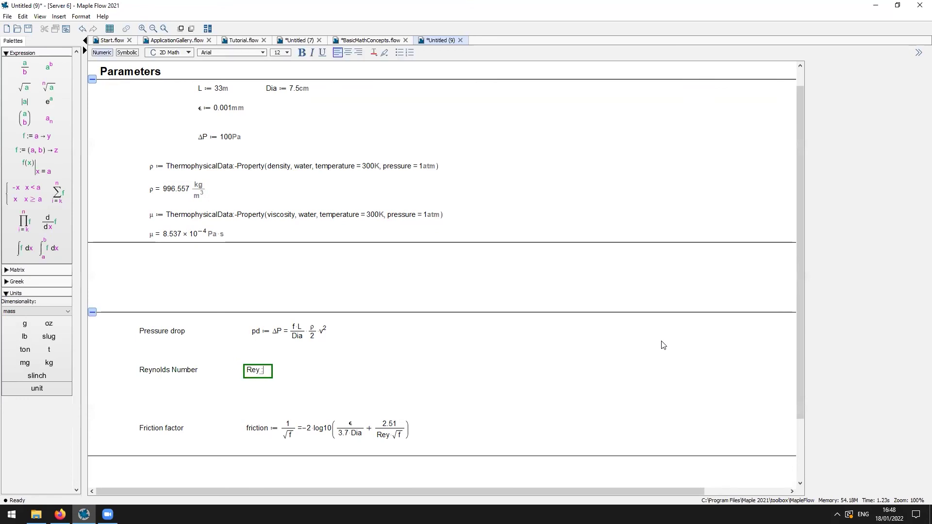
text(R)
key(BackSpace)
key(BackSpace)
key(BackSpace)
key(BackSpace)
text(ynolds:=)
text(Rey=)
text(Dia)
text( v ro)
key(BackSpace)
key(BackSpace)
text(rho)
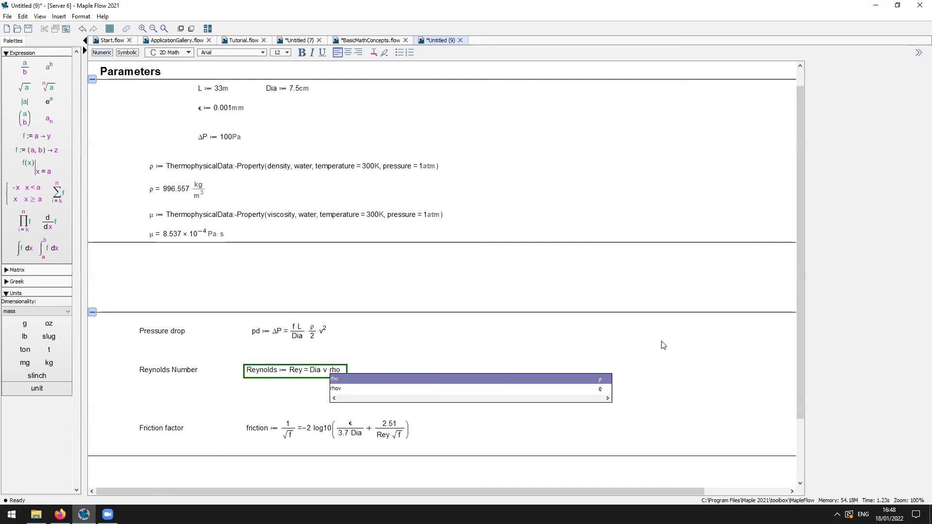
key(Return)
text(/mu)
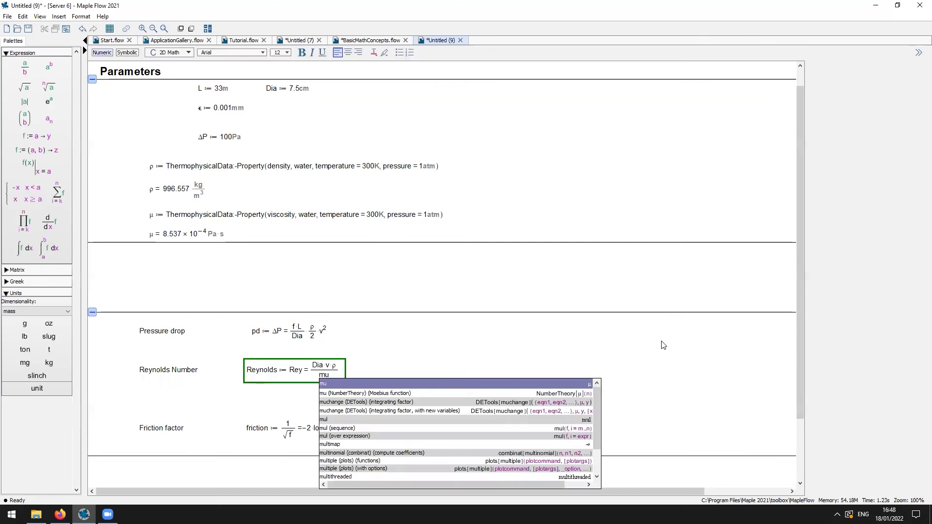
key(Return)
key(Return)
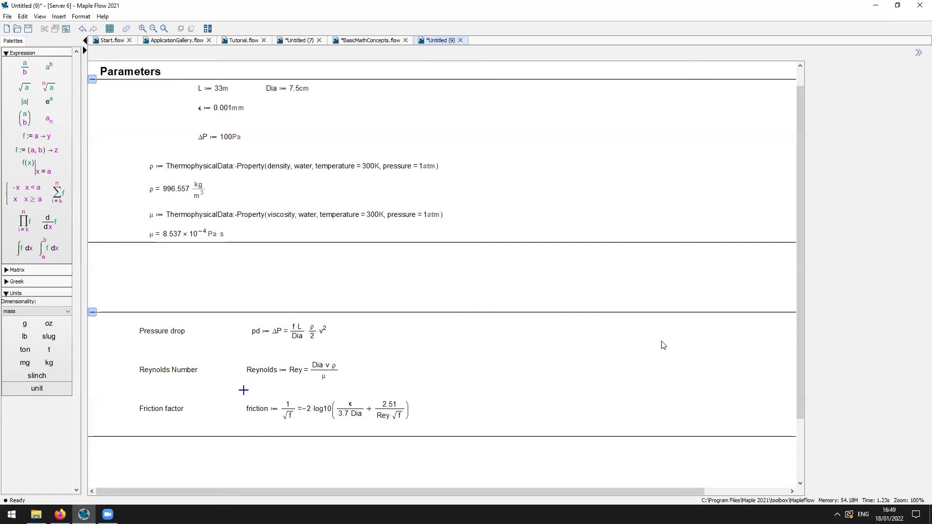
key(Right)
key(Right)
key(Right)
key(Right)
key(Right)
key(Up)
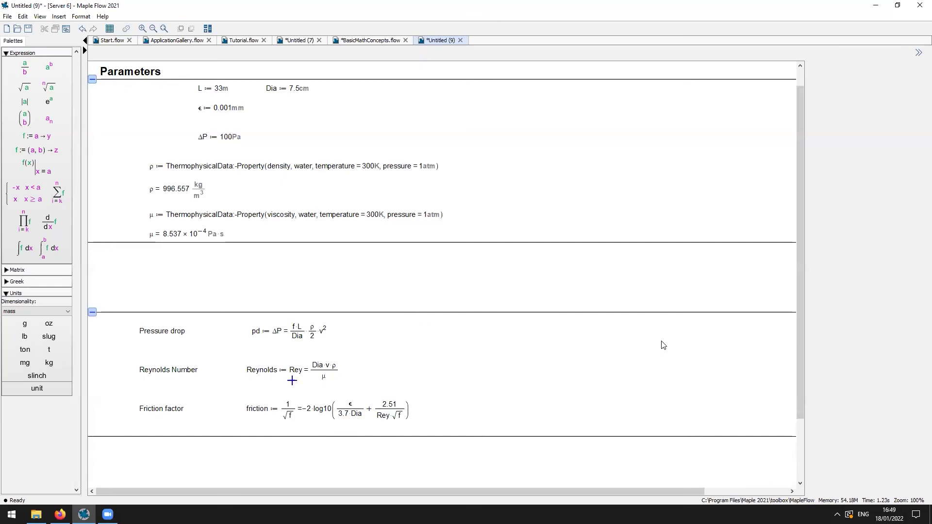
key(Down)
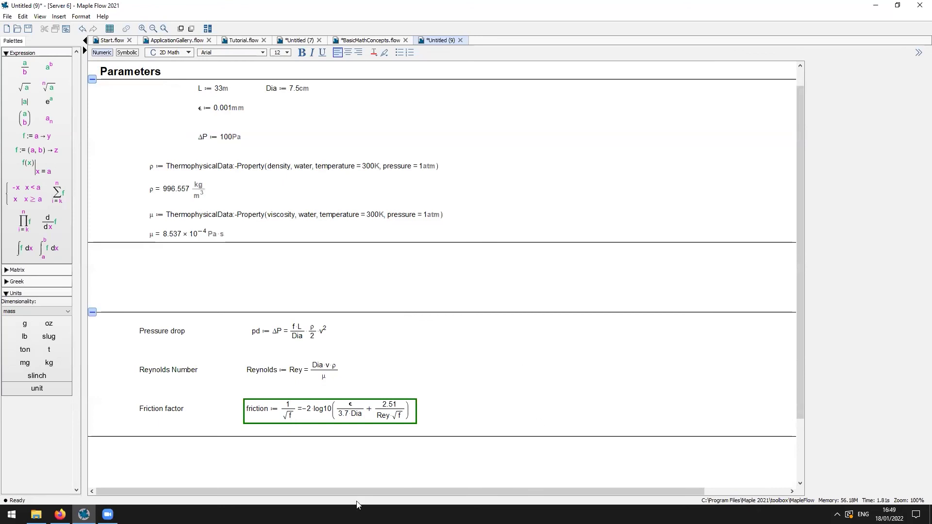
- Begin an fsolve call below the equations section with the equation set {pd, Reynolds, friction}
click(242, 474)
scroll(243, 470, down, 3)
scroll(244, 461, down, 1)
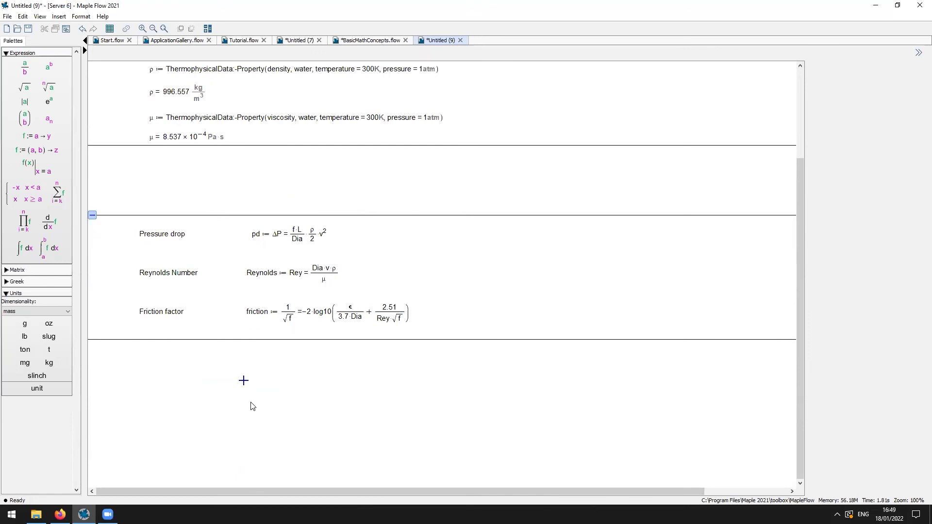
key(Left)
key(Left)
key(Left)
key(Left)
key(Left)
text(fs)
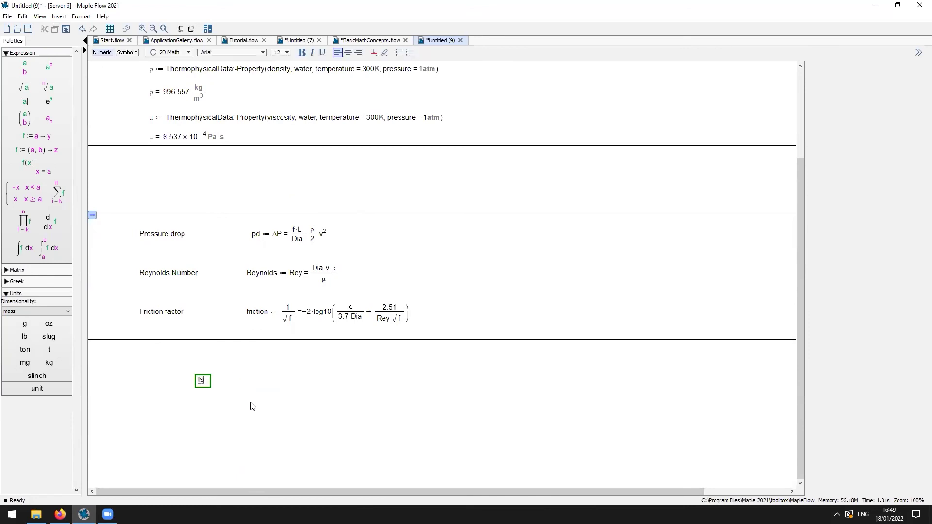
text(olve()
text({ })
text(pd)
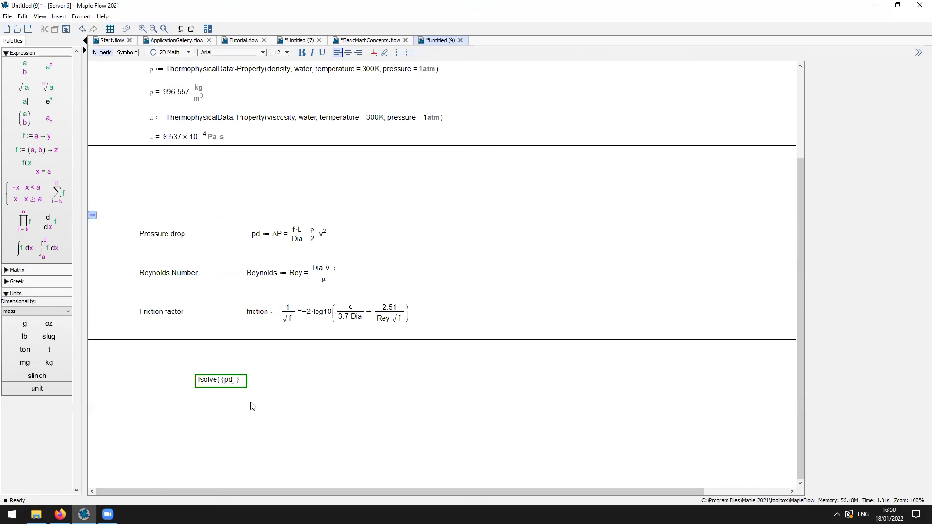
text(,Reynolds,Frict)
key(BackSpace)
key(BackSpace)
key(BackSpace)
key(BackSpace)
key(BackSpace)
text(friction})
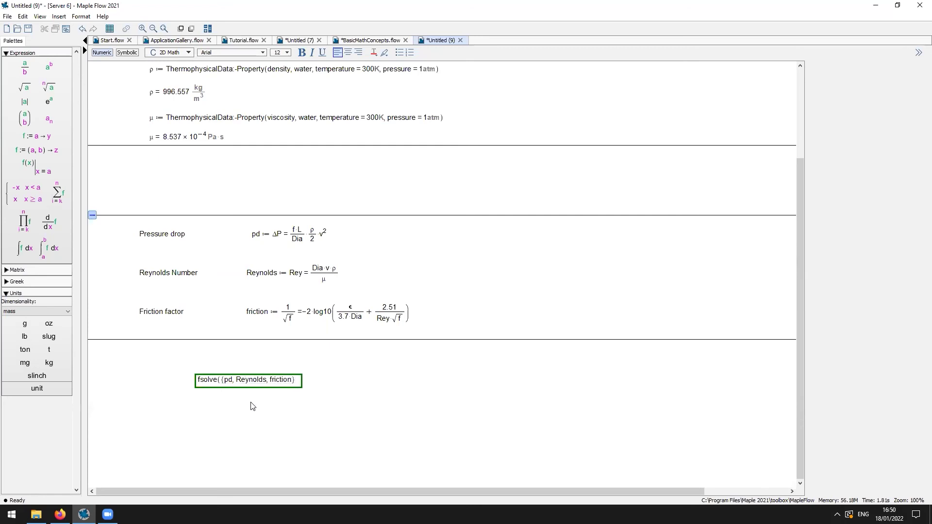
- Complete the fsolve call with initial guesses v = 0.1 m/s, f = 0.001 and Rey = 1000, and evaluate it
text(,{)
text(v)
key(BackSpace)
text(= 0.1)
key(ctrl+shift+u)
text(m)
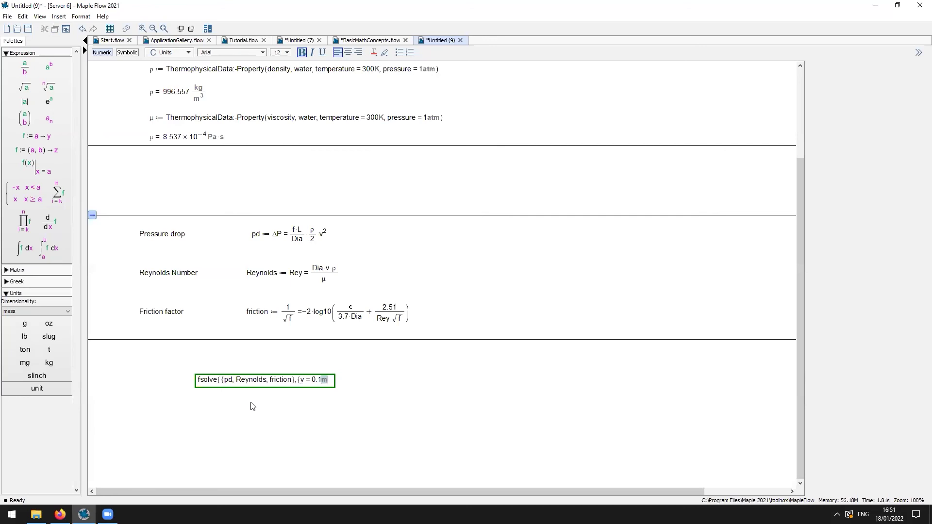
text(/s)
key(Right)
text(, f = 0.001)
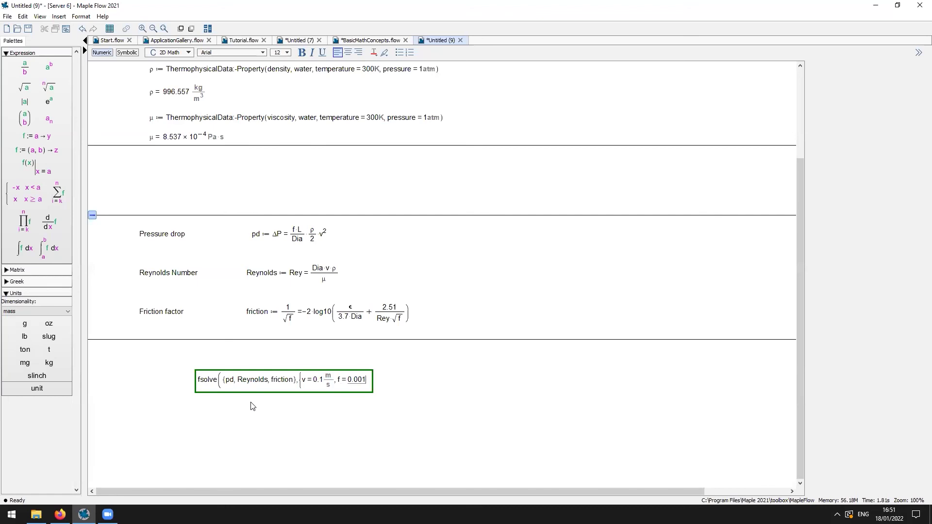
text(, Rey = 1000)
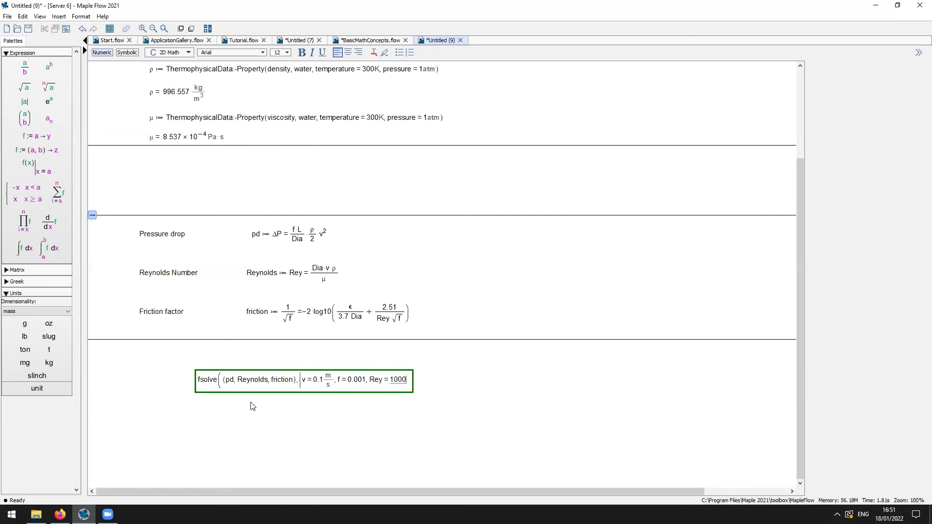
text(}) )
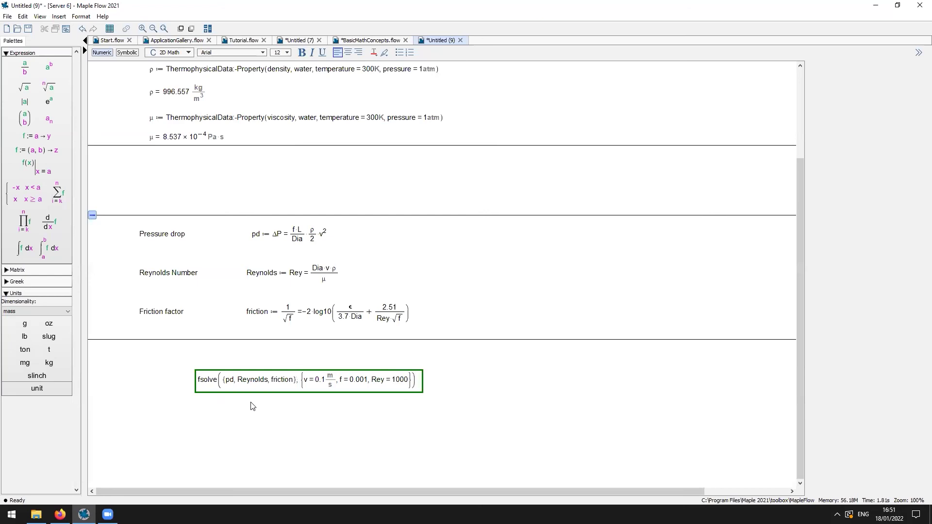
text(=)
key(Return)
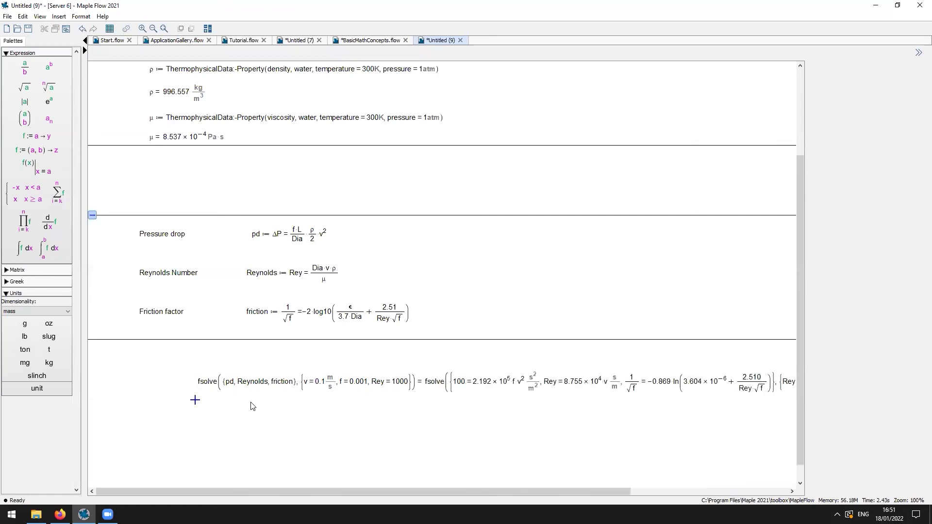
- Move the fsolve expression left, near the left edge of the equation labels, so more of its result fits on the page
drag(419, 380, 357, 377)
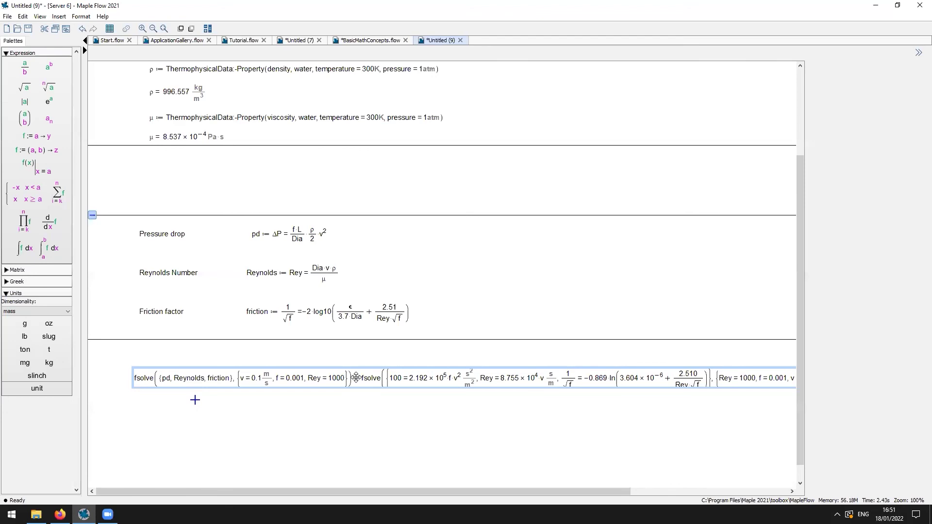
drag(356, 377, 351, 379)
mouse_move(252, 493)
mouse_down()
mouse_move(360, 494)
mouse_move(251, 493)
mouse_up()
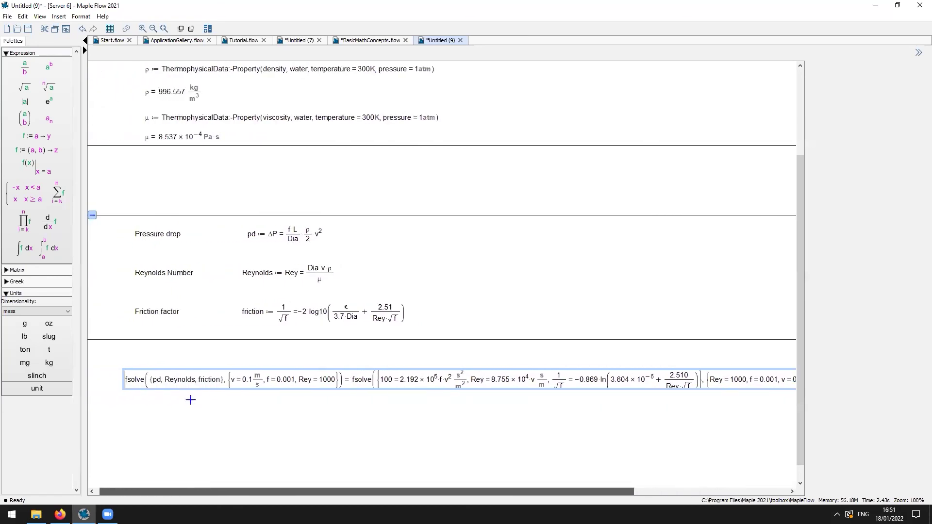
- Check the equation definitions and the parameter values above the fsolve call
scroll(325, 431, up, 1)
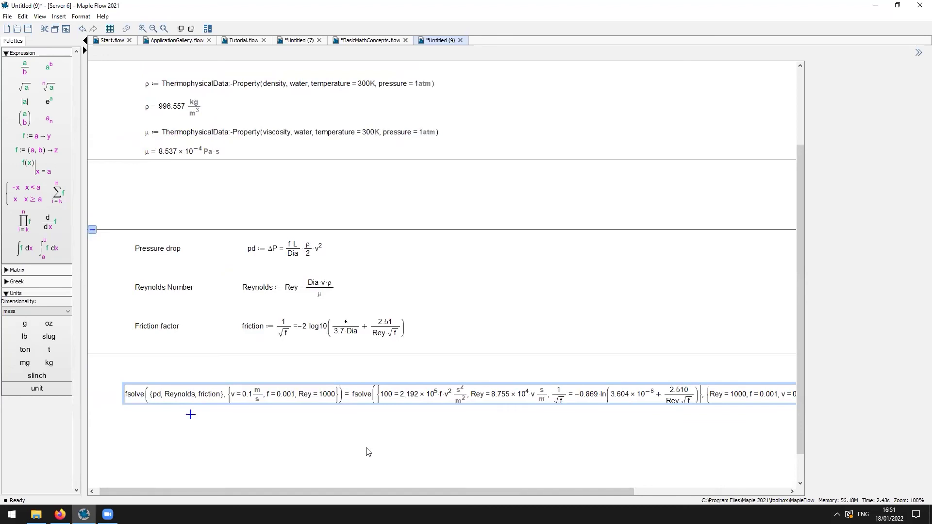
click(462, 307)
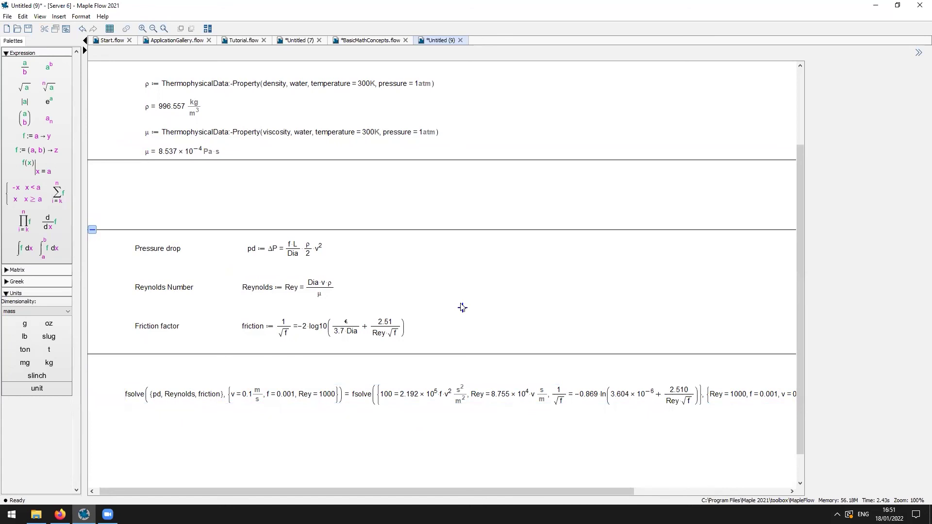
scroll(463, 308, up, 1)
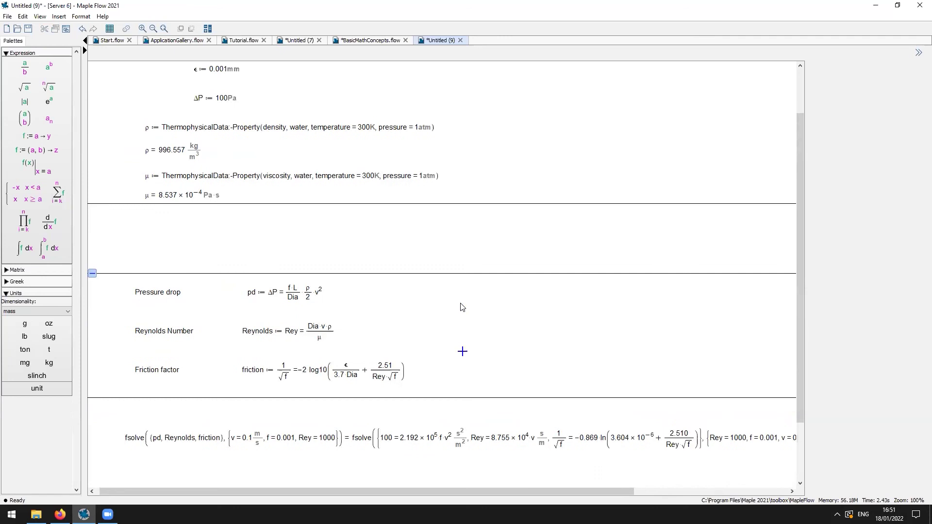
scroll(461, 307, up, 1)
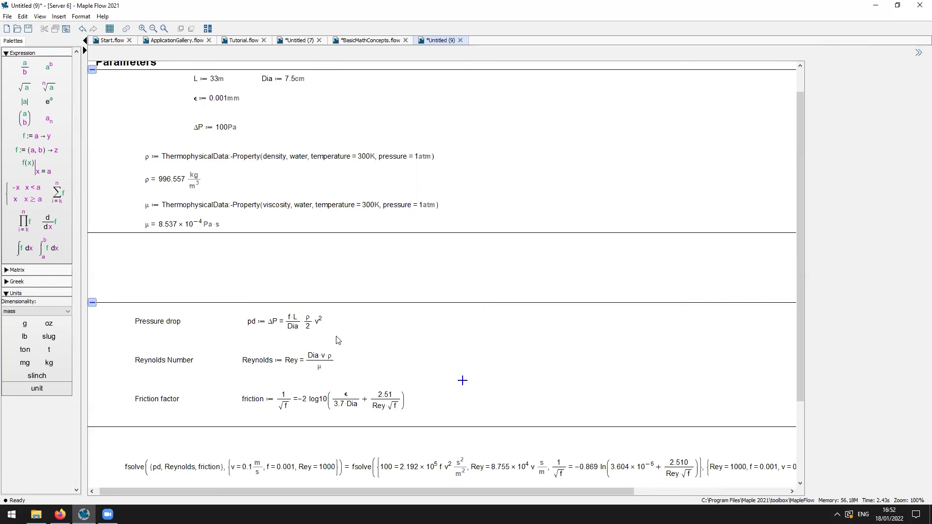
scroll(395, 335, up, 2)
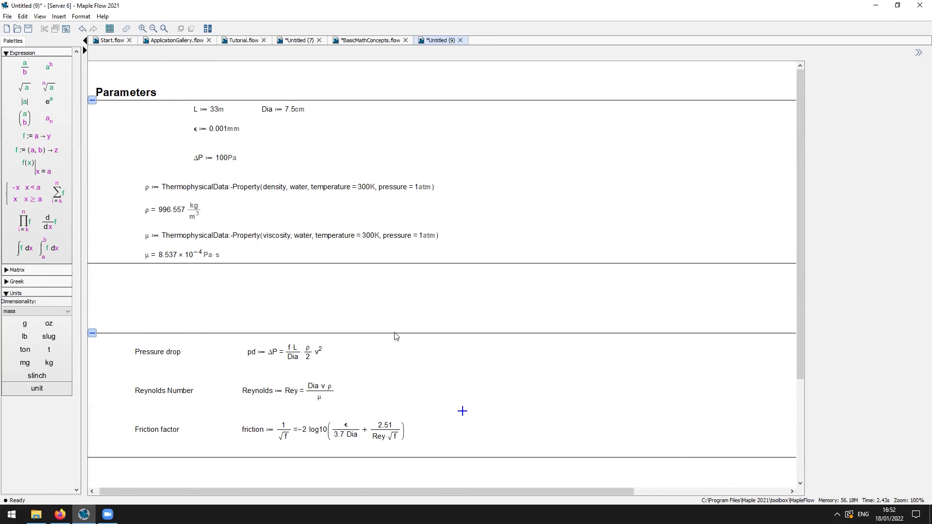
click(394, 294)
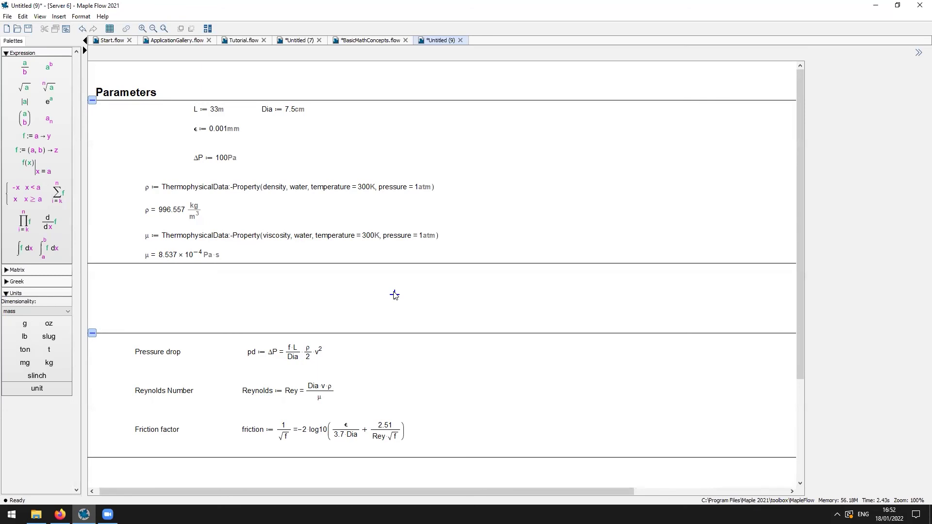